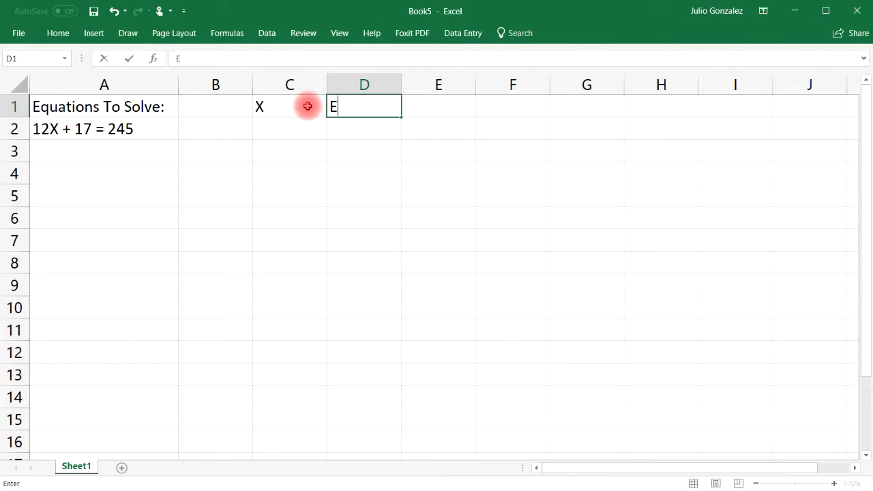
Step: Complete the header "Equation" in D1 and enter 0 as the X value in C2
{"action": "type", "text": "n"}
{"action": "key", "text": "Return"}
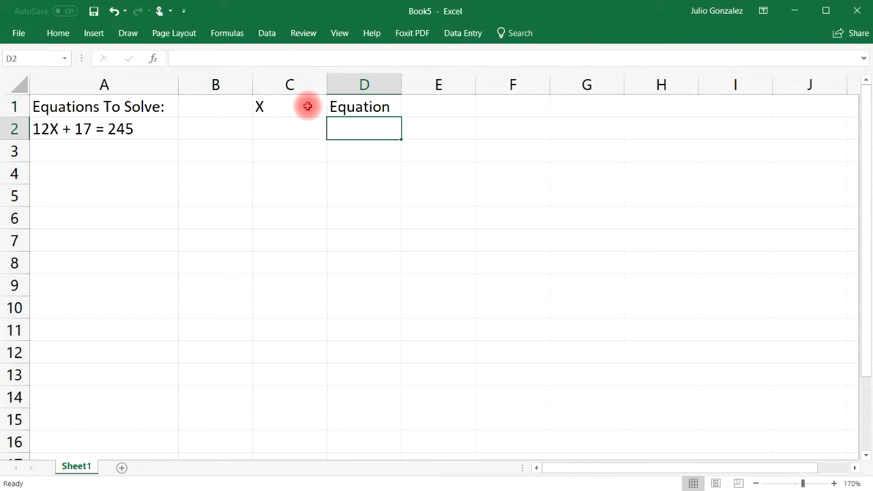
{"action": "key", "text": "Left"}
{"action": "type", "text": "0"}
Step: Enter the formula =12*C2+17 in D2 to calculate the equation from the X value
{"action": "key", "text": "Tab"}
{"action": "type", "text": "12"}
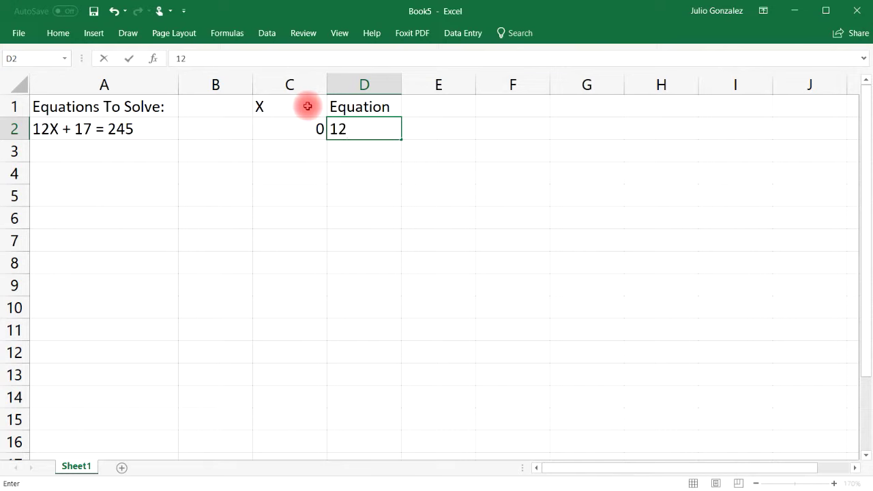
{"action": "type", "text": "*"}
{"action": "key", "text": "BackSpace"}
{"action": "key", "text": "BackSpace"}
{"action": "key", "text": "BackSpace"}
{"action": "type", "text": "=12*"}
{"action": "key", "text": "Left"}
{"action": "type", "text": "+17"}
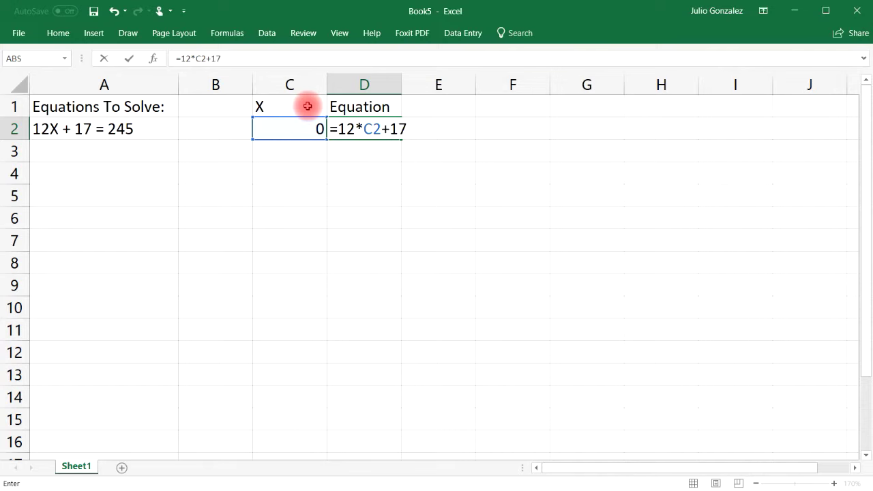
{"action": "key", "text": "Return"}
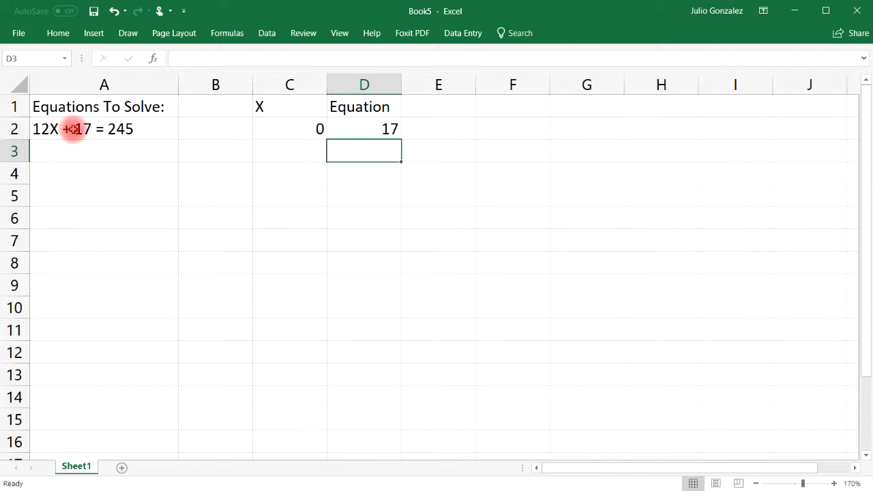
Step: Check the formula in D2, and change the X value in C2 to 1
{"action": "left_click", "coordinate": [382, 129]}
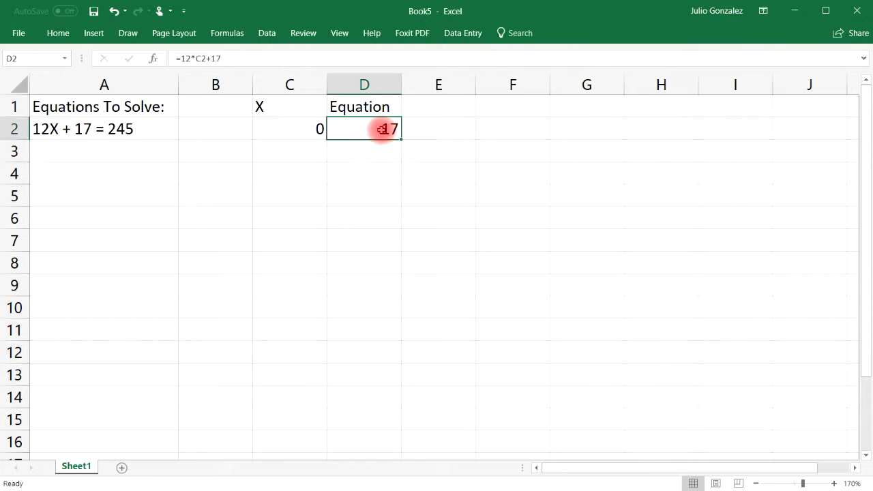
{"action": "left_click", "coordinate": [319, 129]}
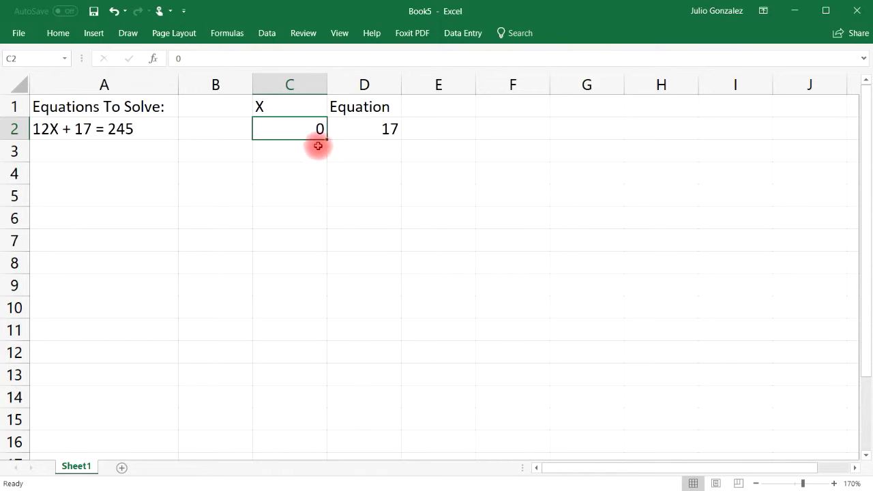
{"action": "left_click", "coordinate": [316, 131]}
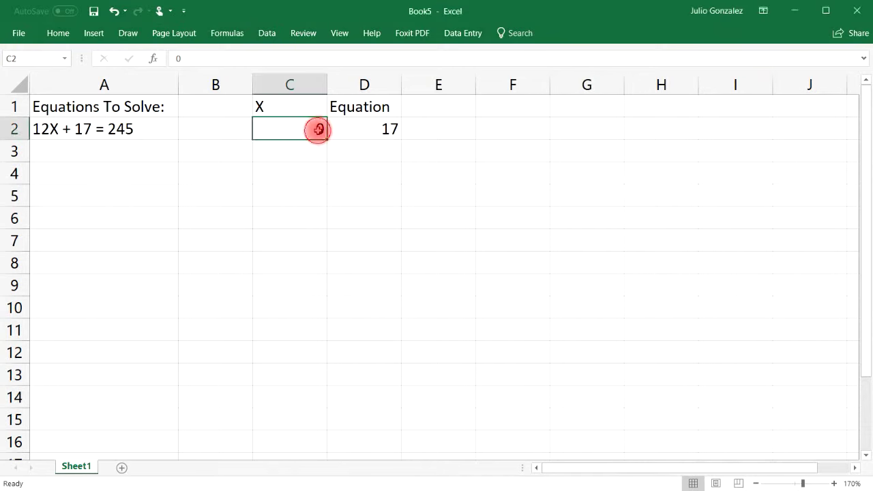
{"action": "double_click", "coordinate": [319, 130]}
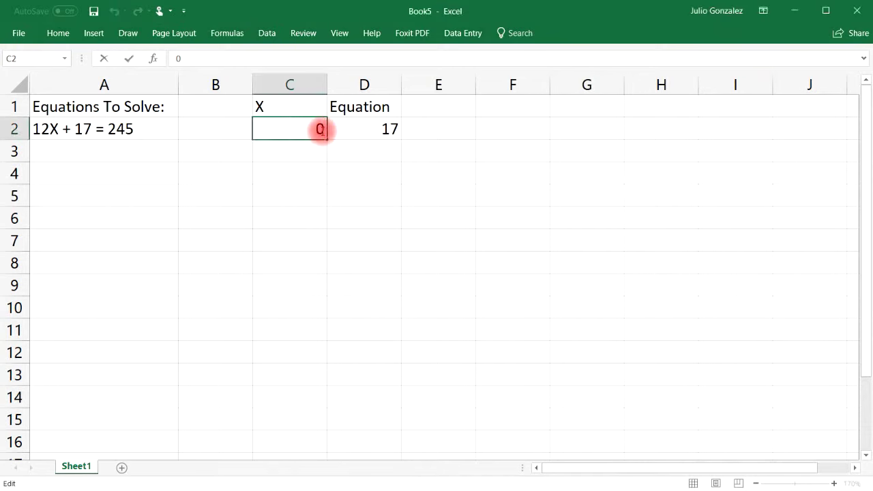
{"action": "key", "text": "BackSpace"}
{"action": "type", "text": "1"}
{"action": "key", "text": "Return"}
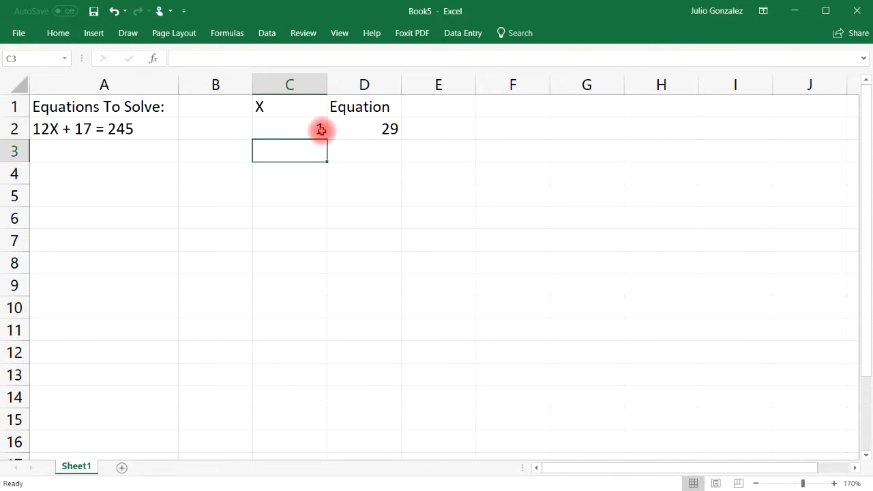
Step: Enter the equation "Y = 12X + 17" as text in A3
{"action": "left_click", "coordinate": [64, 148]}
{"action": "double_click", "coordinate": [65, 149]}
{"action": "type", "text": "Y "}
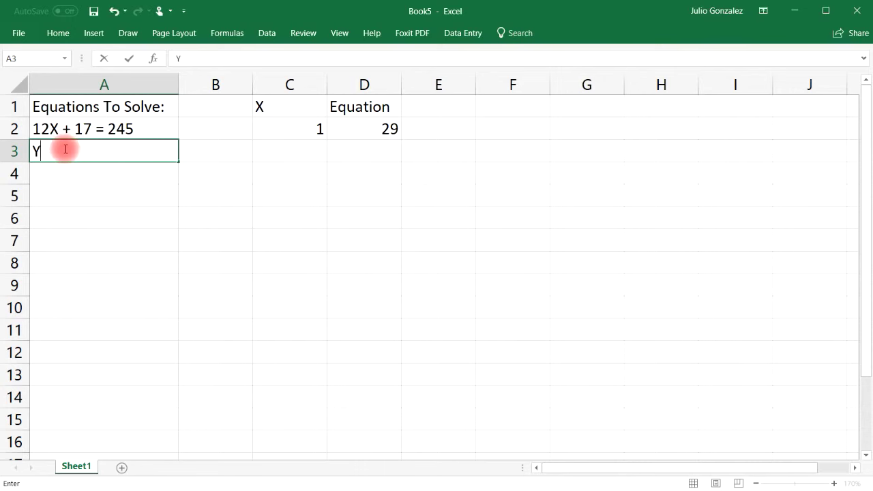
{"action": "type", "text": "= 12X + 17"}
{"action": "key", "text": "Return"}
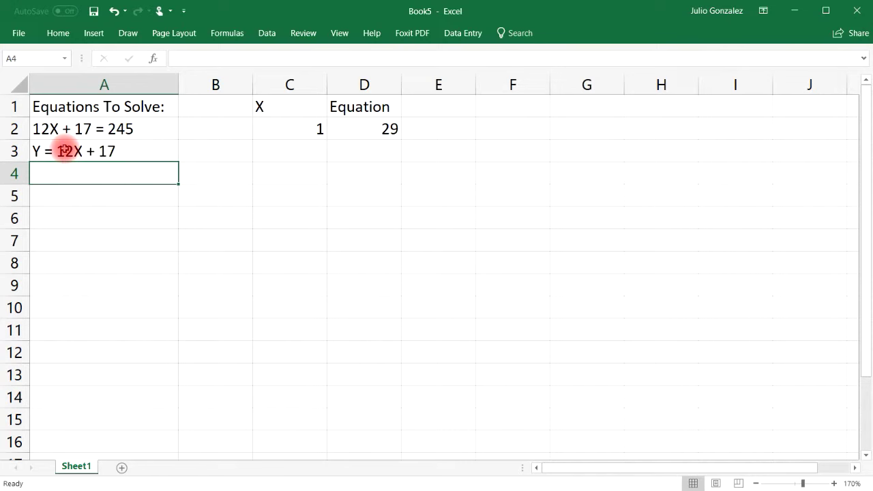
Step: Extend the header in D1 to "Equation or Y Value" and widen column D to fit it
{"action": "left_click", "coordinate": [318, 129]}
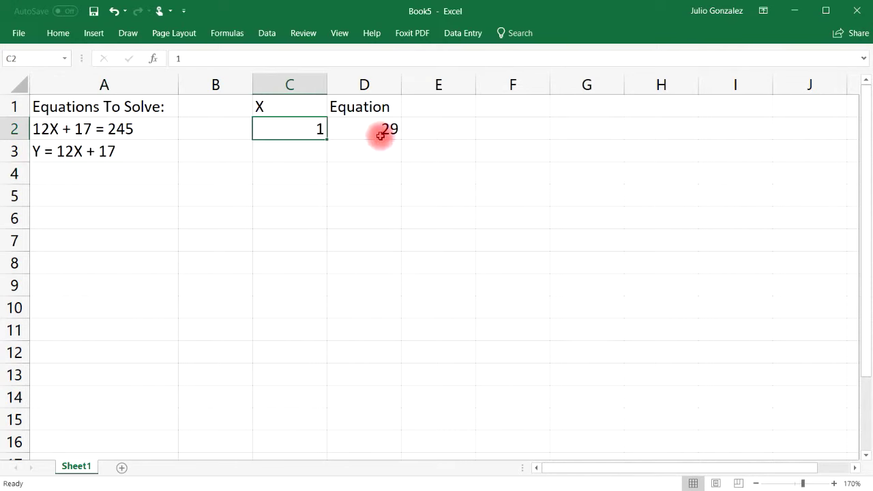
{"action": "double_click", "coordinate": [393, 107]}
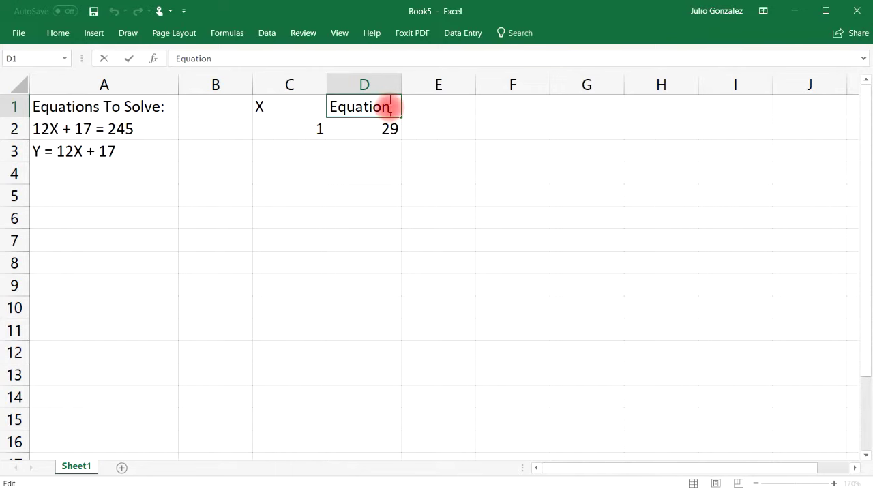
{"action": "type", "text": "or Y"}
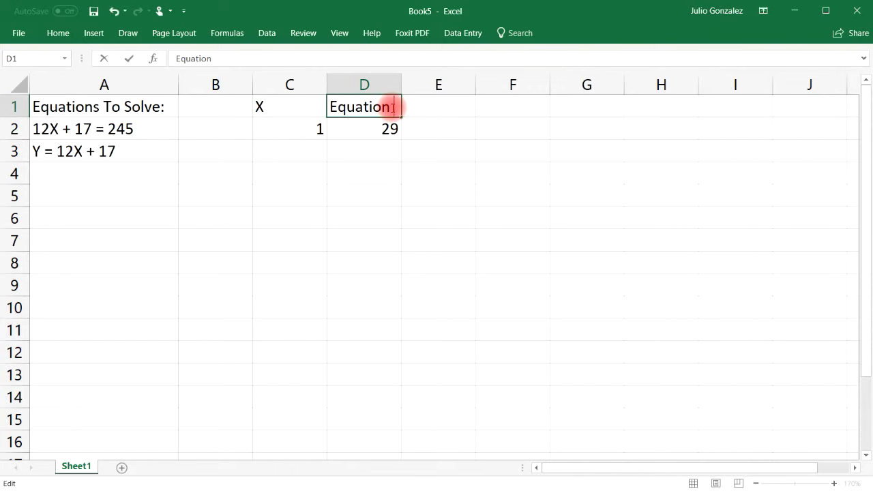
{"action": "type", "text": " Value"}
{"action": "key", "text": "Return"}
{"action": "left_click_drag", "start_coordinate": [407, 82], "coordinate": [476, 82]}
Step: Try 2 and 5 in turn as the X value in C2
{"action": "left_click", "coordinate": [316, 128]}
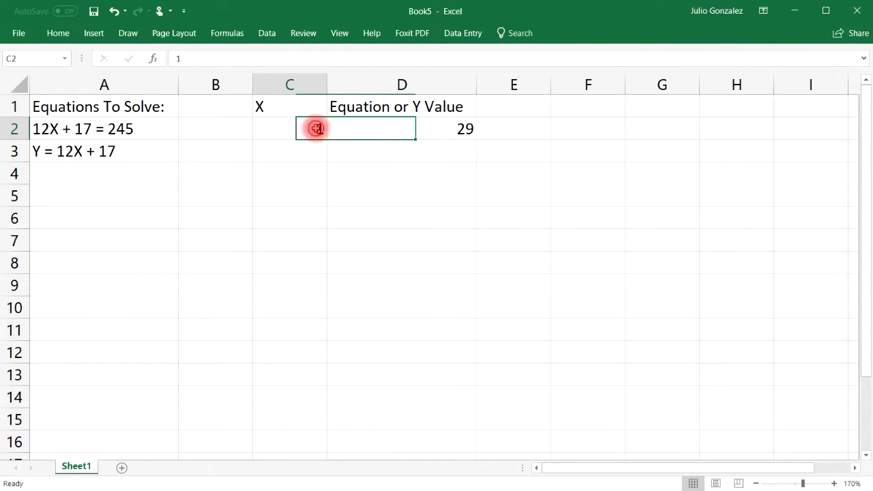
{"action": "type", "text": "2"}
{"action": "left_click", "coordinate": [363, 156]}
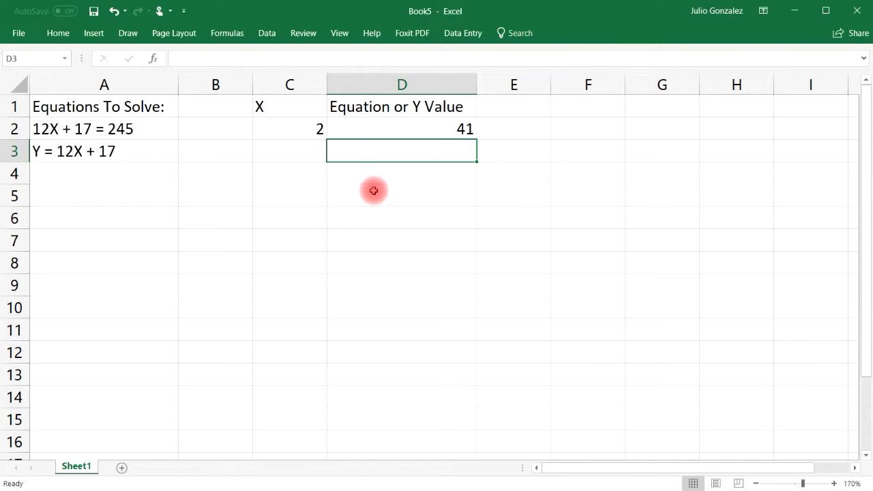
{"action": "left_click", "coordinate": [317, 127]}
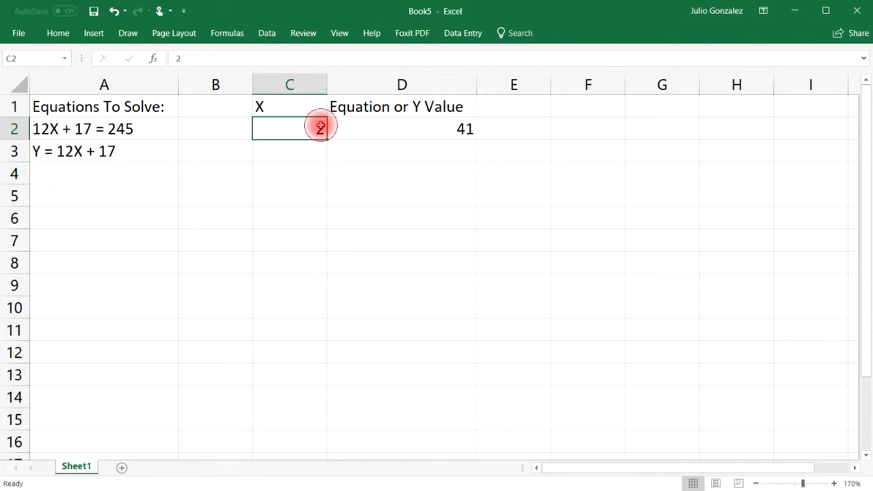
{"action": "type", "text": "5"}
{"action": "key", "text": "Return"}
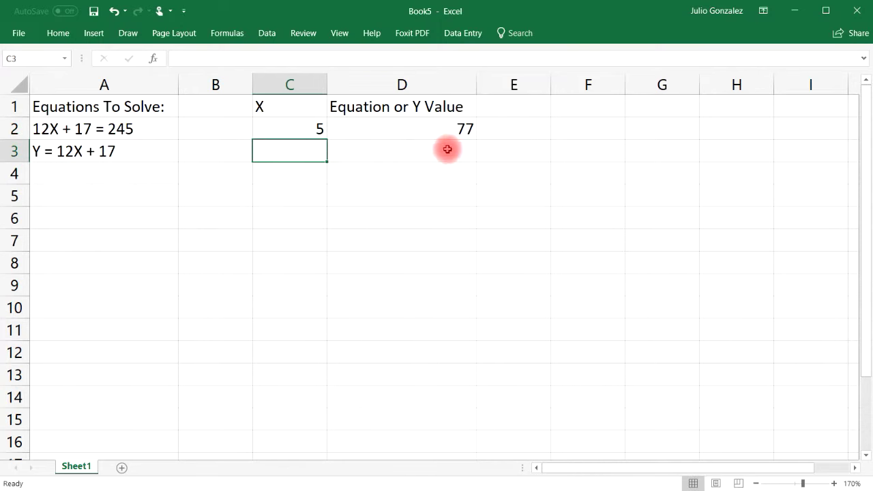
Step: Compare with the target equation in A2, and try 11 as the X value in C2
{"action": "left_click", "coordinate": [301, 127]}
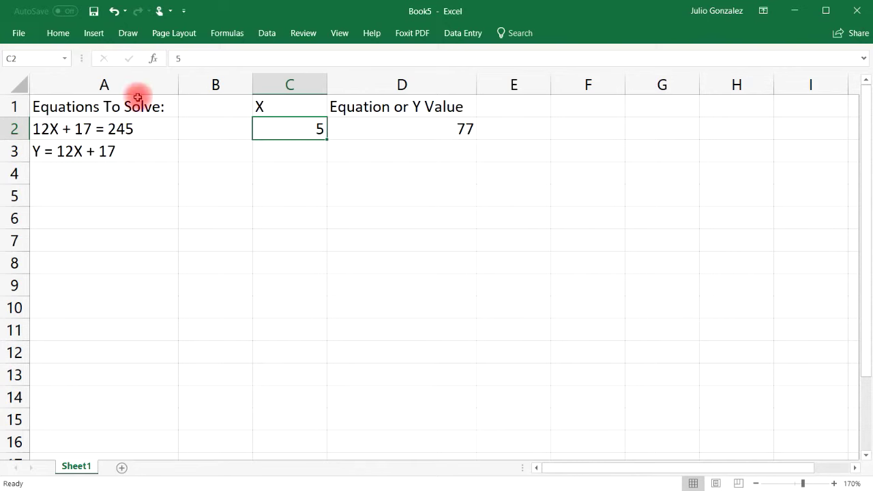
{"action": "left_click", "coordinate": [141, 128]}
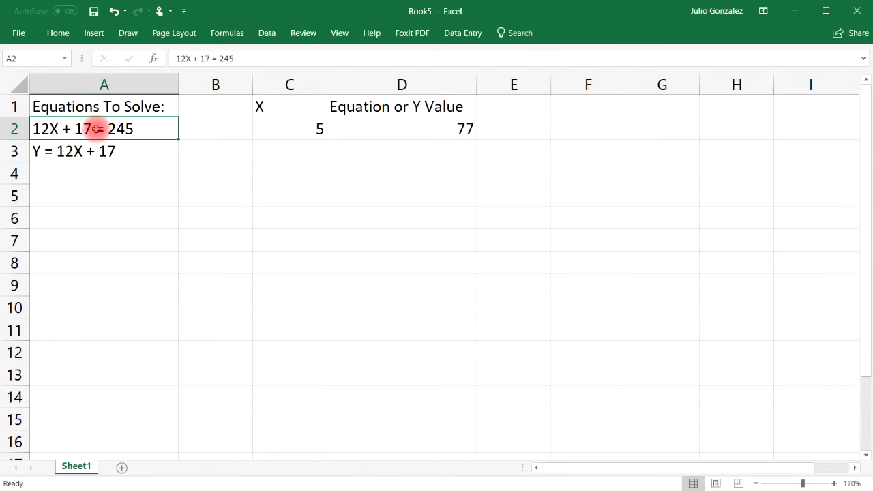
{"action": "left_click", "coordinate": [290, 133]}
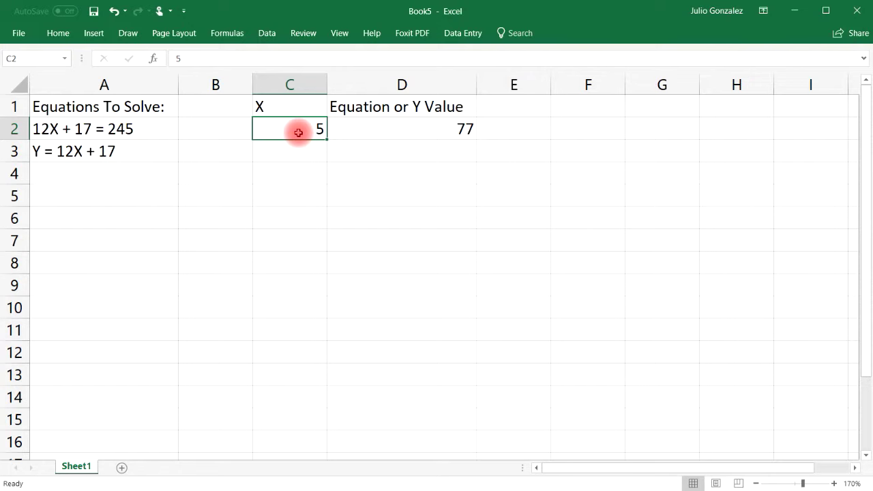
{"action": "double_click", "coordinate": [320, 129]}
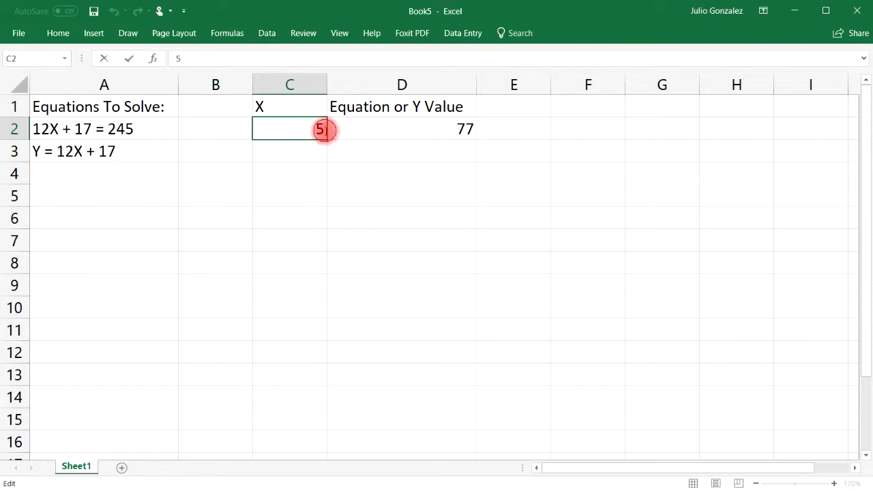
{"action": "key", "text": "BackSpace"}
{"action": "type", "text": "11"}
{"action": "key", "text": "Return"}
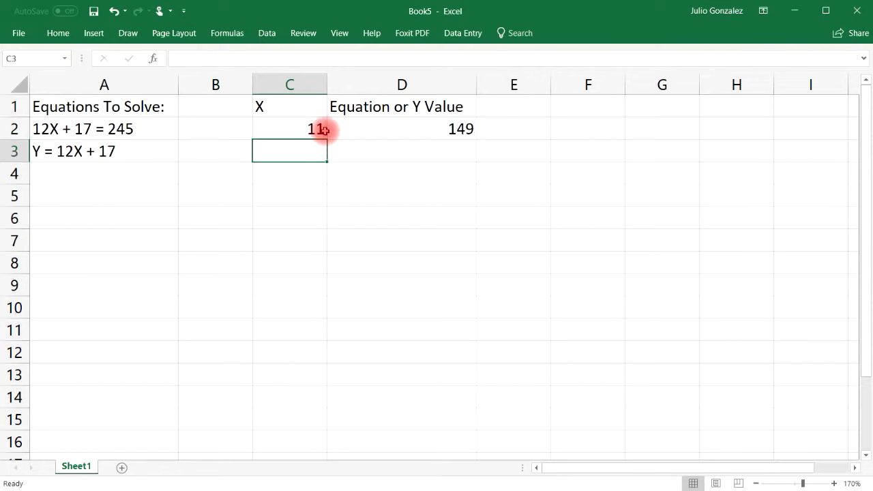
Step: Replace the X value in C2 with 30 as another guess
{"action": "double_click", "coordinate": [317, 130]}
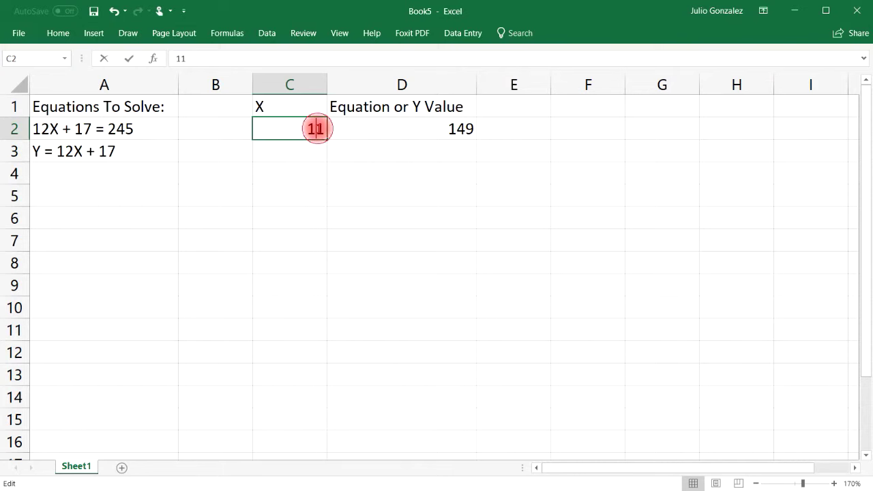
{"action": "key", "text": "BackSpace"}
{"action": "key", "text": "BackSpace"}
{"action": "type", "text": "30"}
{"action": "key", "text": "Return"}
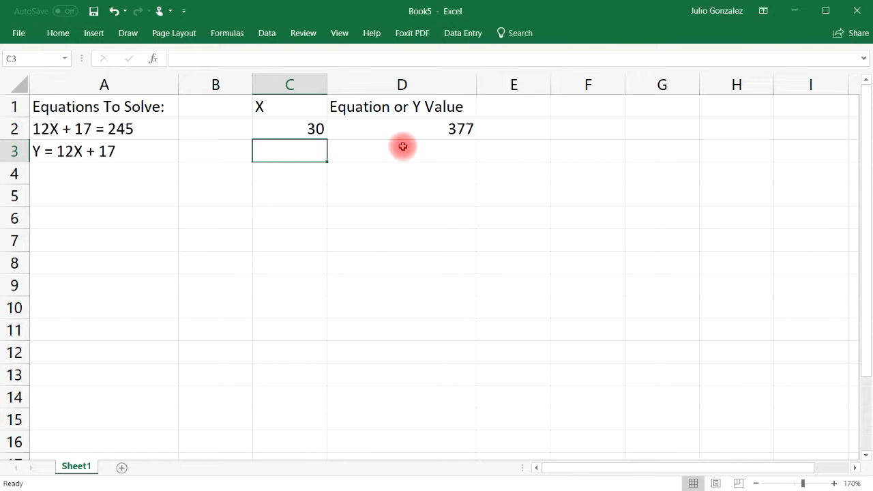
Step: Run Goal Seek to set D2 to 245 by changing C2, accept the solution, and select the solved X value
{"action": "left_click", "coordinate": [444, 121]}
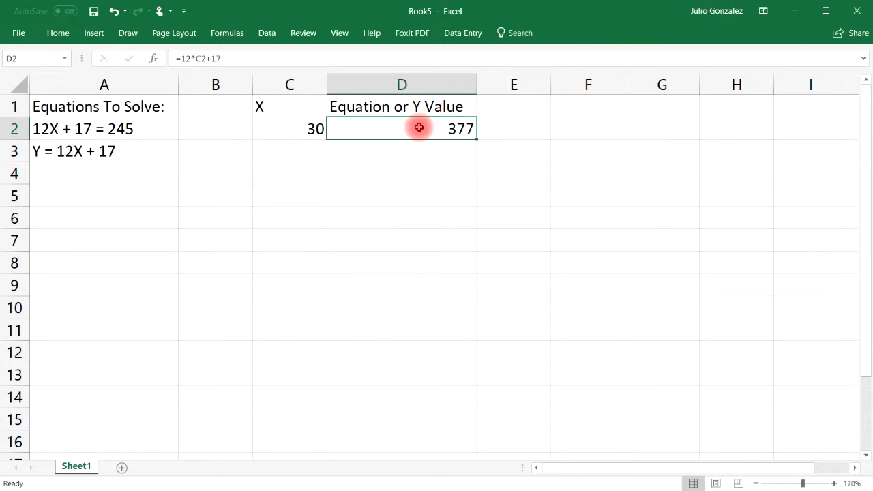
{"action": "left_click", "coordinate": [266, 34]}
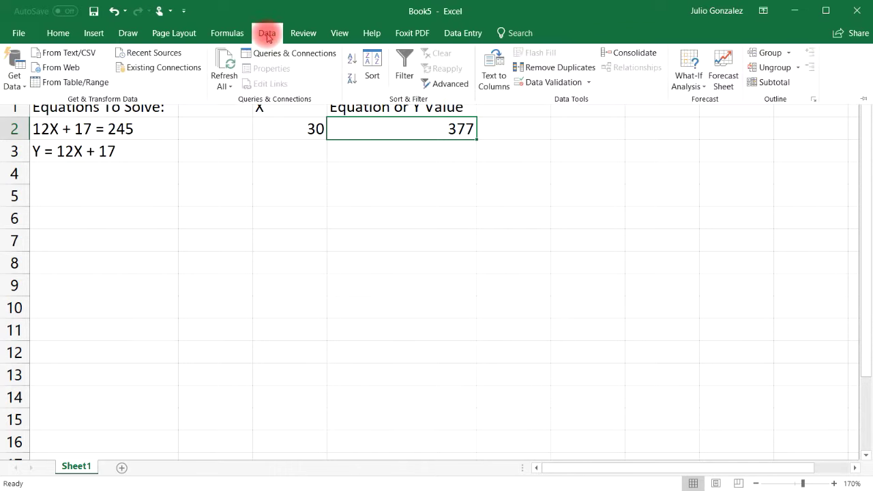
{"action": "left_click", "coordinate": [695, 81]}
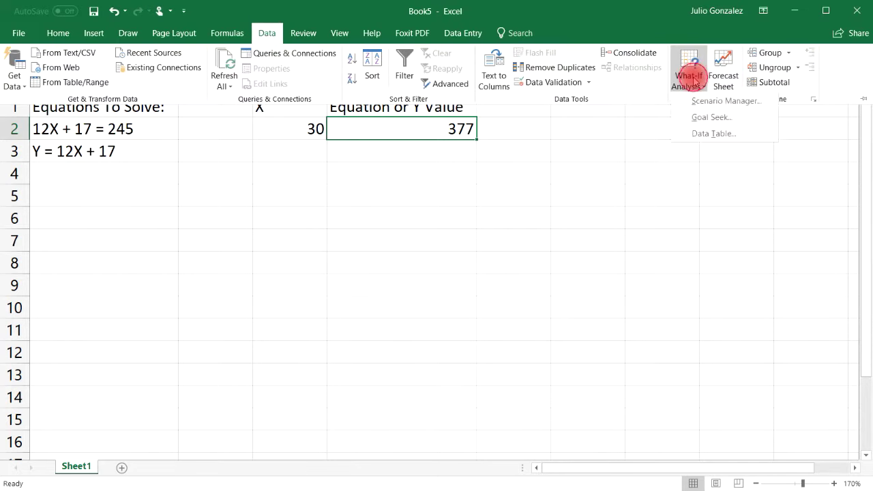
{"action": "left_click", "coordinate": [703, 117]}
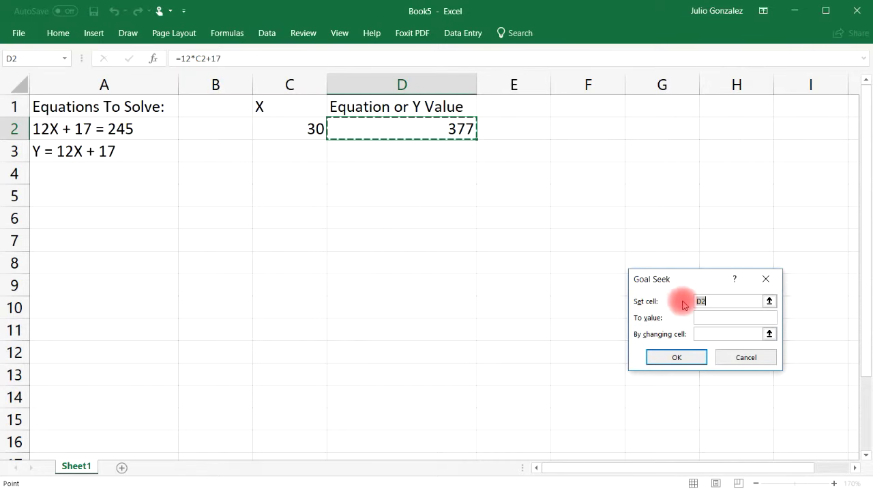
{"action": "left_click", "coordinate": [710, 320]}
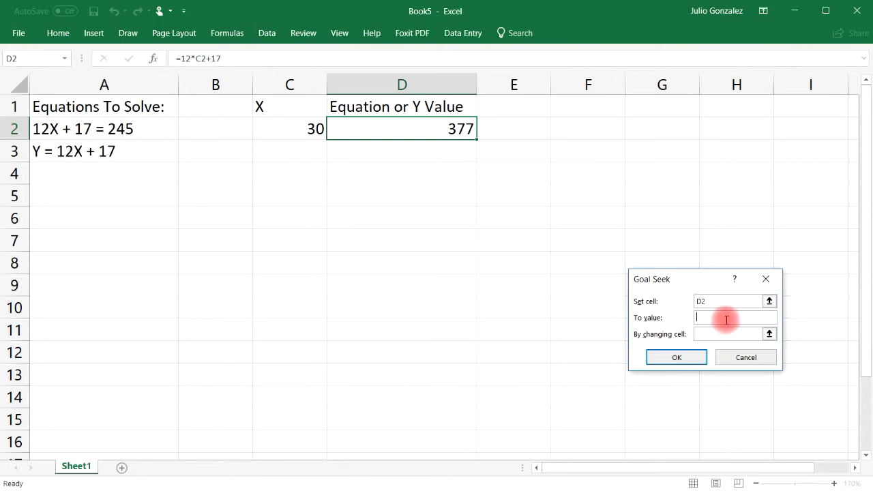
{"action": "type", "text": "245"}
{"action": "left_click", "coordinate": [722, 334]}
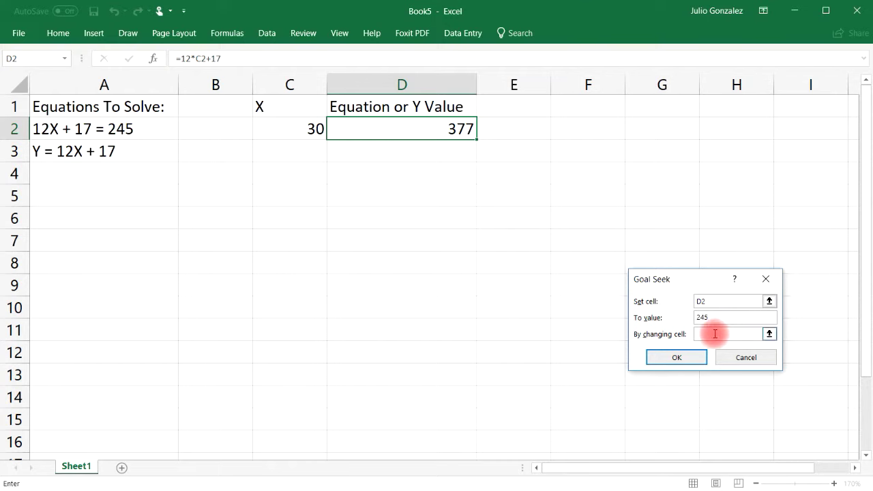
{"action": "left_click", "coordinate": [290, 127]}
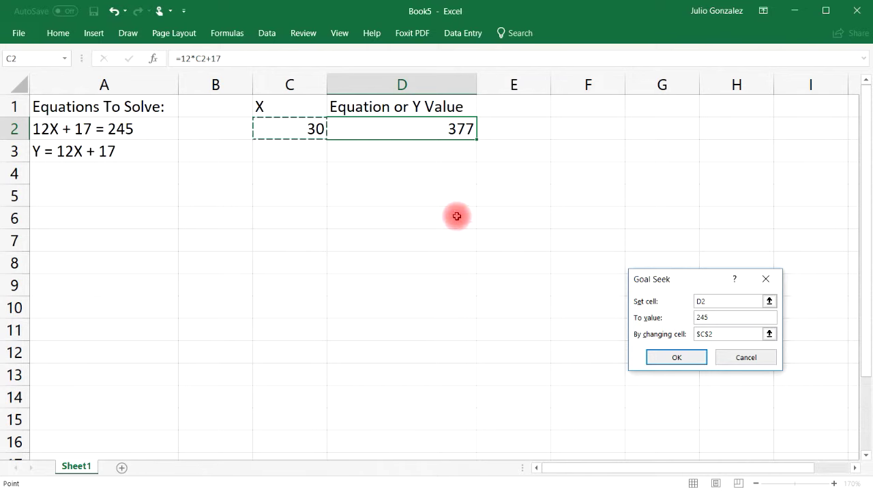
{"action": "left_click", "coordinate": [681, 357]}
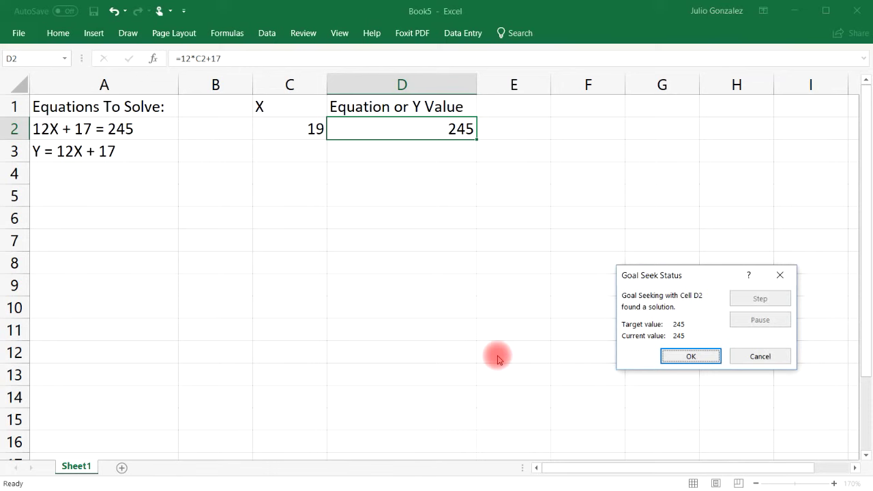
{"action": "left_click", "coordinate": [672, 360]}
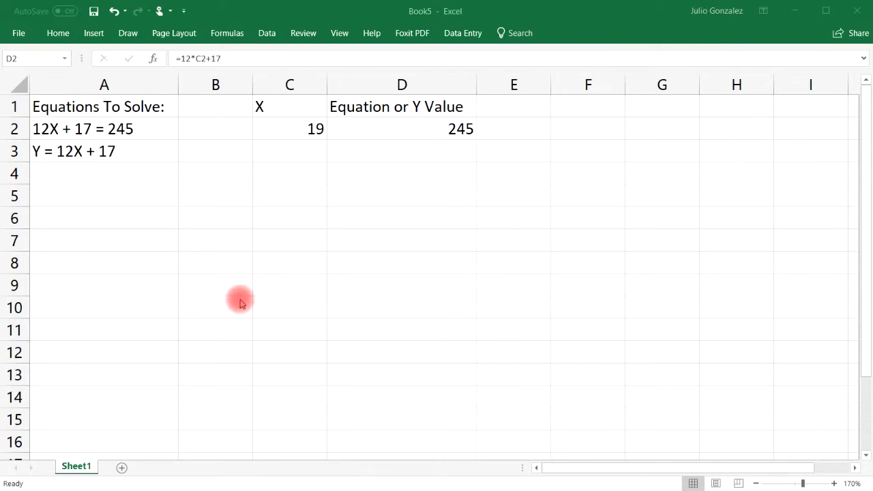
{"action": "left_click", "coordinate": [308, 127]}
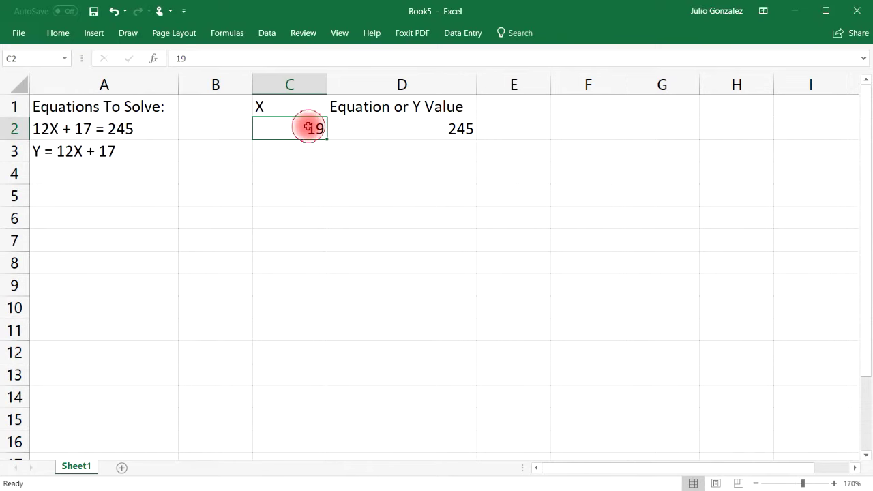
Step: Fill the solved X value cell C2 with the standard red colour and select the equation in A2
{"action": "left_click", "coordinate": [58, 33]}
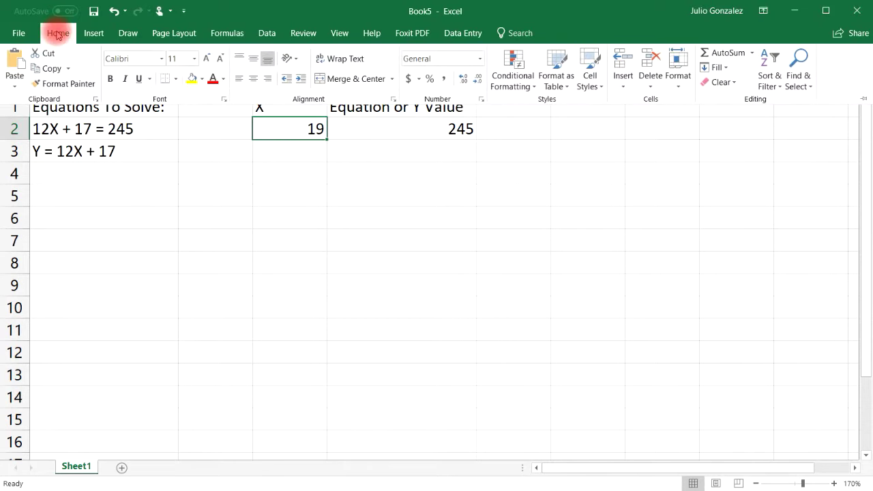
{"action": "left_click", "coordinate": [202, 79]}
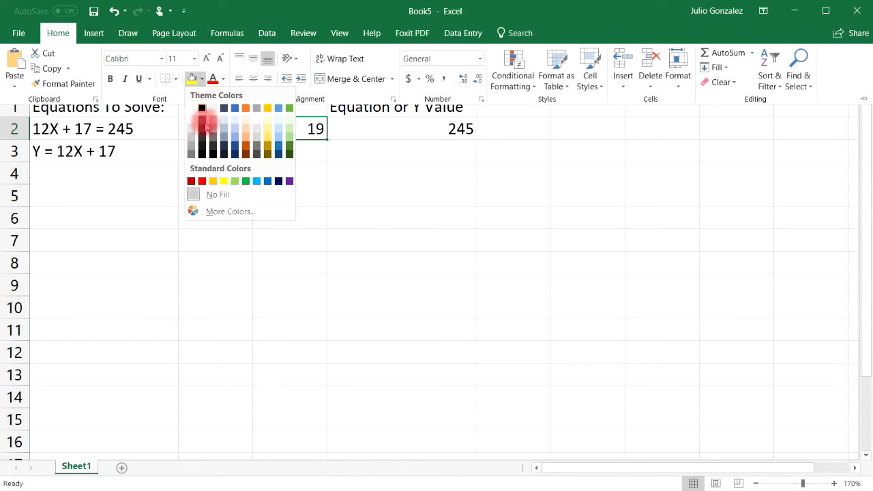
{"action": "left_click", "coordinate": [202, 181]}
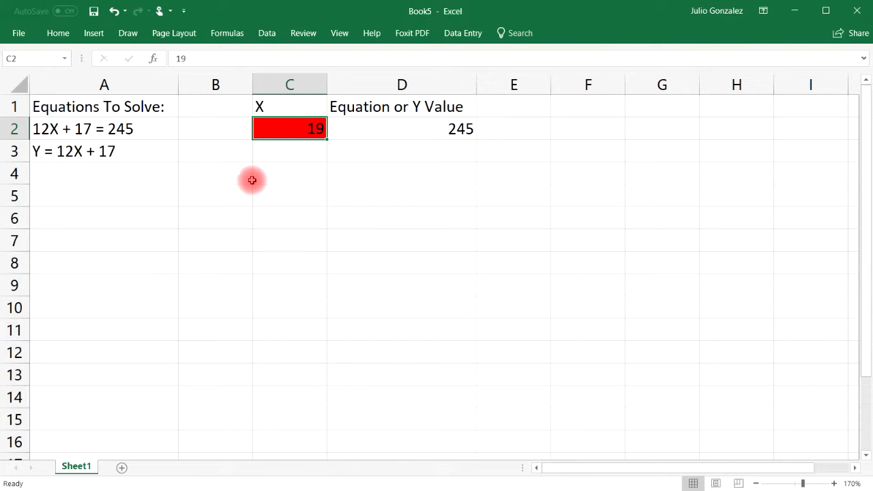
{"action": "left_click", "coordinate": [105, 129]}
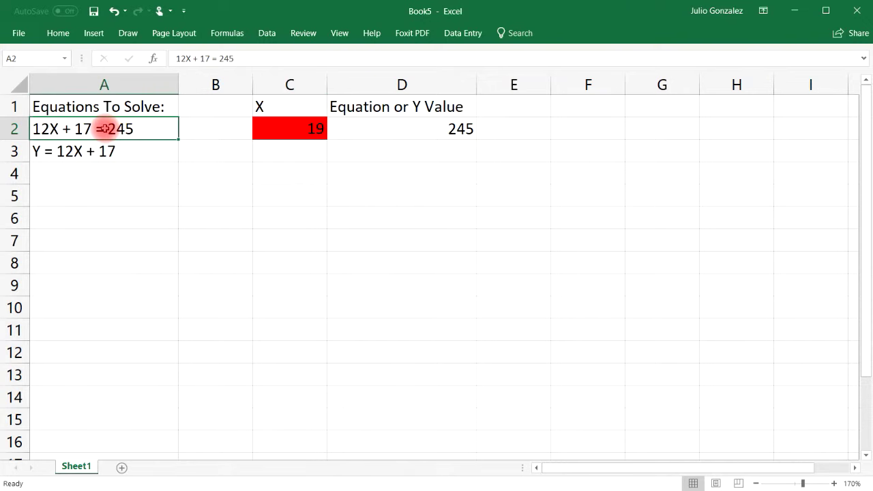
Step: Enter the equation 4X^2 - 7x = 200 as text in A5 and a starting X value of 0 in C5
{"action": "left_click", "coordinate": [143, 195]}
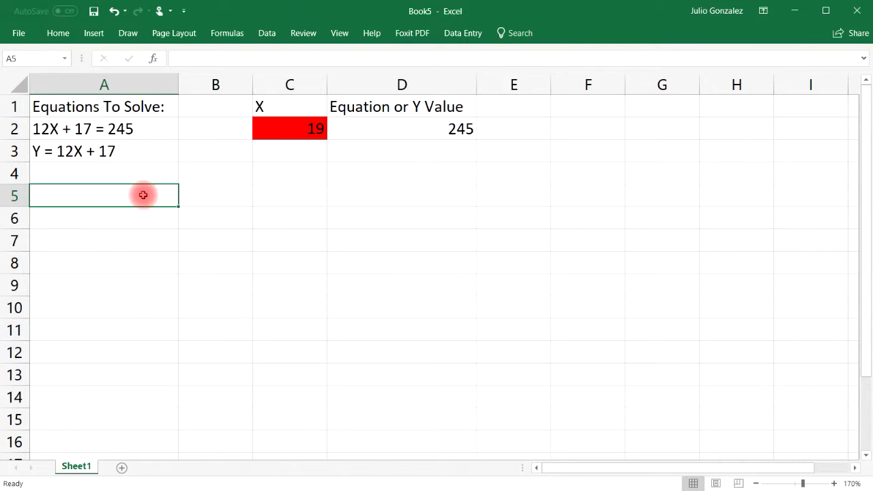
{"action": "double_click", "coordinate": [111, 194]}
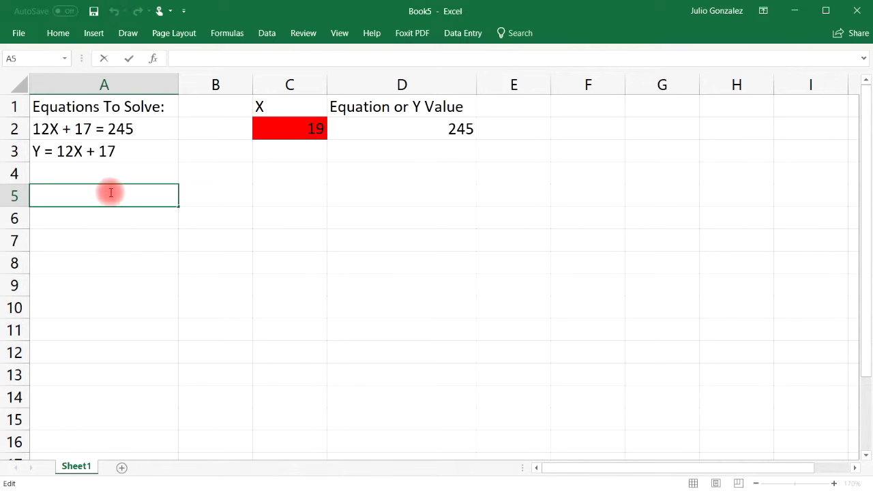
{"action": "type", "text": "4X^2 - 7x"}
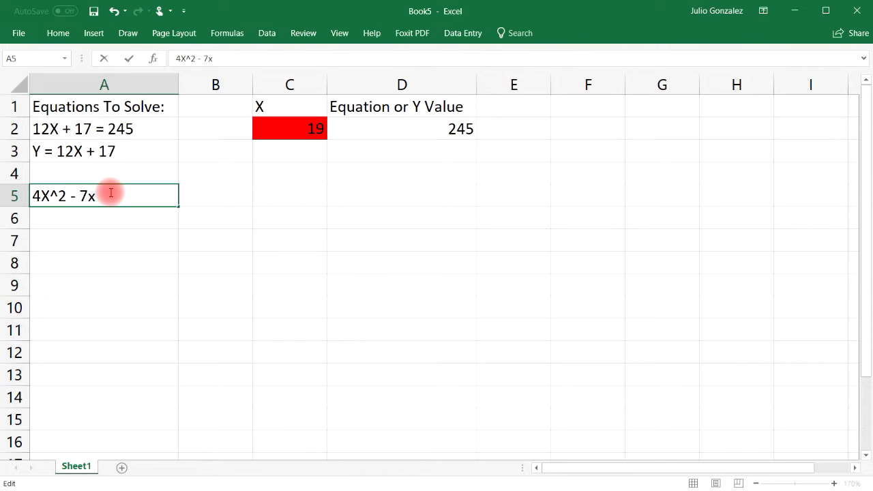
{"action": "type", "text": " = 200"}
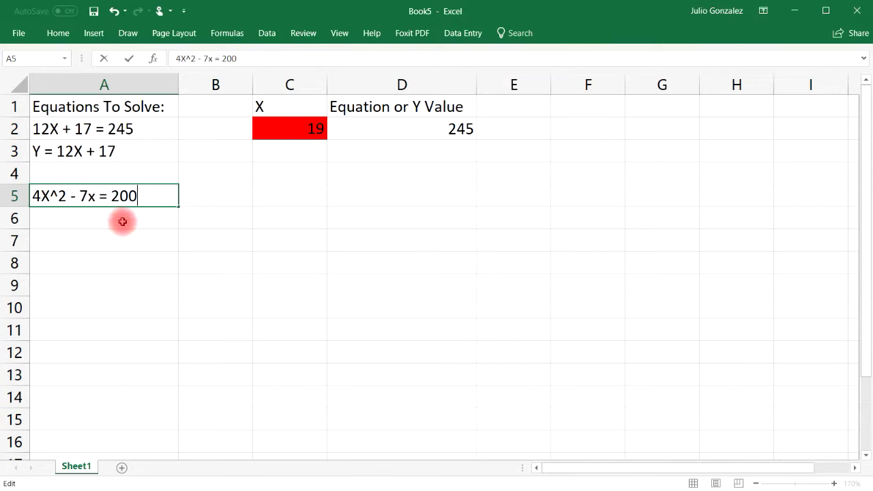
{"action": "left_click", "coordinate": [283, 197]}
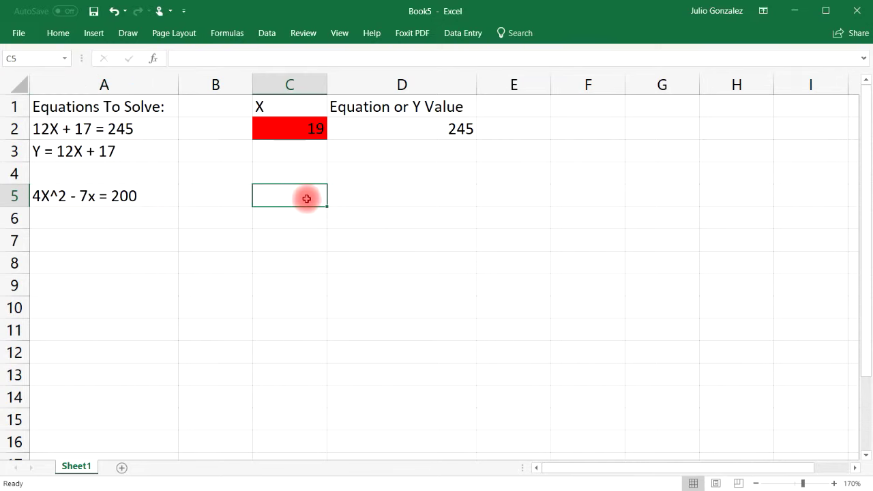
{"action": "type", "text": "0"}
Step: Enter the formula =4*(C5)^2-7*C5 in D5 to calculate the left side of the second equation
{"action": "left_click", "coordinate": [428, 199]}
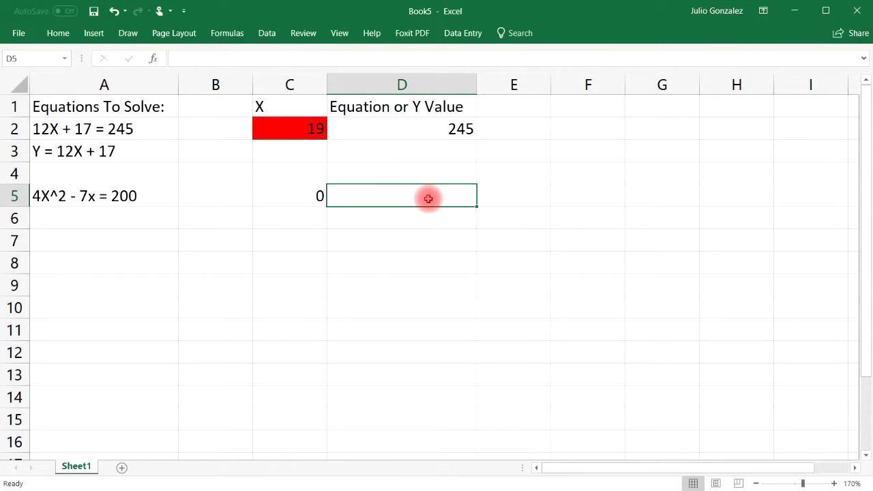
{"action": "type", "text": "="}
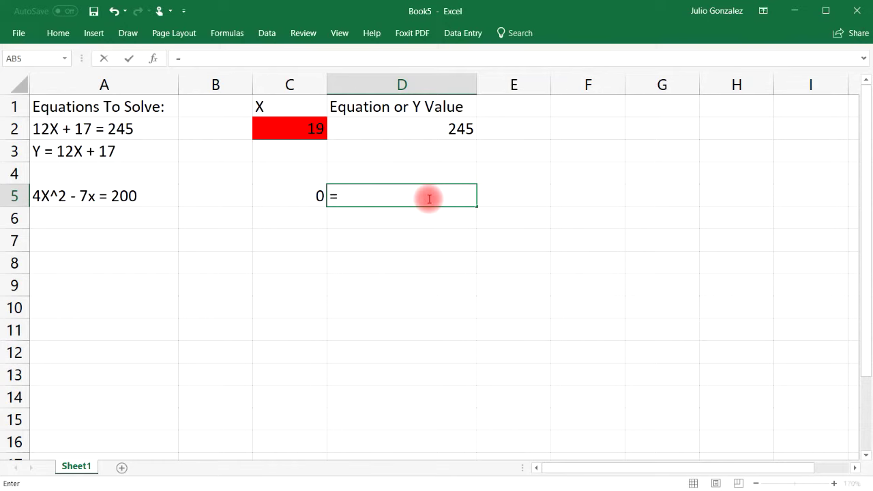
{"action": "type", "text": "4*"}
{"action": "type", "text": "(C5)"}
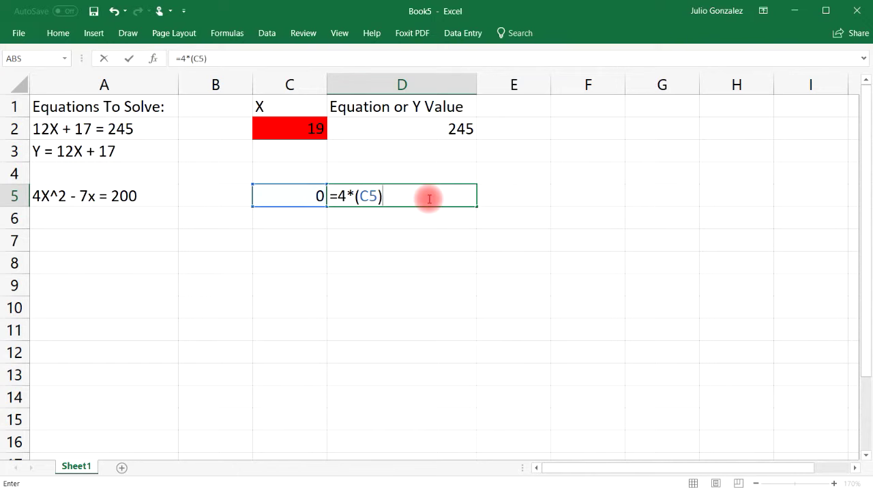
{"action": "type", "text": "^2-7*"}
{"action": "type", "text": "C"}
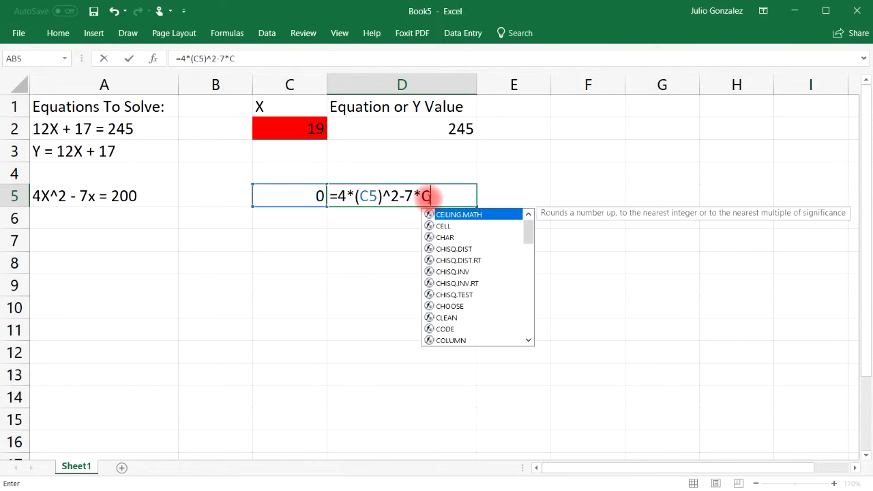
{"action": "type", "text": "5"}
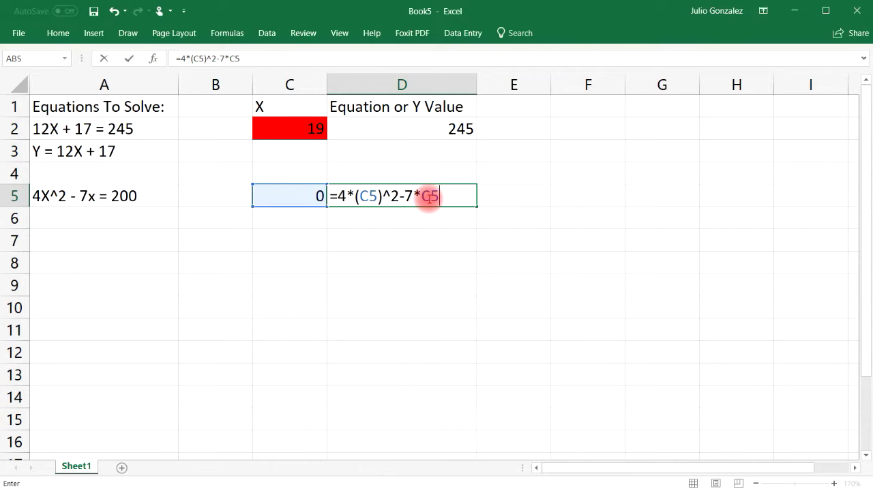
{"action": "key", "text": "Return"}
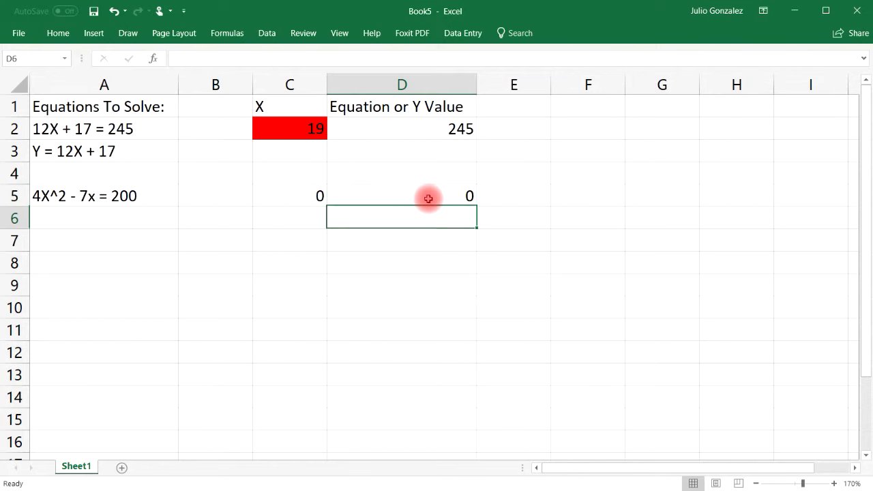
Step: Try 1 as the X value in C5
{"action": "left_click", "coordinate": [307, 195]}
{"action": "type", "text": "1"}
{"action": "left_click", "coordinate": [348, 212]}
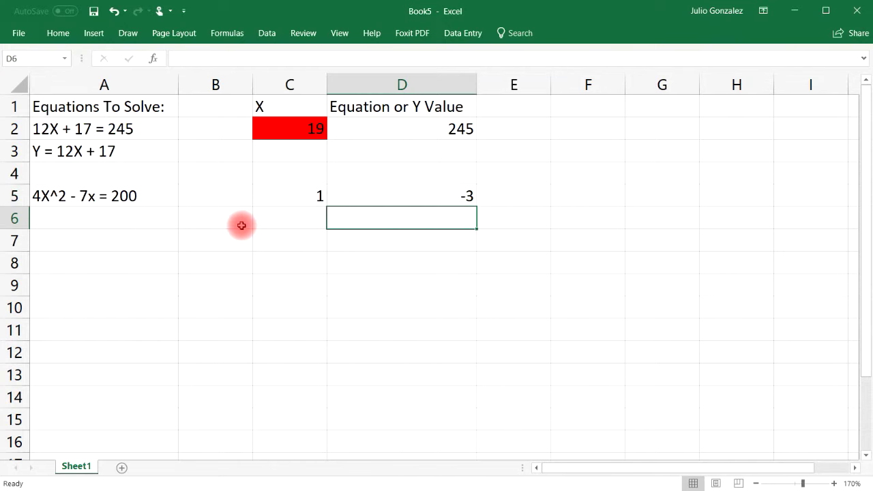
Step: Enter the Y form of the second equation, 4x^2 - 7x = Y, as text in A6
{"action": "left_click", "coordinate": [103, 221]}
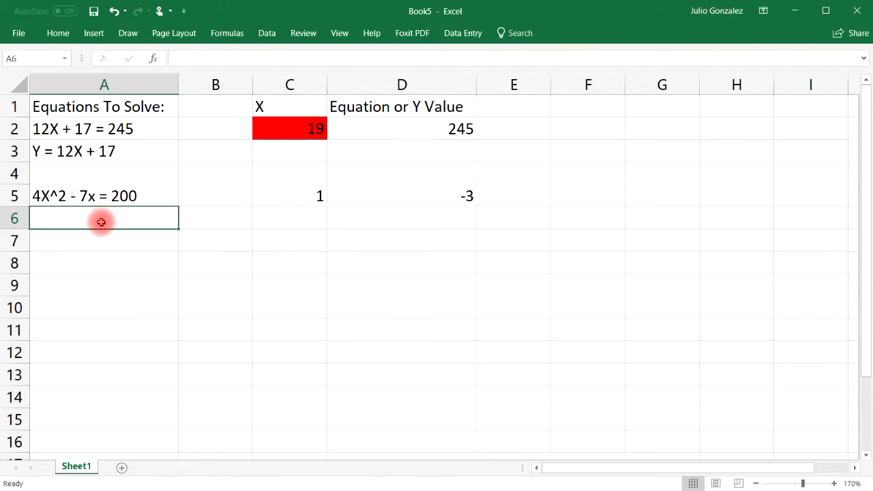
{"action": "type", "text": "4"}
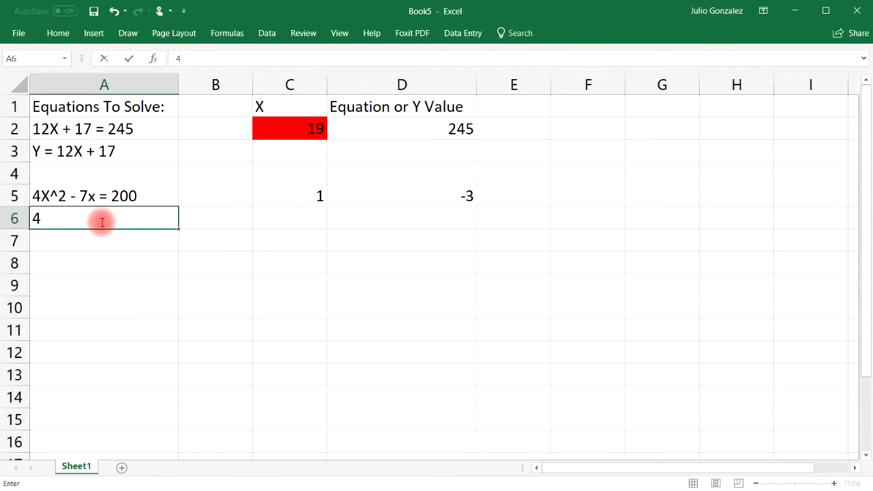
{"action": "type", "text": "x^2 - 7x = "}
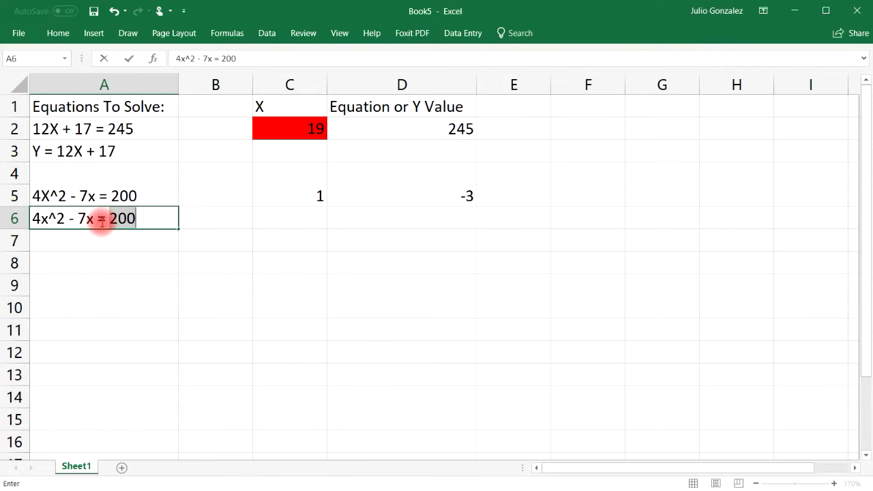
{"action": "type", "text": "Y"}
{"action": "key", "text": "Return"}
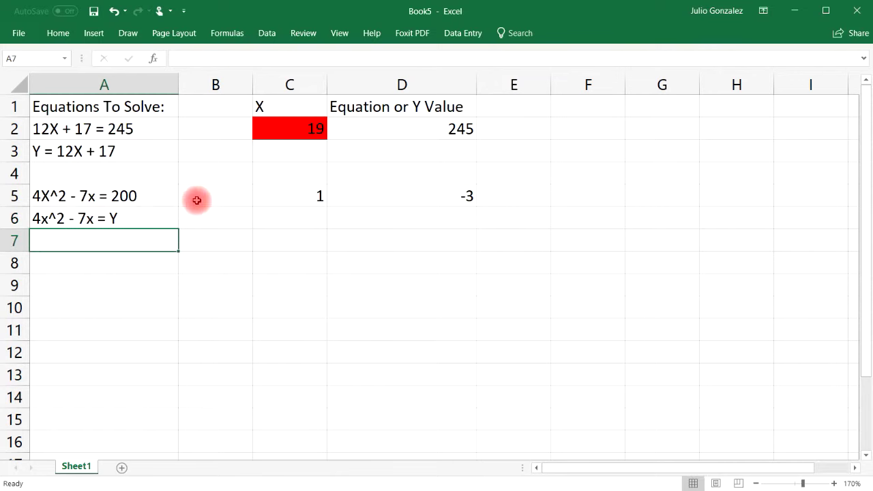
Step: Try 2, 3 and 5 in turn as the X value in C5
{"action": "left_click", "coordinate": [288, 198]}
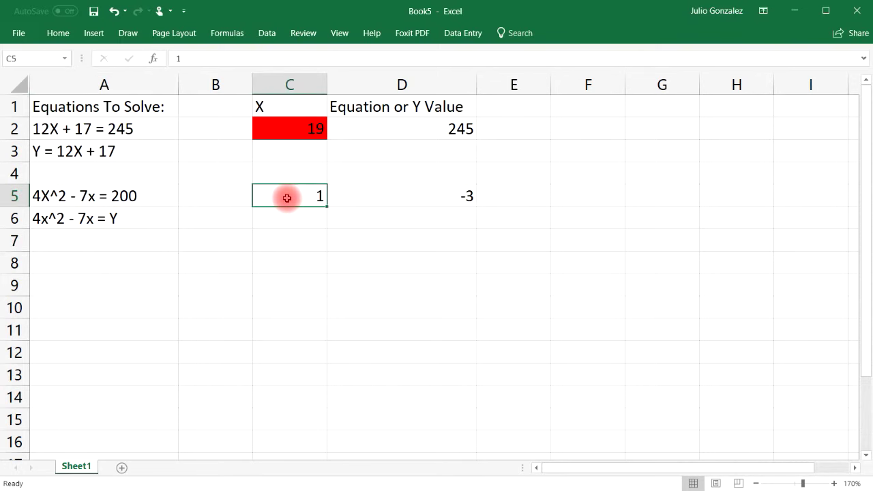
{"action": "double_click", "coordinate": [319, 194]}
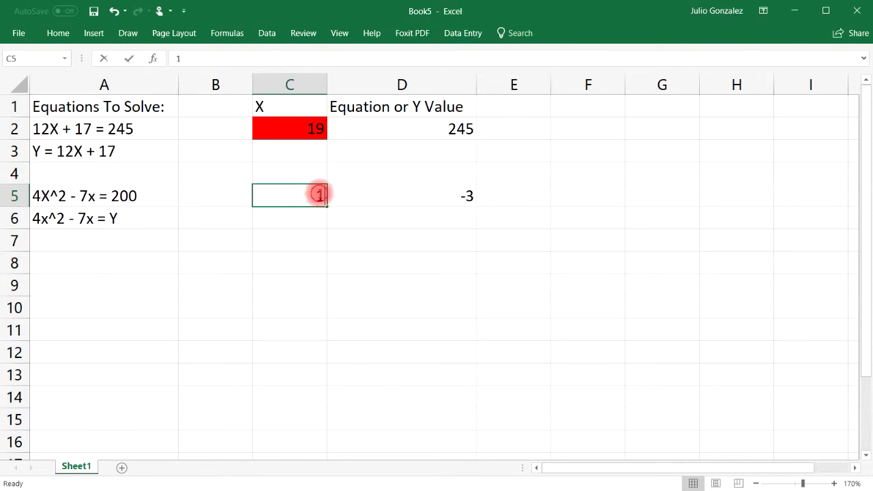
{"action": "key", "text": "BackSpace"}
{"action": "type", "text": "2"}
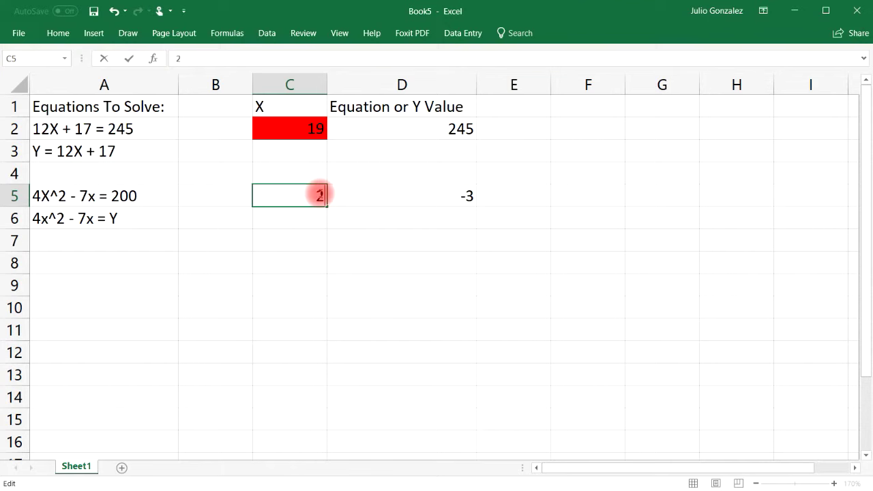
{"action": "key", "text": "Return"}
{"action": "double_click", "coordinate": [319, 194]}
{"action": "key", "text": "BackSpace"}
{"action": "type", "text": "3"}
{"action": "key", "text": "Return"}
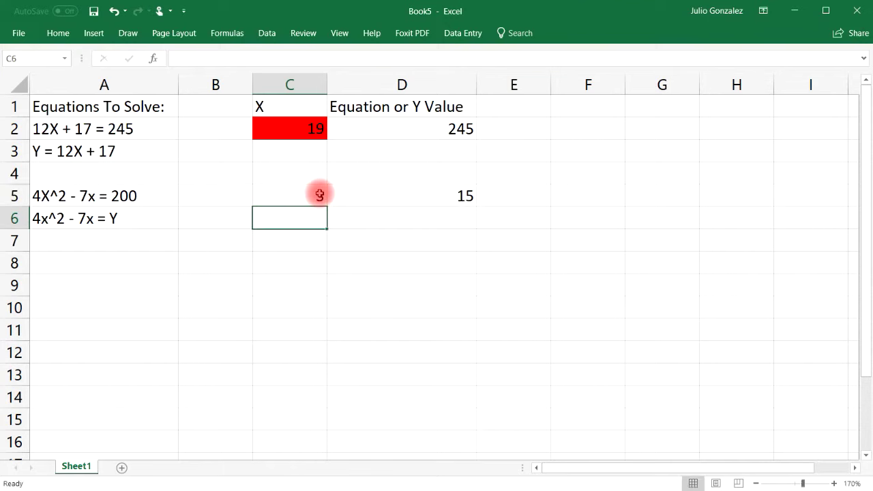
{"action": "double_click", "coordinate": [319, 194]}
{"action": "key", "text": "BackSpace"}
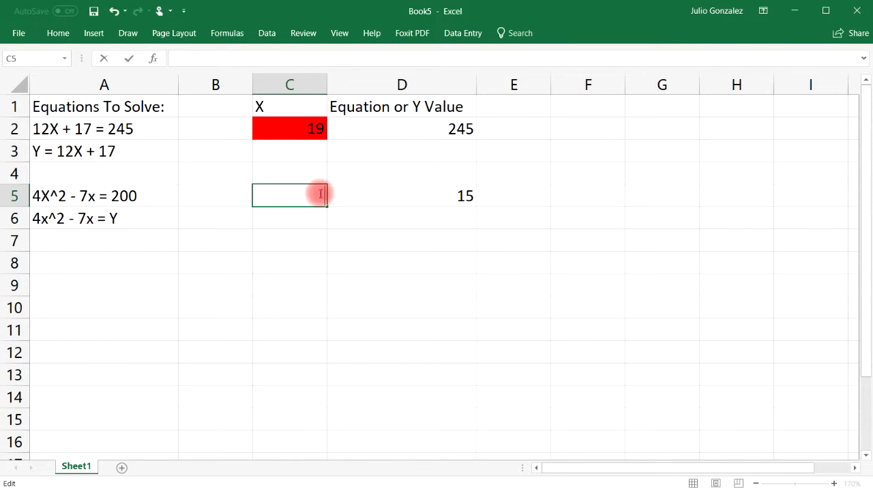
{"action": "type", "text": "5"}
{"action": "key", "text": "Return"}
Step: Set the X value in C5 to 9 and compare the formula result with the target equation in A5
{"action": "left_click", "coordinate": [320, 195]}
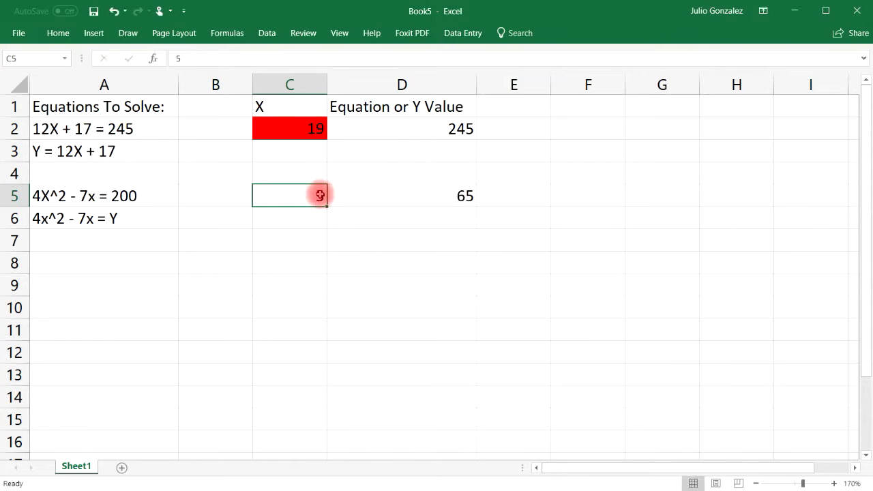
{"action": "type", "text": "9"}
{"action": "left_click", "coordinate": [307, 221]}
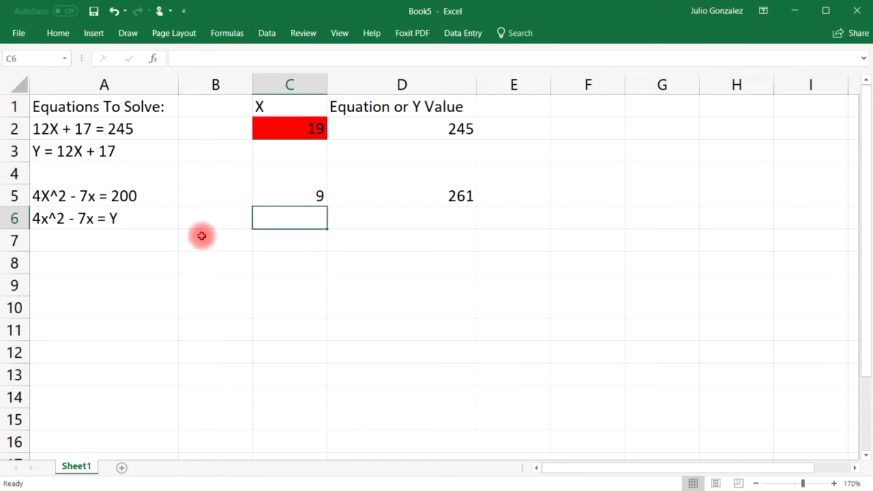
{"action": "left_click", "coordinate": [135, 198]}
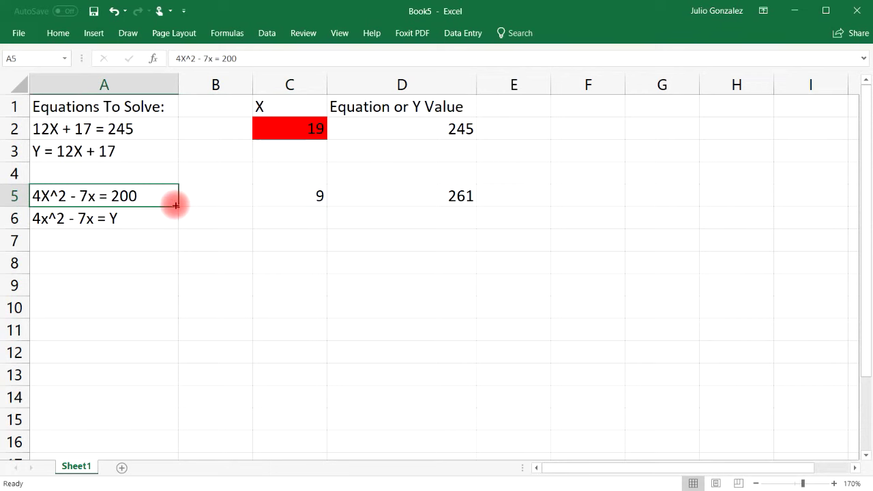
Step: Run Goal Seek to set D5 to 200 by changing C5, and accept the solution
{"action": "left_click", "coordinate": [374, 198]}
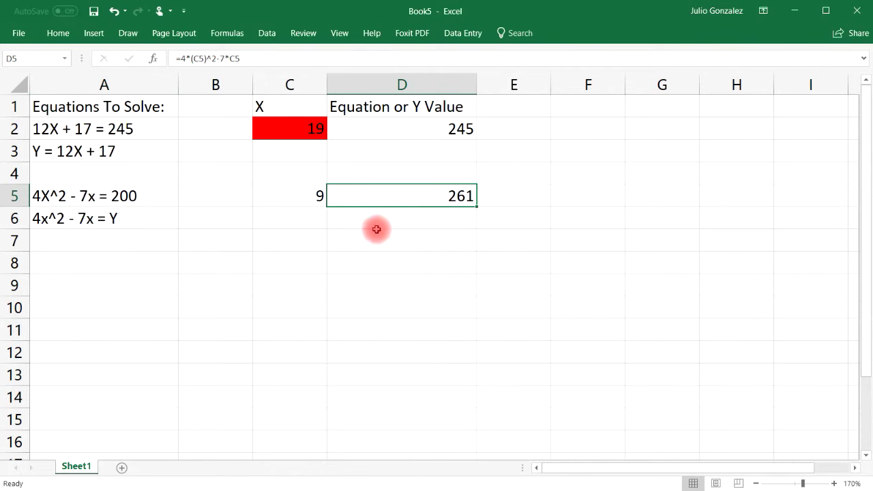
{"action": "left_click", "coordinate": [265, 33]}
{"action": "left_click", "coordinate": [694, 86]}
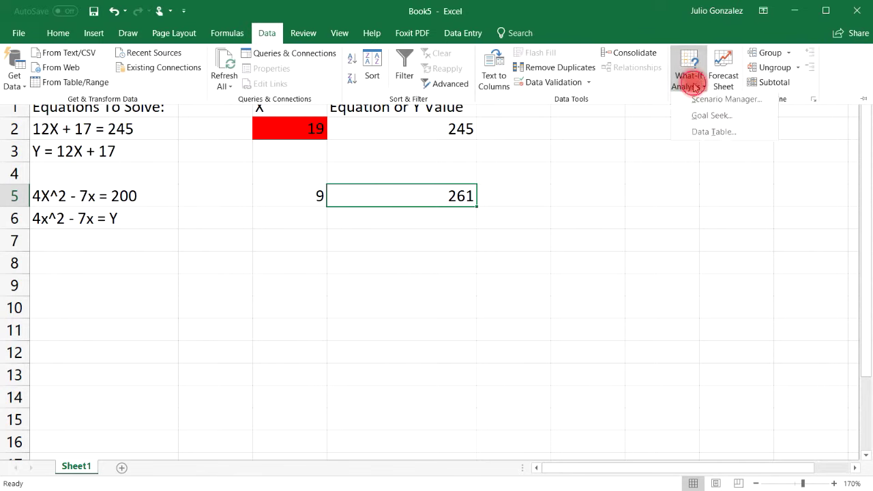
{"action": "left_click", "coordinate": [709, 117]}
{"action": "left_click", "coordinate": [717, 315]}
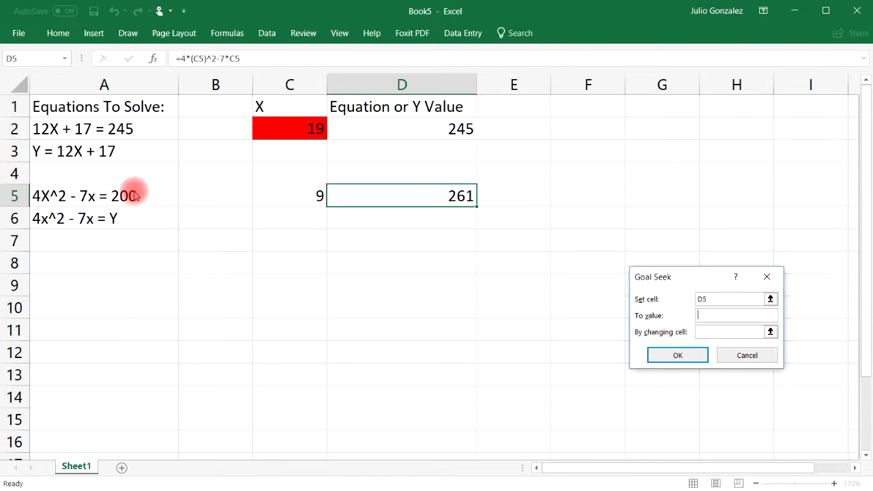
{"action": "type", "text": "200"}
{"action": "left_click", "coordinate": [717, 331]}
{"action": "left_click", "coordinate": [717, 320]}
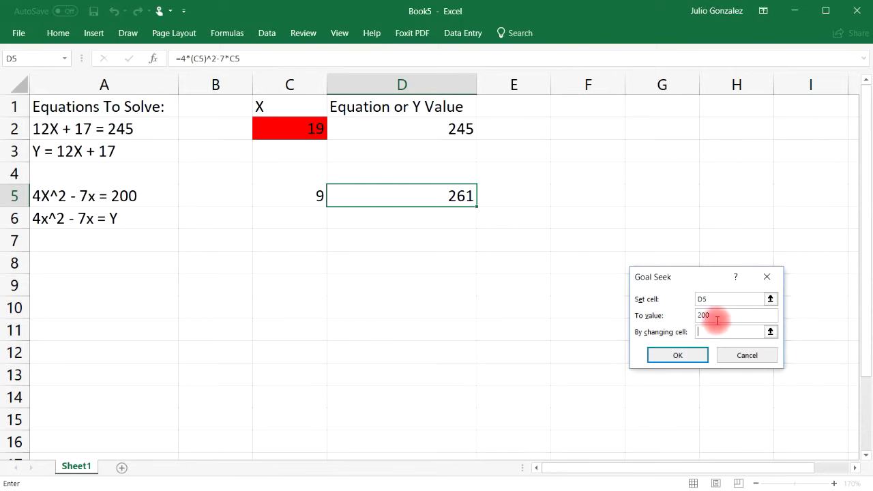
{"action": "left_click", "coordinate": [307, 194]}
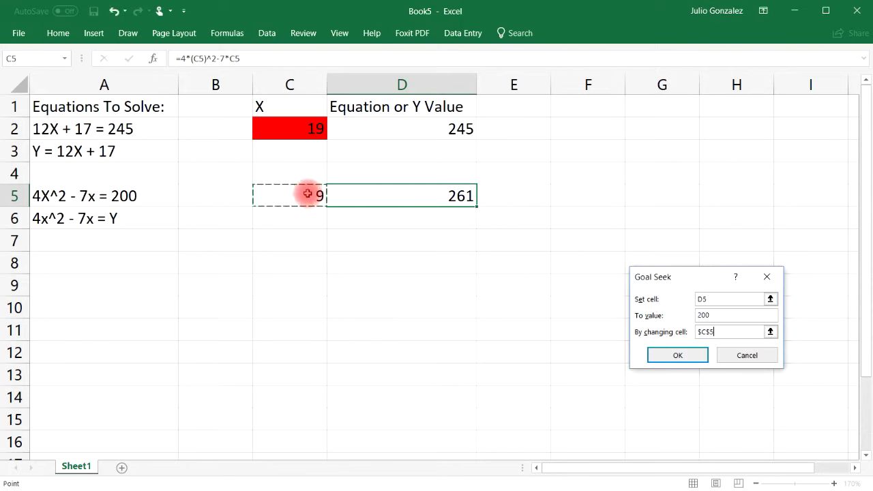
{"action": "left_click", "coordinate": [688, 355]}
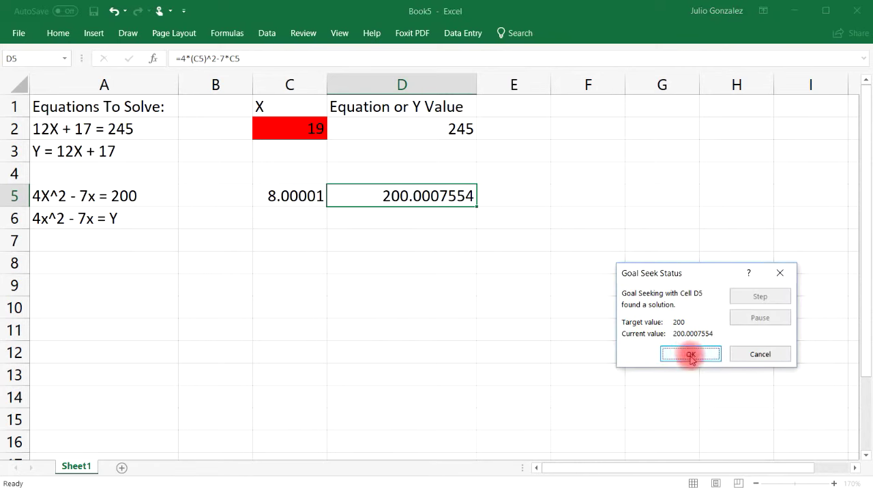
{"action": "left_click", "coordinate": [691, 356]}
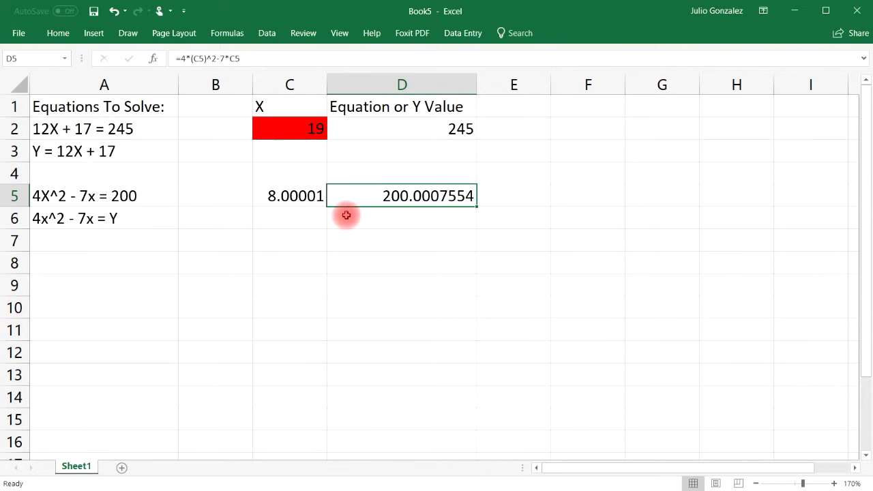
Step: Highlight the solved X value in C5 with a red fill
{"action": "left_click", "coordinate": [312, 188]}
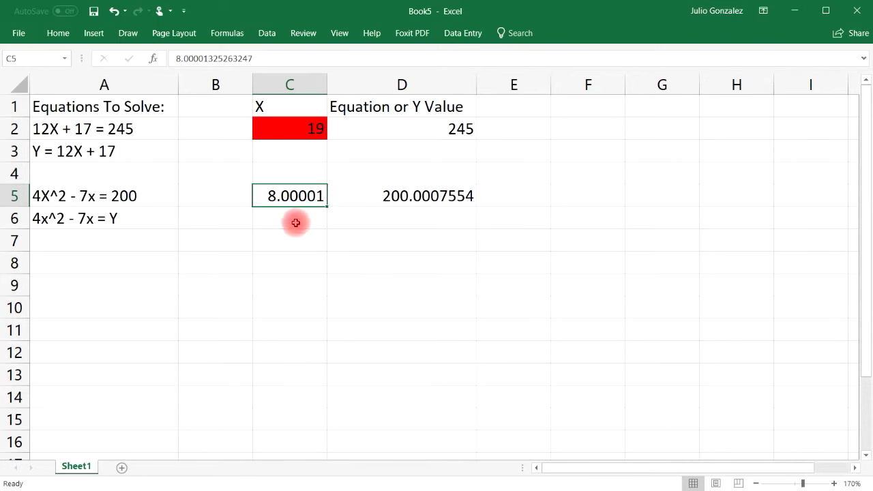
{"action": "left_click", "coordinate": [70, 33]}
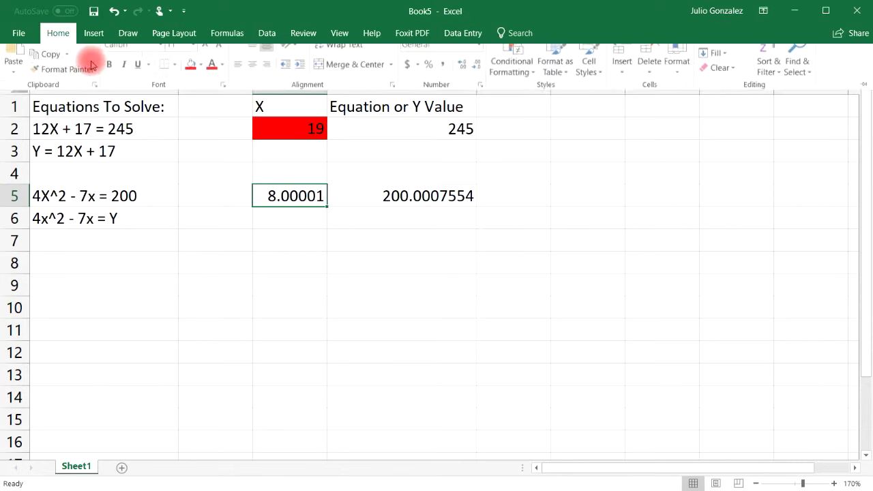
{"action": "left_click", "coordinate": [193, 79]}
{"action": "left_click", "coordinate": [272, 202]}
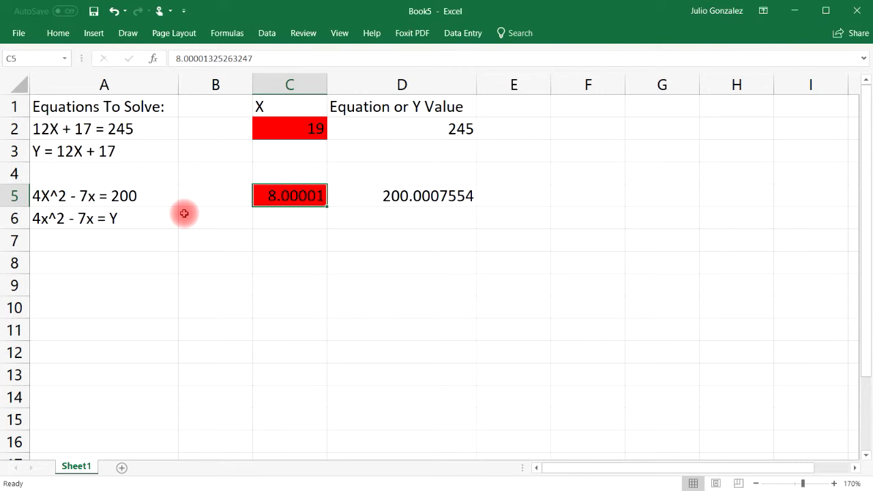
{"action": "left_click", "coordinate": [402, 286]}
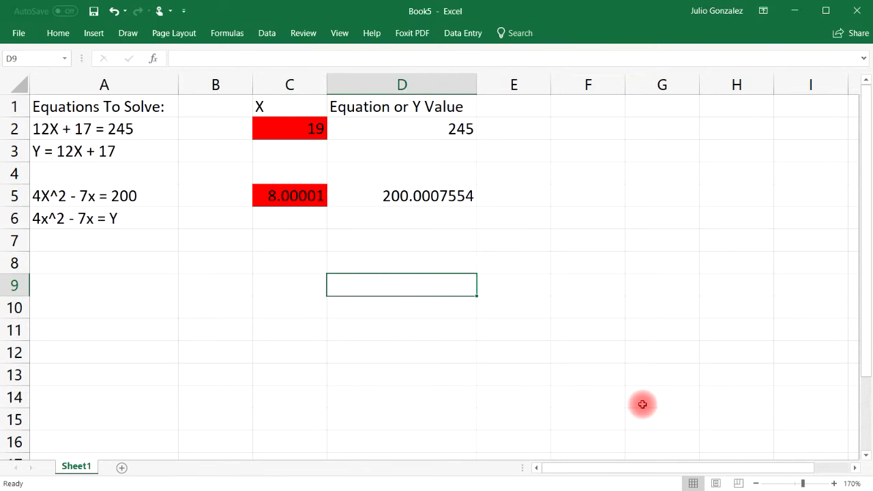
Step: Enter the third equation, x^2 - 3x - 40 = 0, as text in A8
{"action": "left_click", "coordinate": [115, 260]}
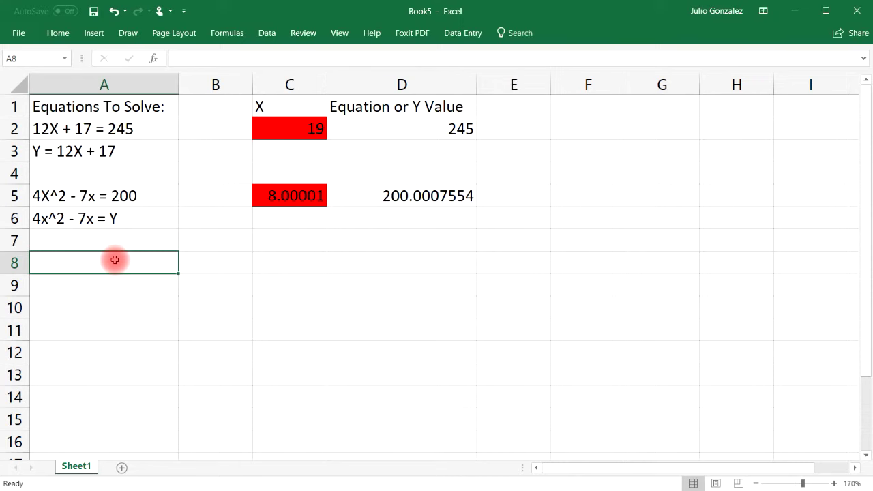
{"action": "type", "text": "x^2 - 3x "}
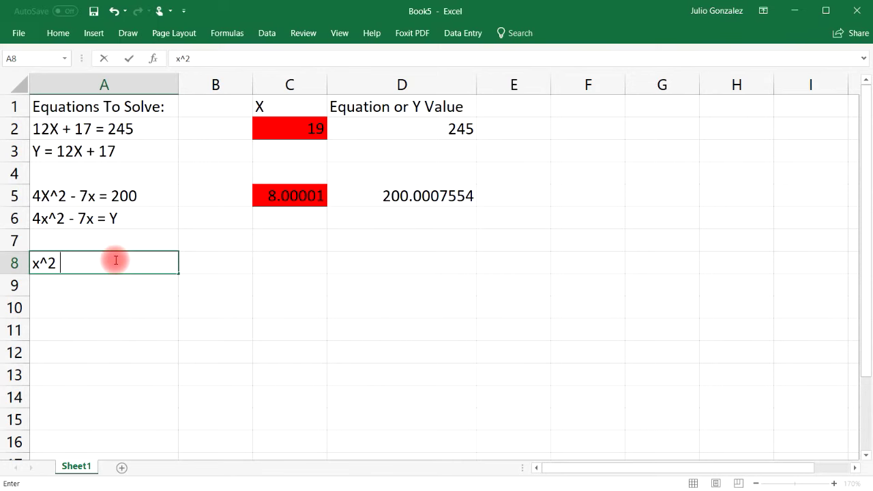
{"action": "type", "text": "- 40 = 0"}
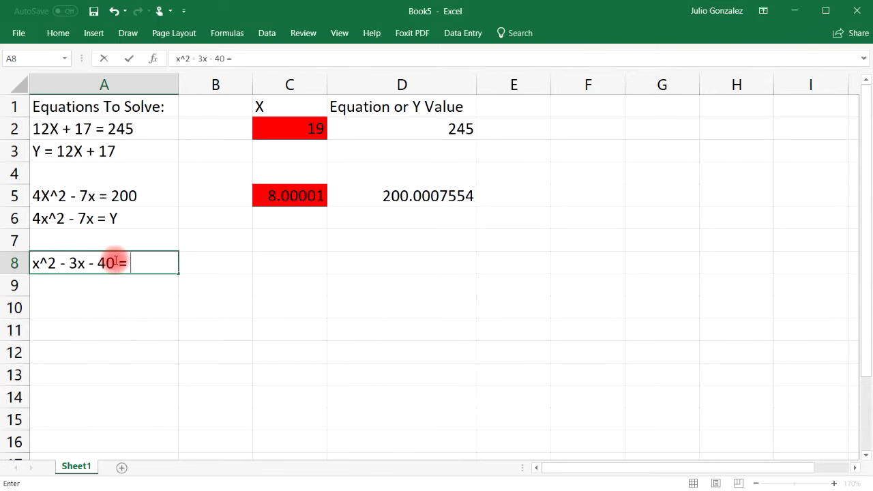
{"action": "key", "text": "Return"}
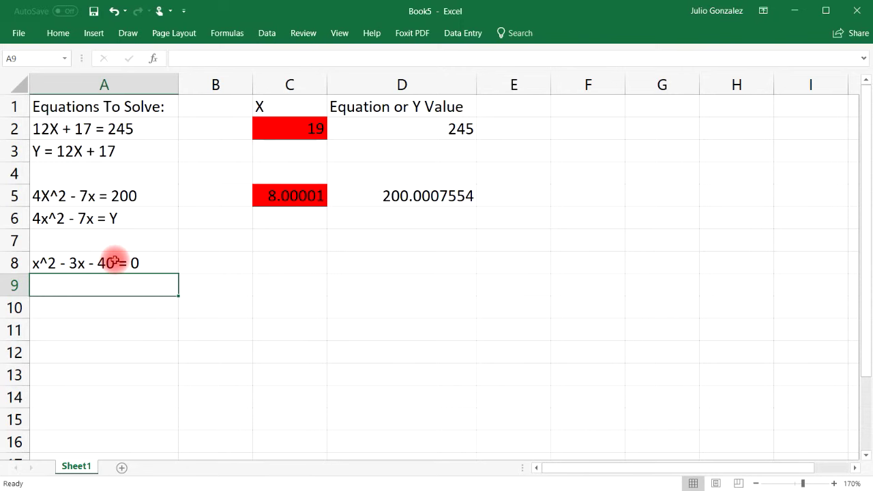
Step: Enter the known solutions of the third equation as the text "x = -5, x = 8" in A9
{"action": "type", "text": "x ="}
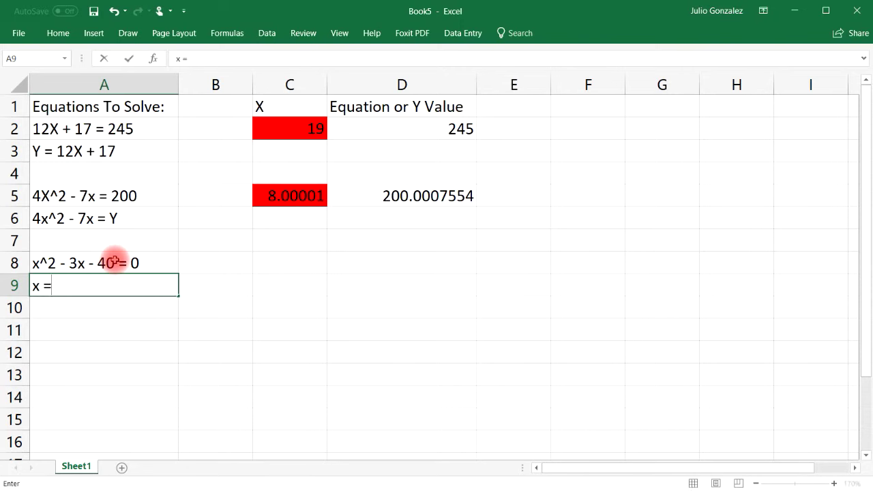
{"action": "type", "text": " -5, x = 8"}
{"action": "key", "text": "ctrl+Return"}
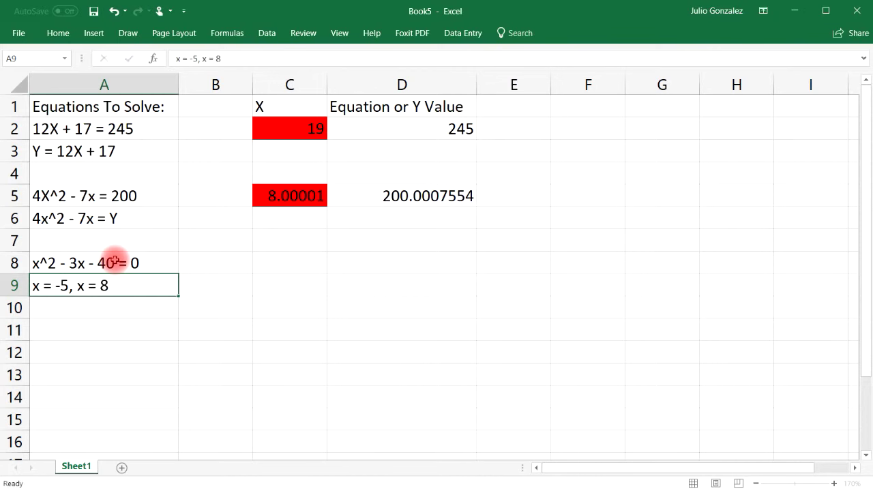
{"action": "key", "text": "Down"}
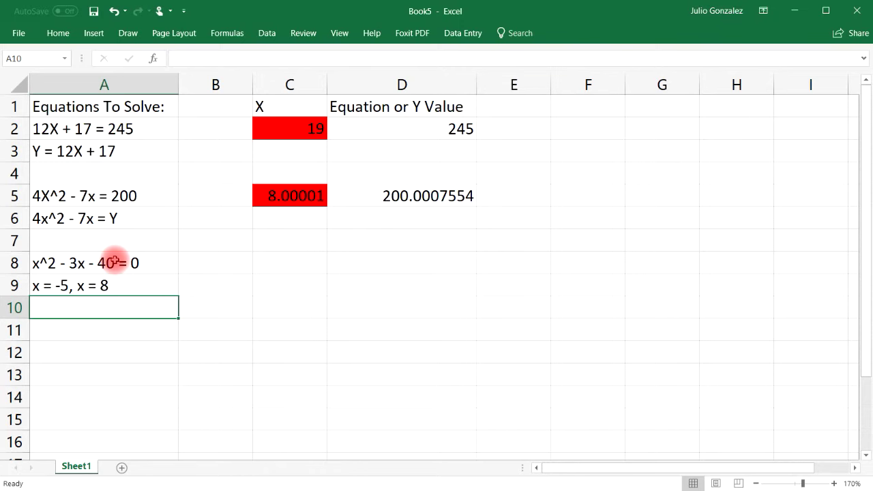
Step: Enter 0 as the X value in C8 and the formula =C8^2-3*C8-40 in D8
{"action": "left_click", "coordinate": [293, 260]}
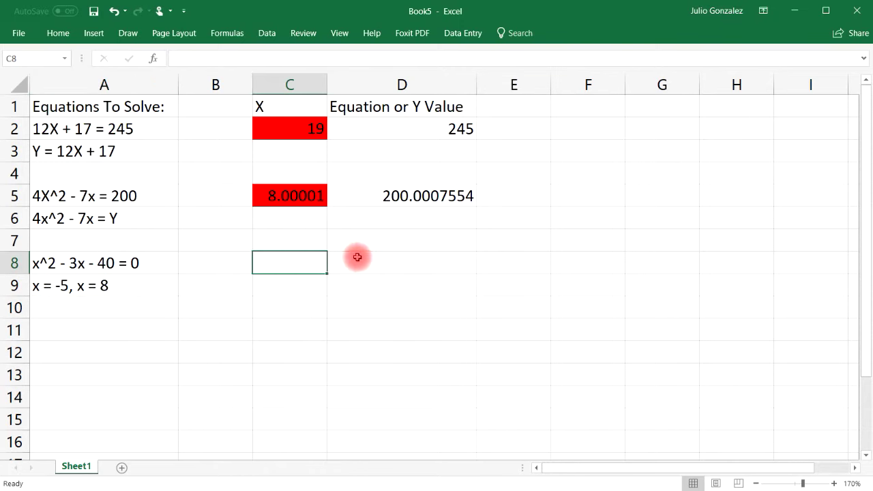
{"action": "type", "text": "0"}
{"action": "left_click", "coordinate": [384, 265]}
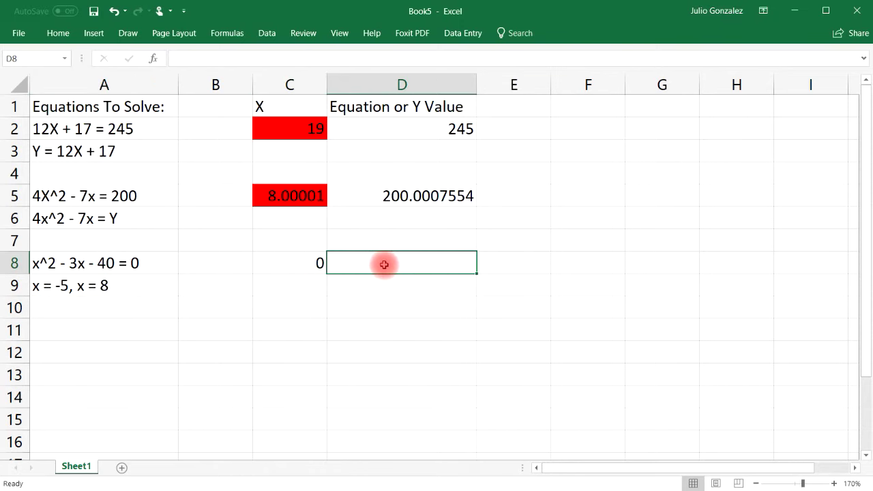
{"action": "type", "text": "="}
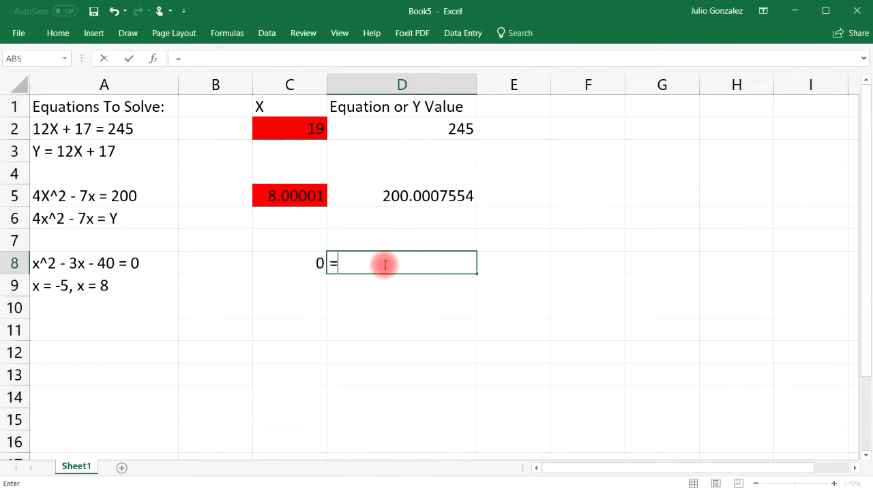
{"action": "type", "text": "C"}
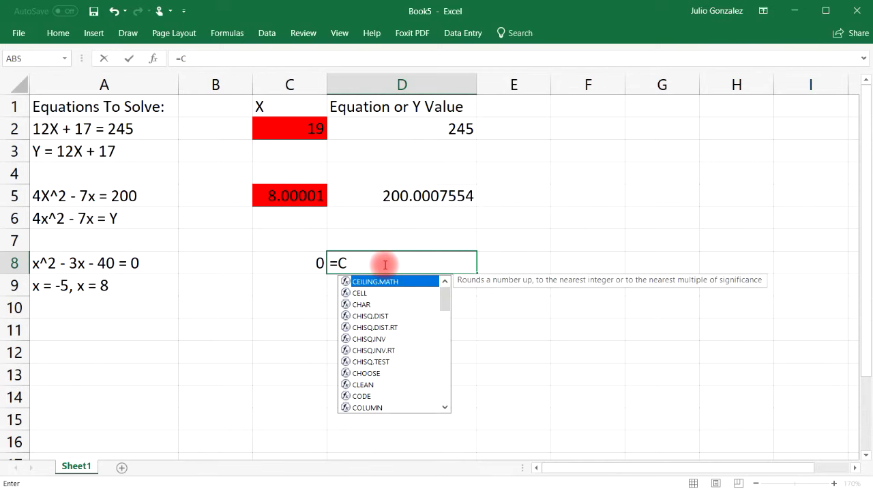
{"action": "type", "text": "8"}
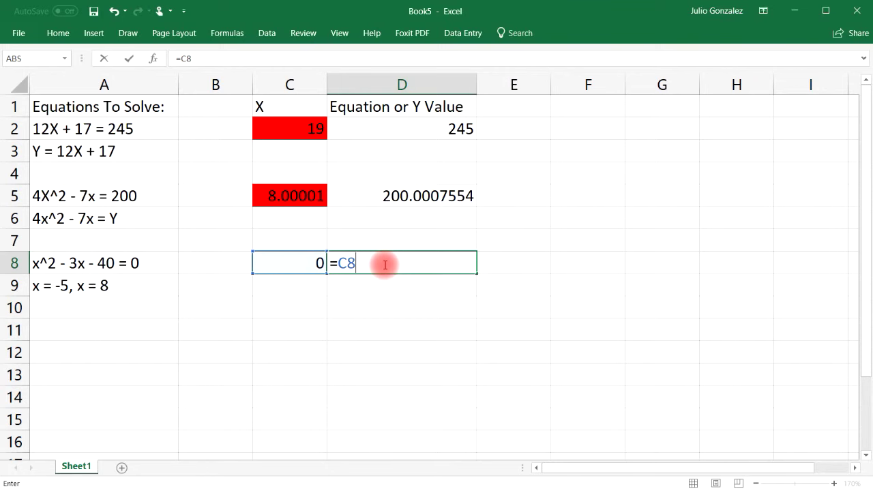
{"action": "type", "text": "^2-3*C"}
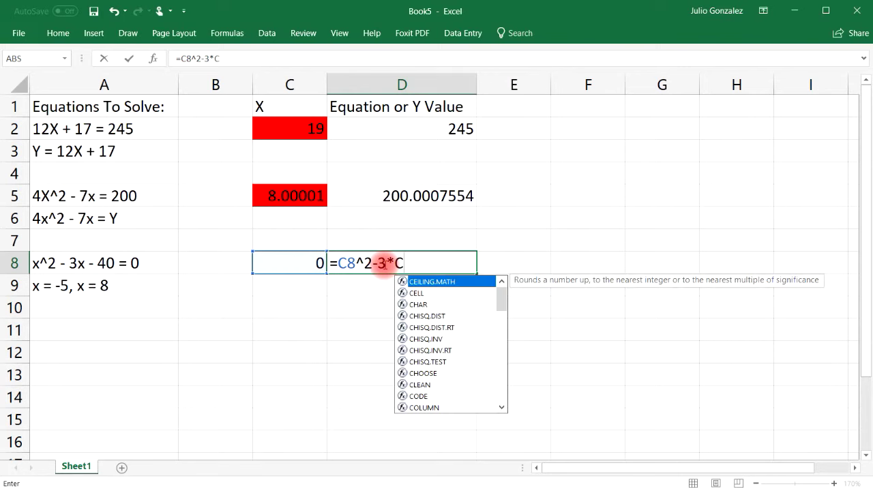
{"action": "type", "text": "8"}
{"action": "type", "text": "-40"}
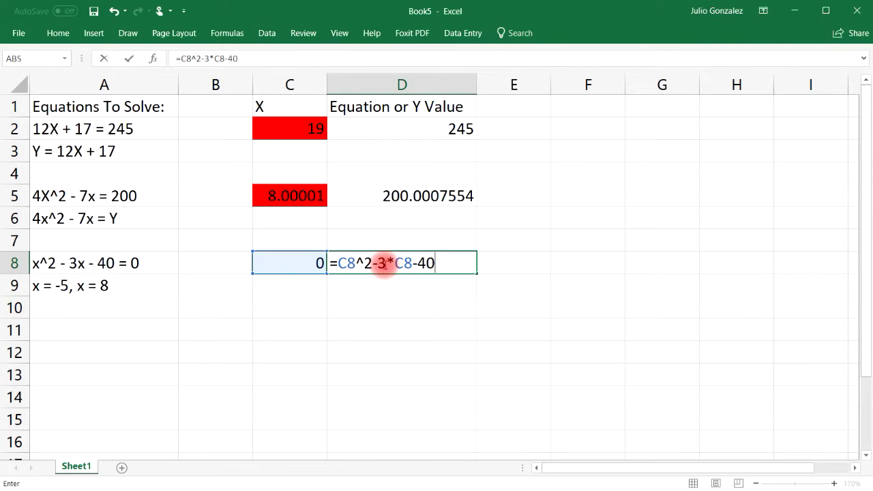
{"action": "key", "text": "Return"}
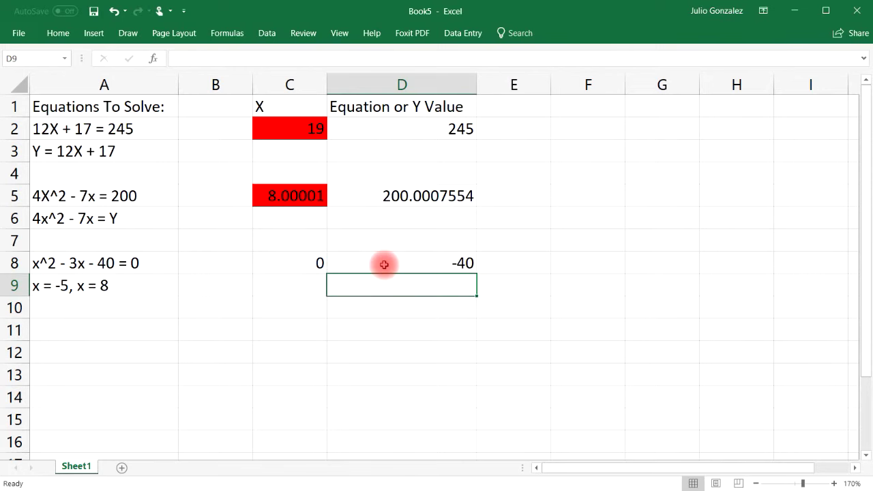
Step: Run Goal Seek to set D8 to 0 by changing C8 from its starting value of 0, and accept the solution
{"action": "left_click", "coordinate": [443, 260]}
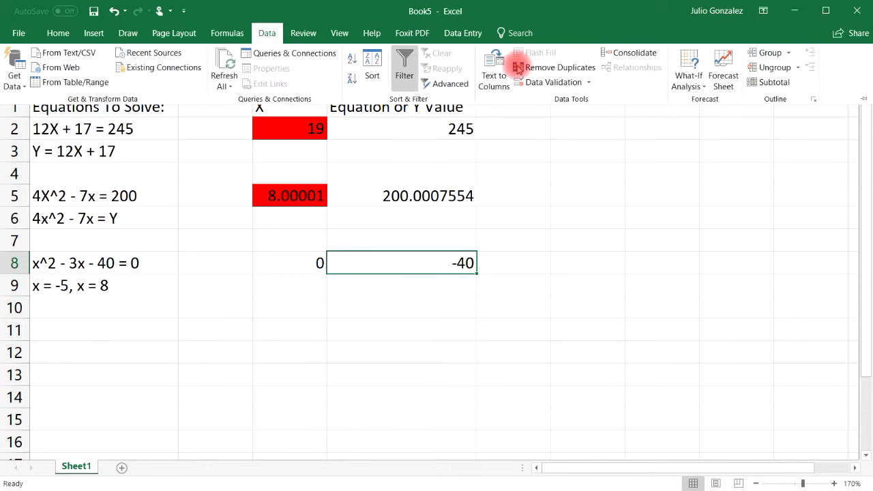
{"action": "left_click", "coordinate": [691, 86]}
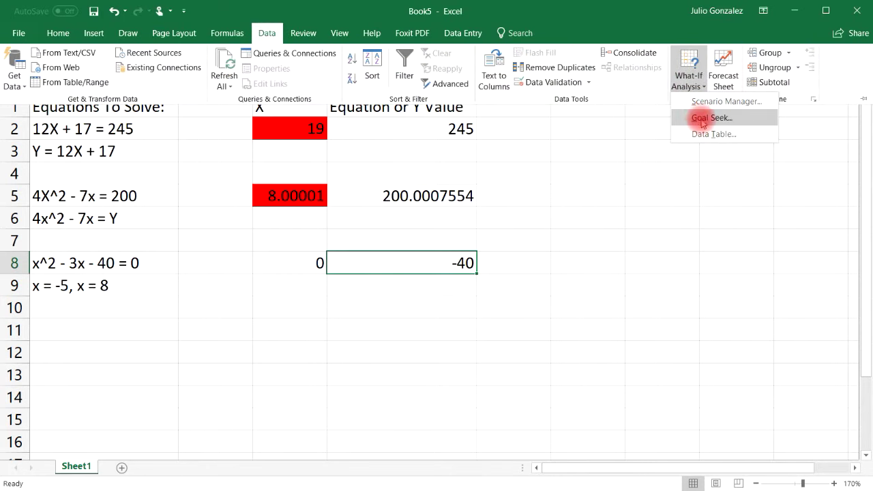
{"action": "left_click", "coordinate": [699, 118]}
{"action": "left_click", "coordinate": [718, 308]}
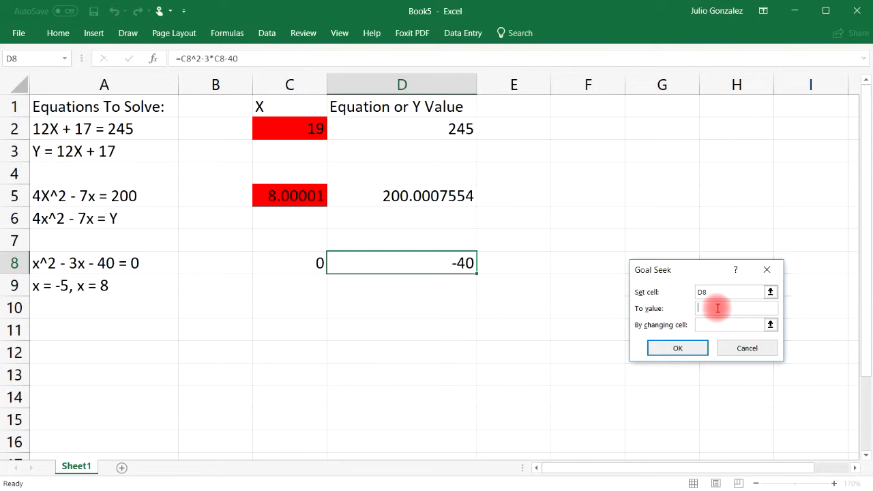
{"action": "type", "text": "0"}
{"action": "left_click", "coordinate": [721, 324]}
{"action": "left_click", "coordinate": [324, 264]}
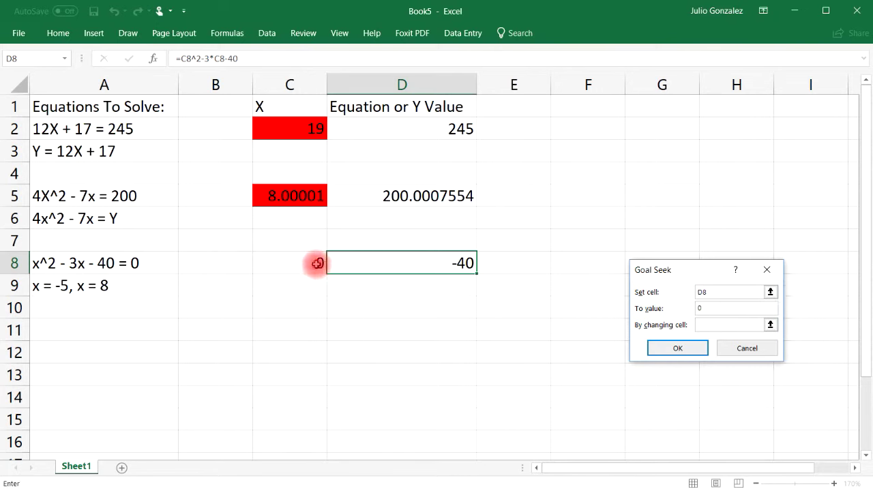
{"action": "left_click", "coordinate": [677, 348]}
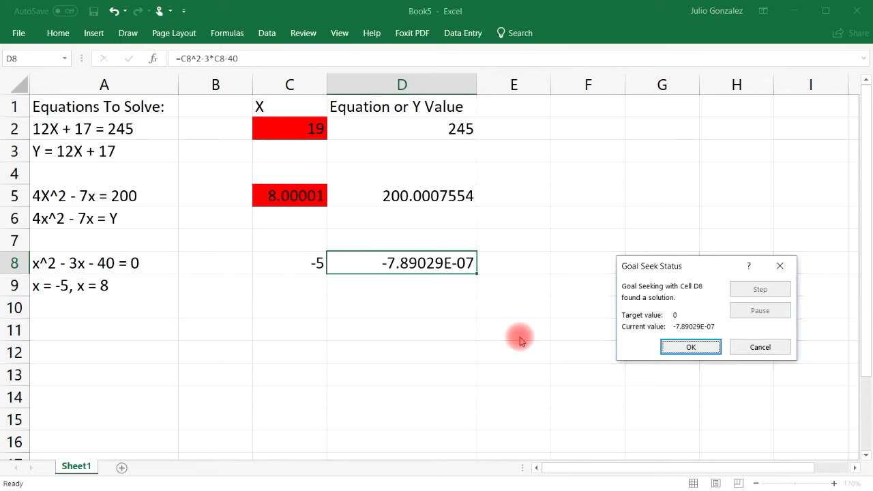
{"action": "left_click", "coordinate": [692, 348]}
Step: Reset the X value in C8 to 0, and replace it with 7 as a starting guess nearer the other solution
{"action": "left_click", "coordinate": [311, 264]}
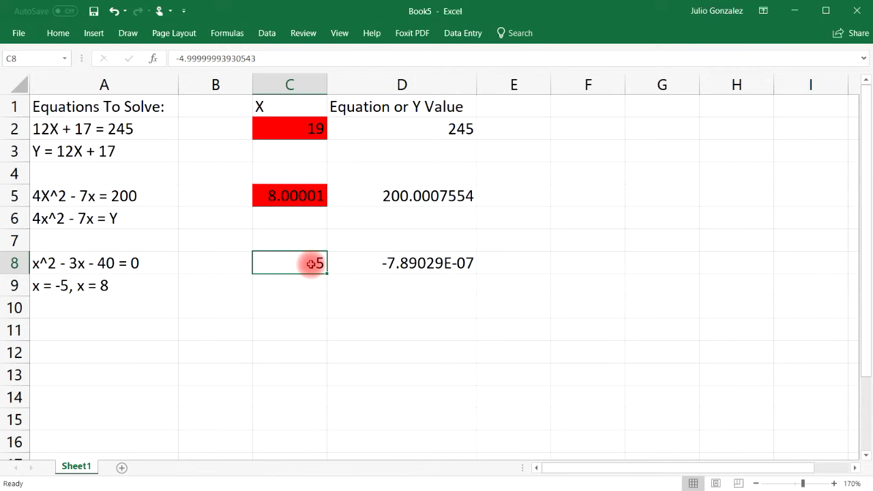
{"action": "type", "text": "0"}
{"action": "left_click", "coordinate": [310, 287]}
{"action": "left_click", "coordinate": [311, 266]}
{"action": "type", "text": "7"}
{"action": "left_click", "coordinate": [306, 284]}
Step: Run Goal Seek again from the starting guess of 7, setting D8 to 0 by changing C8, and accept the solution
{"action": "left_click", "coordinate": [470, 265]}
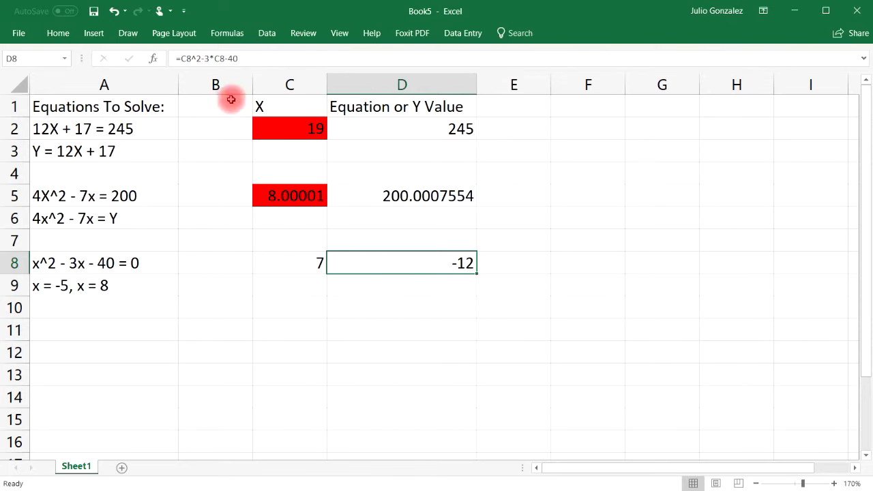
{"action": "left_click", "coordinate": [267, 32]}
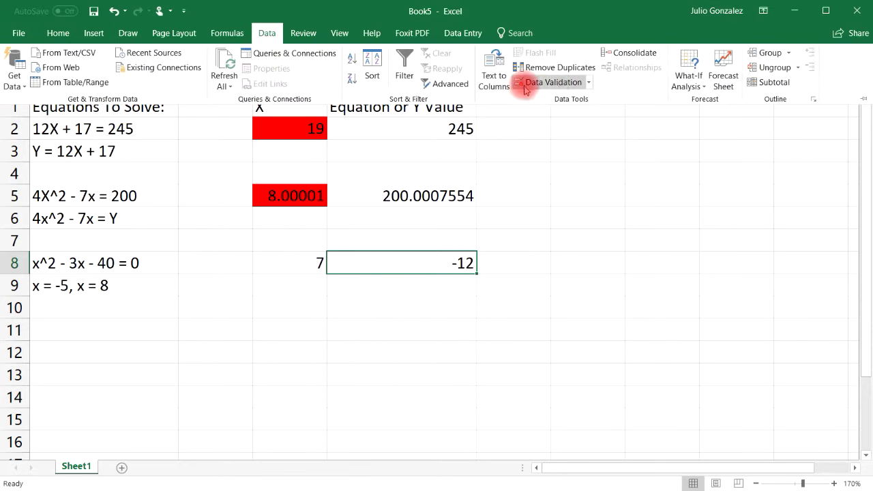
{"action": "left_click", "coordinate": [688, 76]}
{"action": "left_click", "coordinate": [712, 118]}
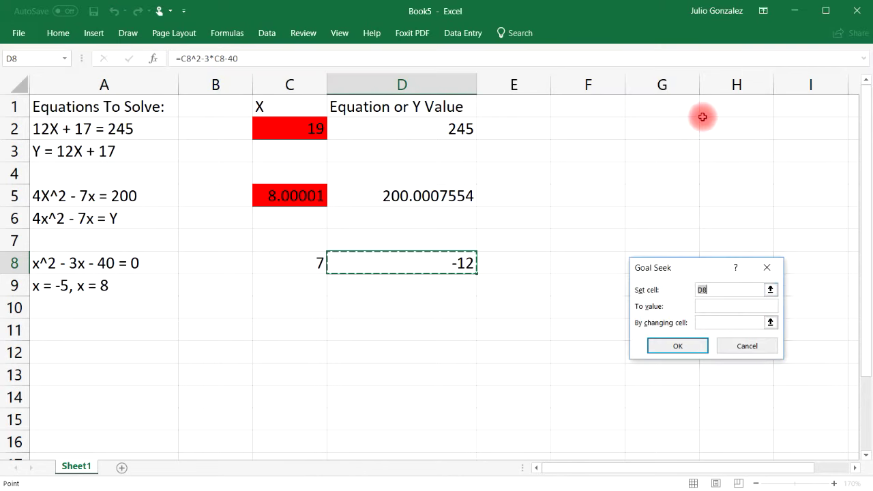
{"action": "left_click", "coordinate": [737, 306]}
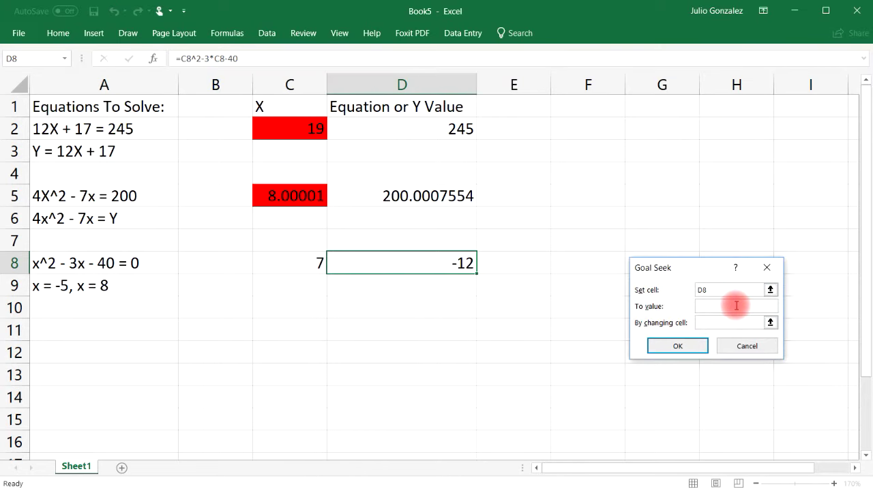
{"action": "type", "text": "0"}
{"action": "left_click", "coordinate": [702, 322]}
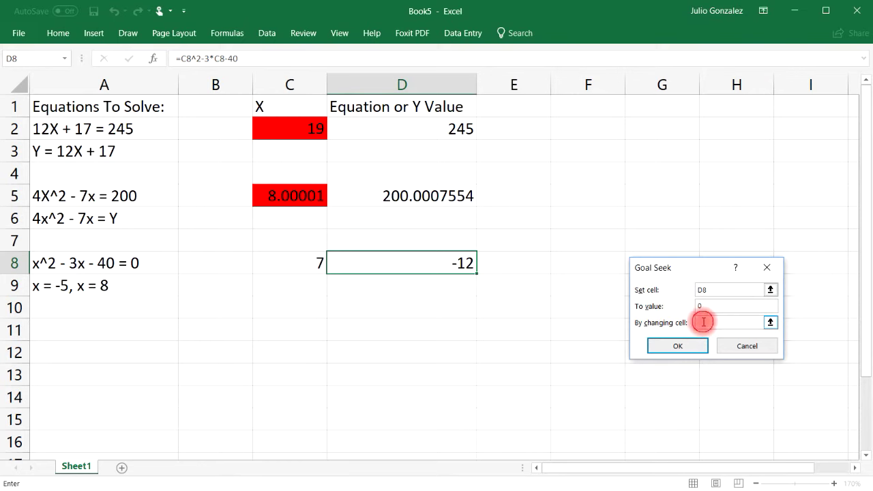
{"action": "left_click", "coordinate": [282, 264]}
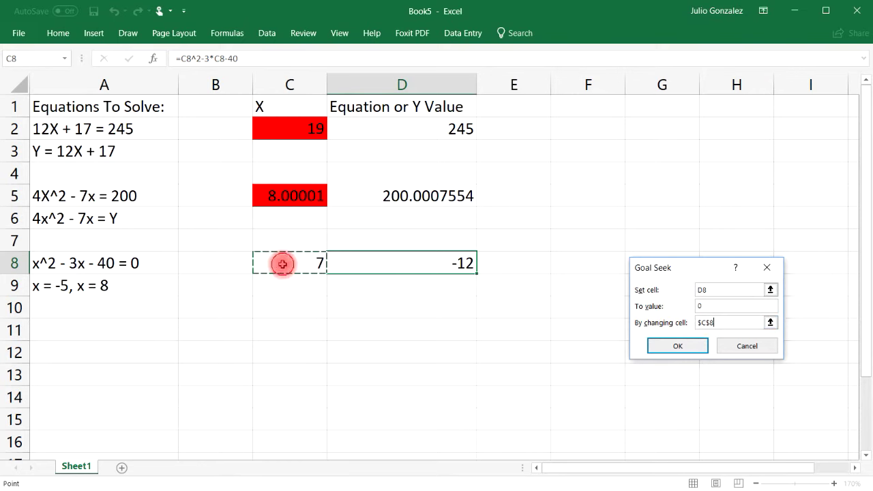
{"action": "left_click", "coordinate": [679, 346]}
{"action": "left_click", "coordinate": [677, 344]}
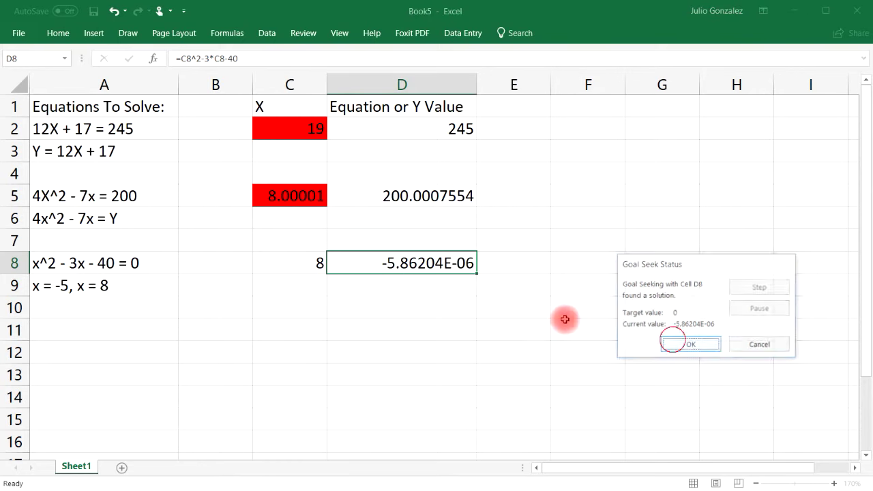
Step: Highlight the solved X value in C8 with a red fill
{"action": "left_click", "coordinate": [310, 263]}
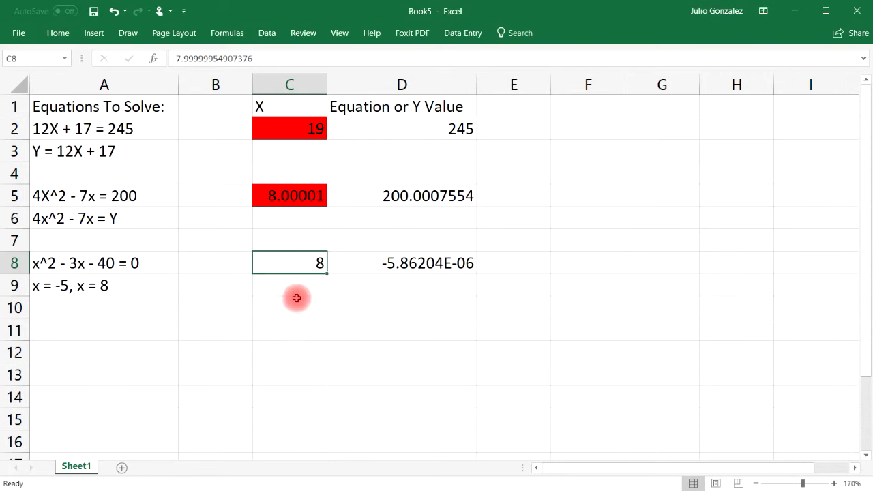
{"action": "left_click", "coordinate": [58, 32]}
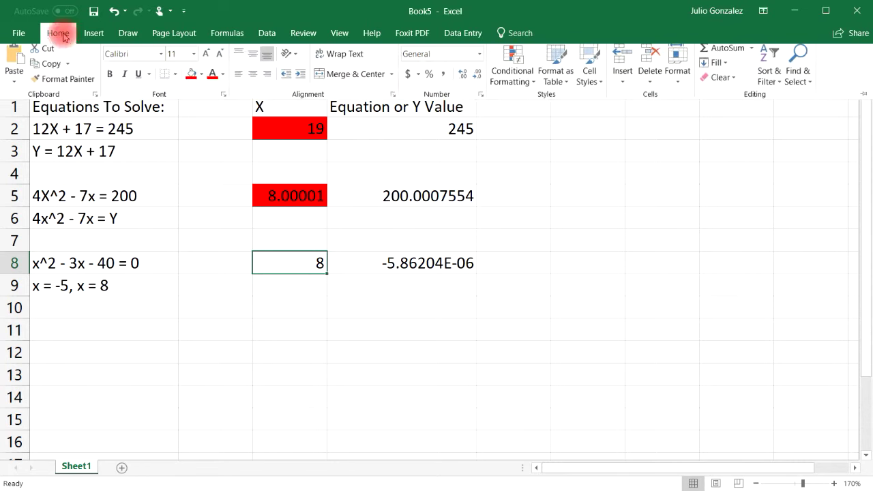
{"action": "left_click", "coordinate": [196, 78]}
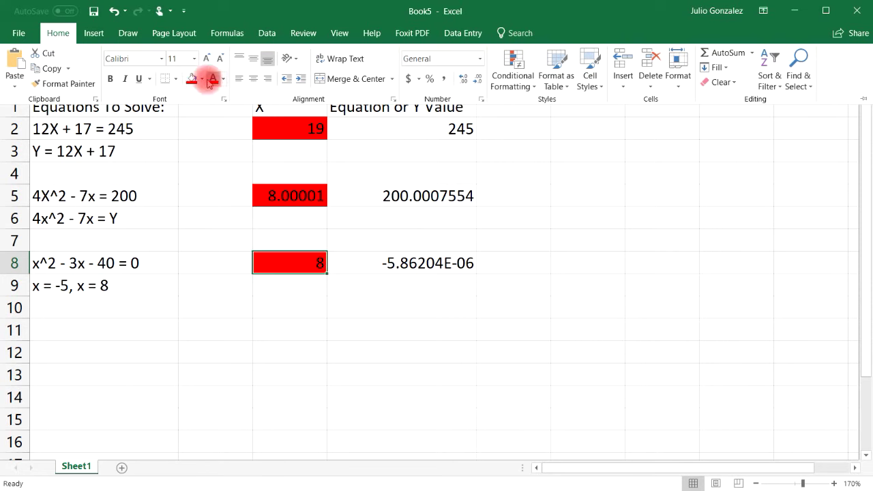
Step: Change the fill of the solved X value in C8 to light blue
{"action": "left_click", "coordinate": [203, 79]}
{"action": "left_click", "coordinate": [257, 181]}
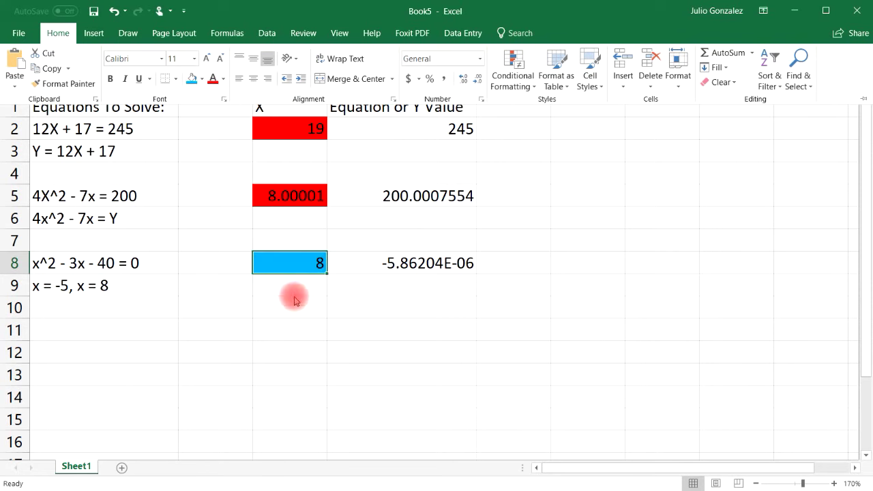
Step: Enter the cubic equation 3X^3+5X^2-9X-9086=0 as text in A11 and widen column A
{"action": "left_click", "coordinate": [111, 331]}
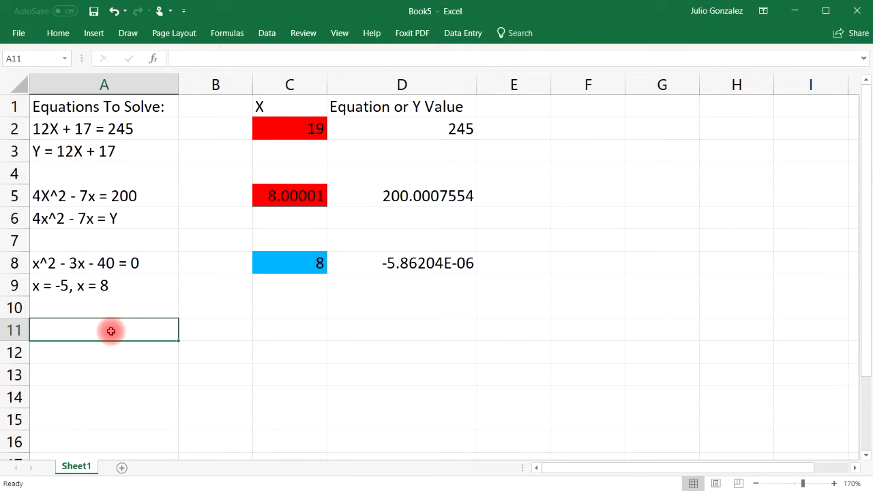
{"action": "type", "text": "3X^"}
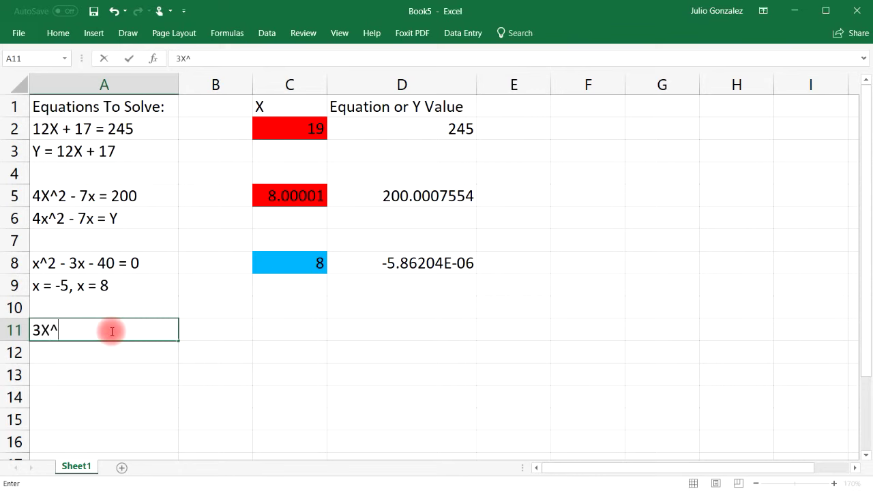
{"action": "type", "text": "3+5x^2"}
{"action": "key", "text": "BackSpace"}
{"action": "key", "text": "BackSpace"}
{"action": "key", "text": "BackSpace"}
{"action": "type", "text": "X^2"}
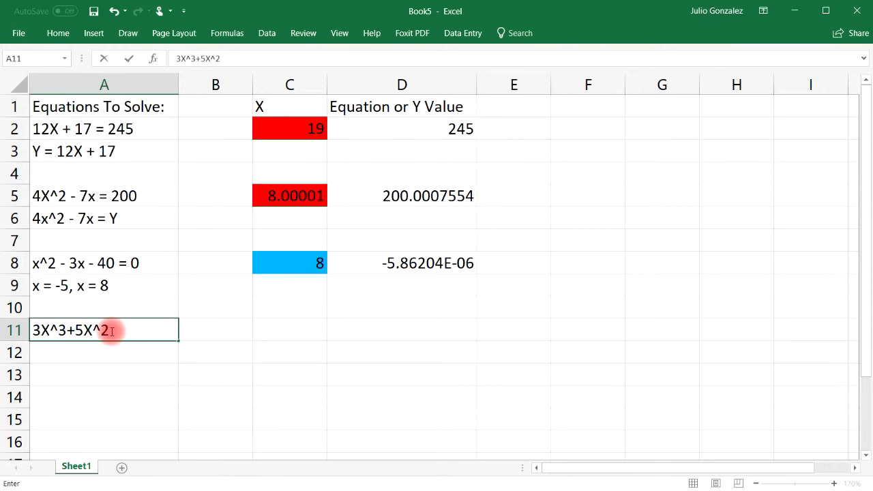
{"action": "type", "text": "-9X-9086"}
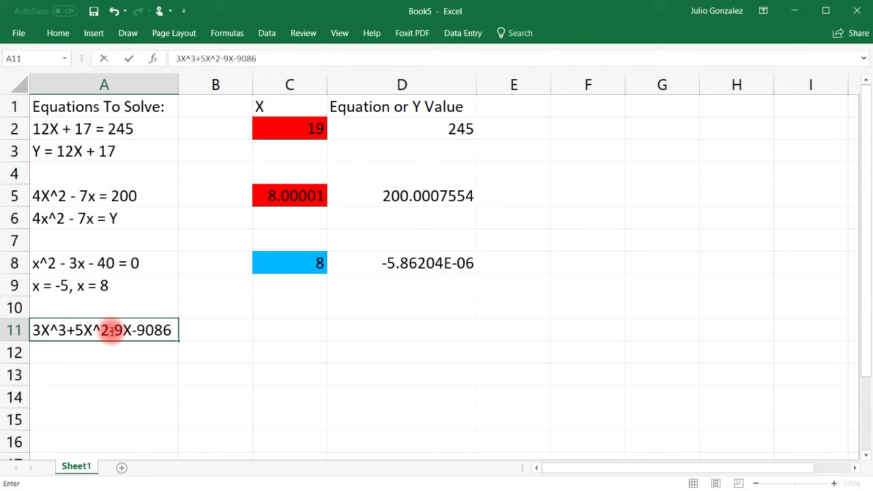
{"action": "type", "text": "=0"}
{"action": "left_click", "coordinate": [214, 334]}
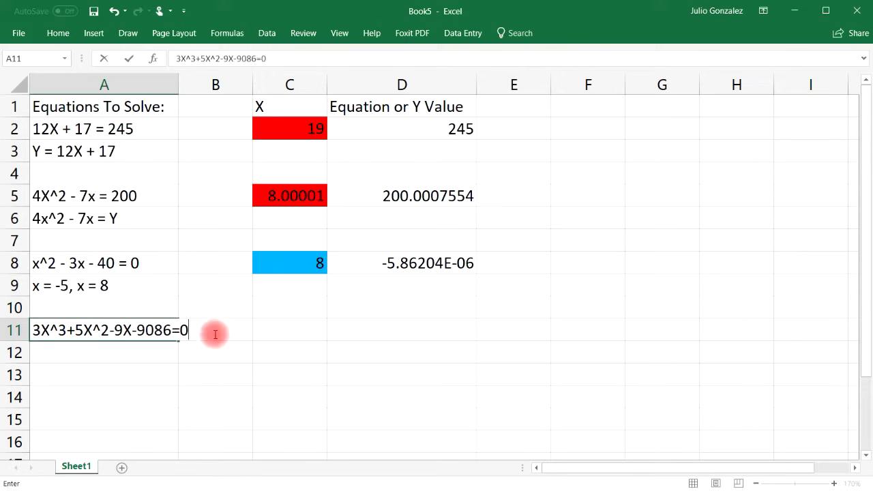
{"action": "left_click", "coordinate": [216, 235]}
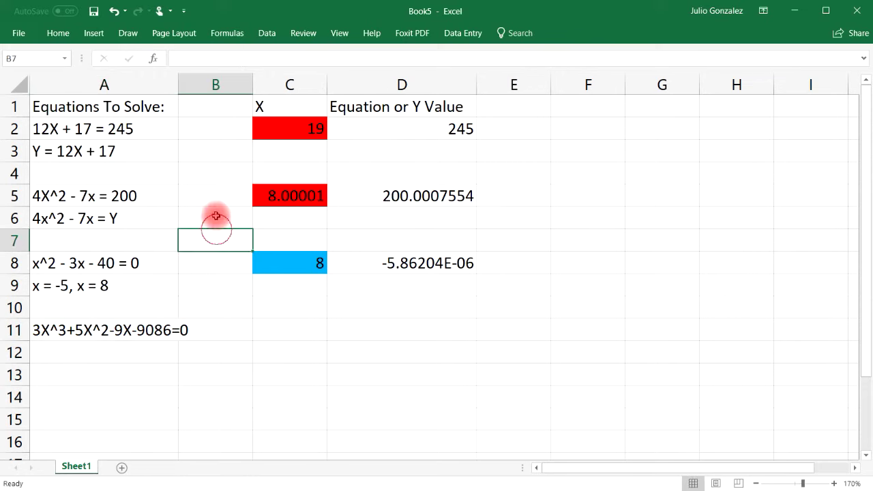
{"action": "left_click_drag", "start_coordinate": [178, 84], "coordinate": [204, 84]}
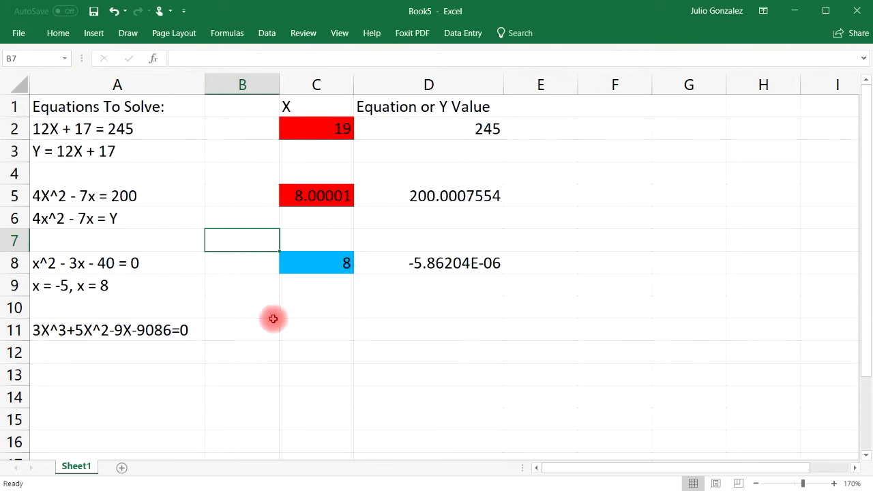
Step: Space out the equation in A11 to read 3X^3 + 5X^2 - 9X - 9086 = 0, and autofit column A to it
{"action": "double_click", "coordinate": [68, 331]}
{"action": "key", "text": "Right"}
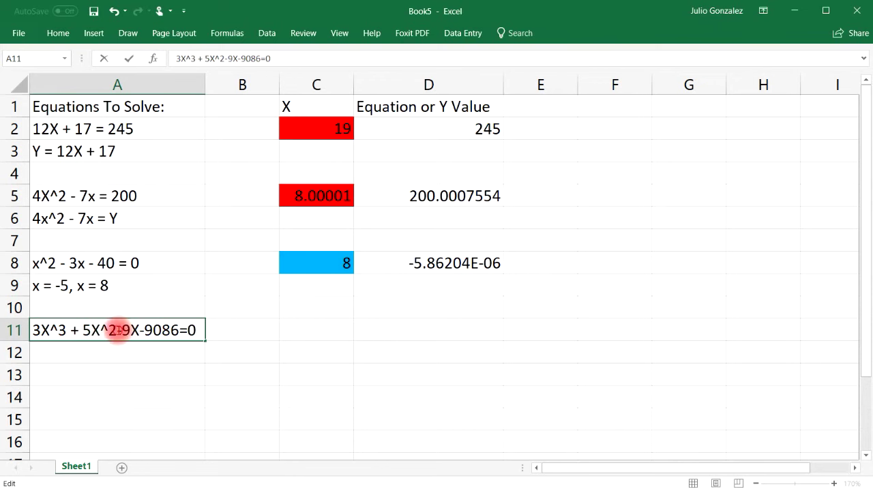
{"action": "left_click", "coordinate": [117, 331]}
{"action": "left_click", "coordinate": [128, 330]}
{"action": "left_click", "coordinate": [148, 330]}
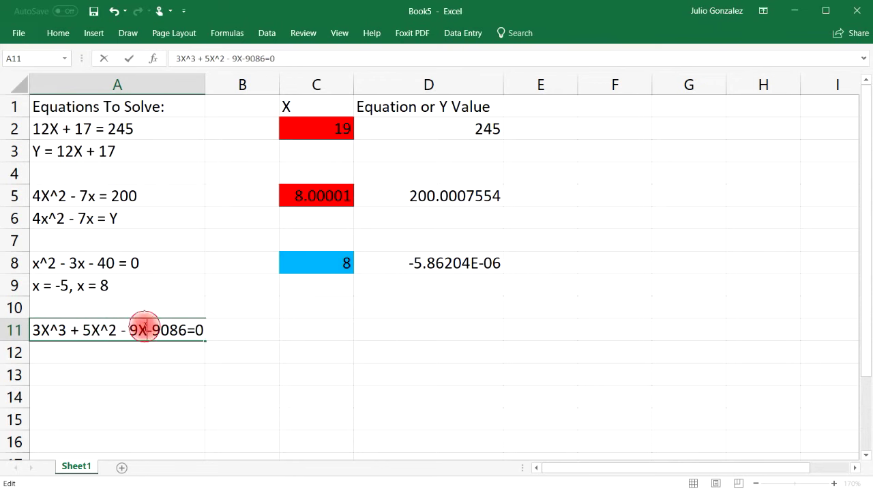
{"action": "left_click", "coordinate": [161, 330]}
{"action": "left_click", "coordinate": [197, 330]}
{"action": "left_click", "coordinate": [206, 330]}
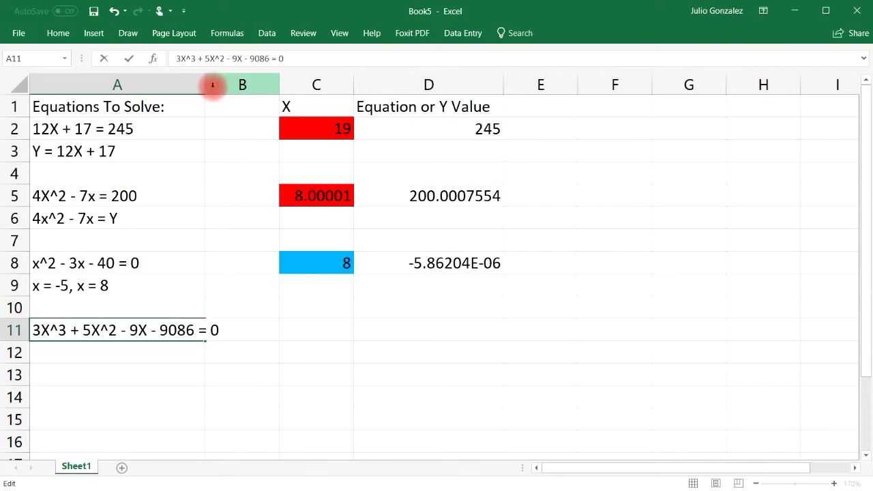
{"action": "left_click", "coordinate": [236, 130]}
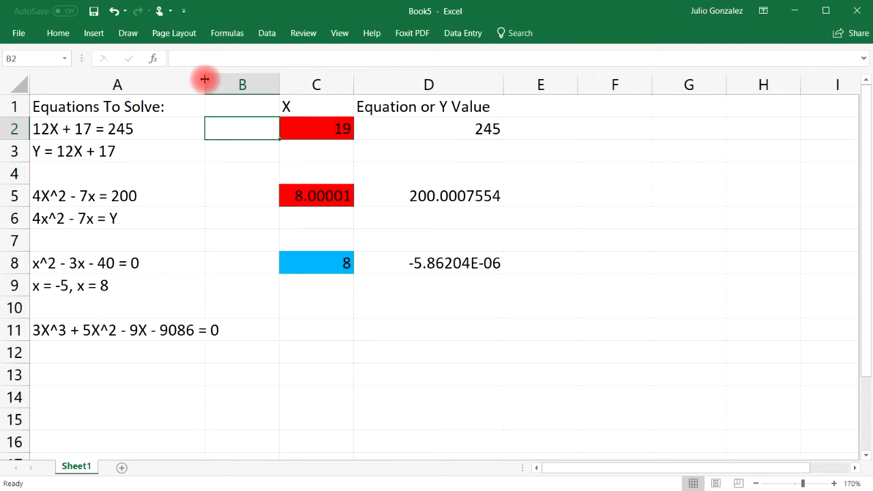
{"action": "double_click", "coordinate": [204, 80]}
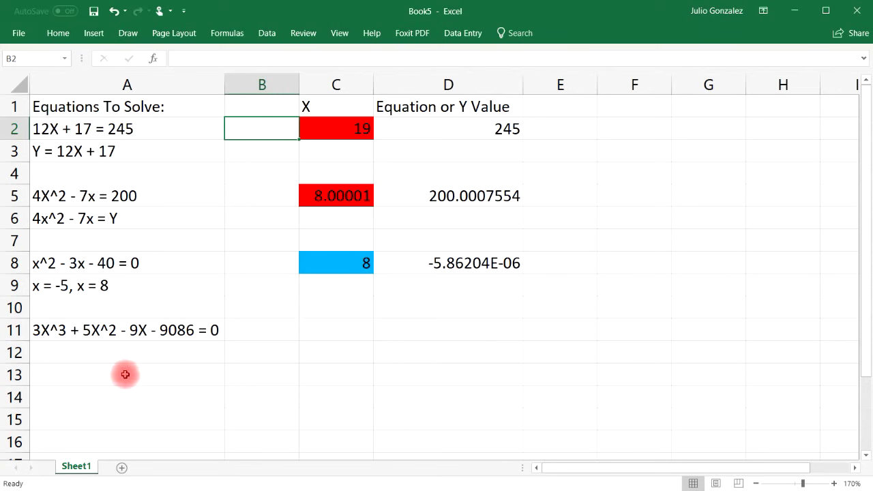
Step: Enter 0 in C11 as the starting X value for the cubic equation
{"action": "left_click", "coordinate": [360, 330]}
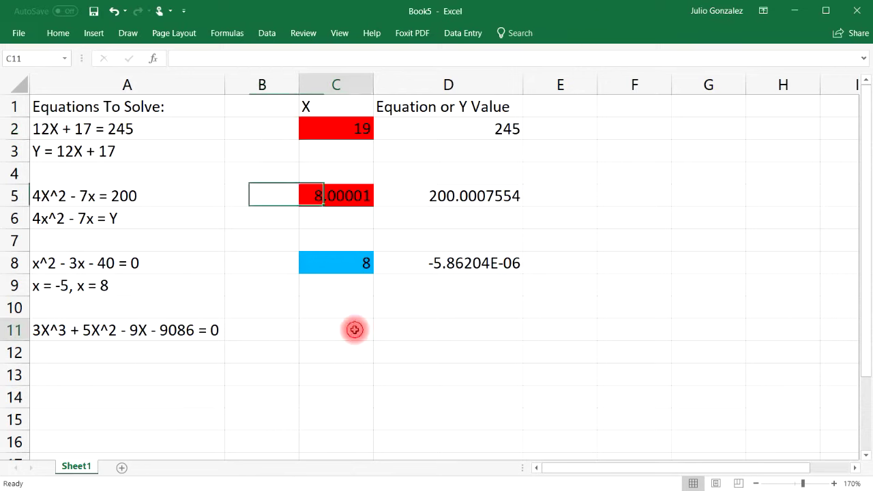
{"action": "type", "text": "0"}
{"action": "left_click", "coordinate": [427, 331]}
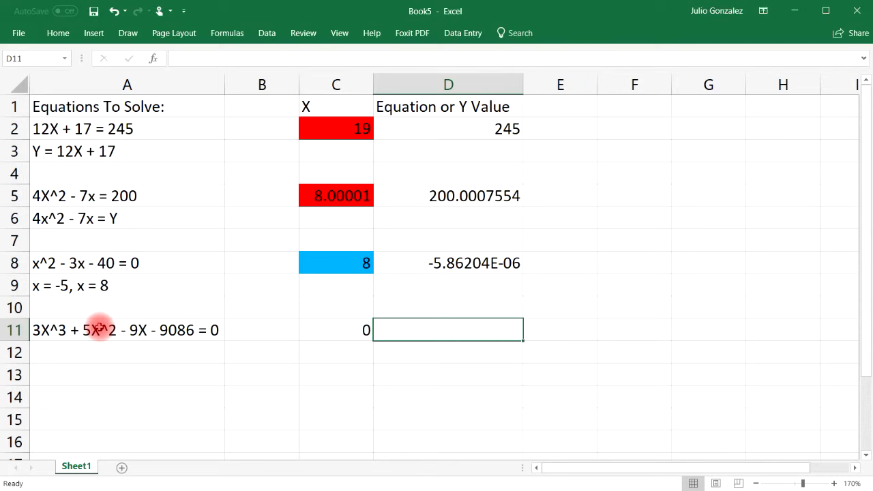
Step: Enter the formula =3*(C11)^3+5*(C11)^2-9*C11-9086 in D11 for the cubic equation
{"action": "double_click", "coordinate": [421, 331]}
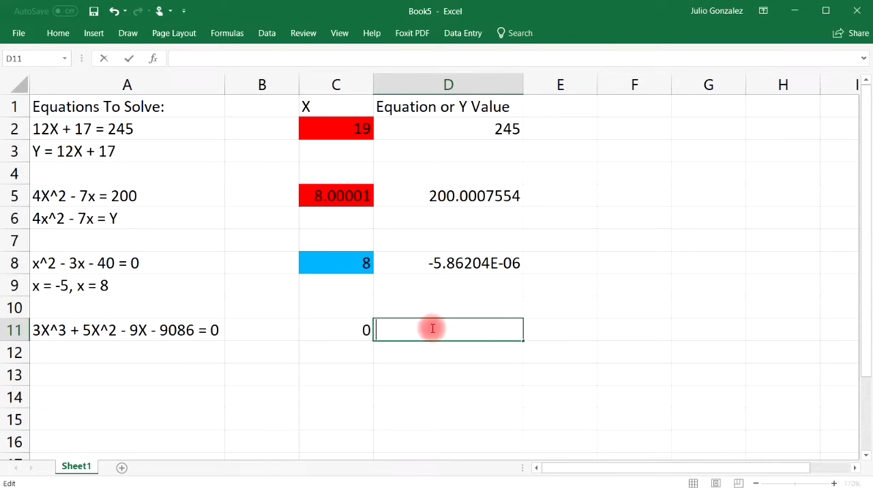
{"action": "type", "text": "=3*(C11)"}
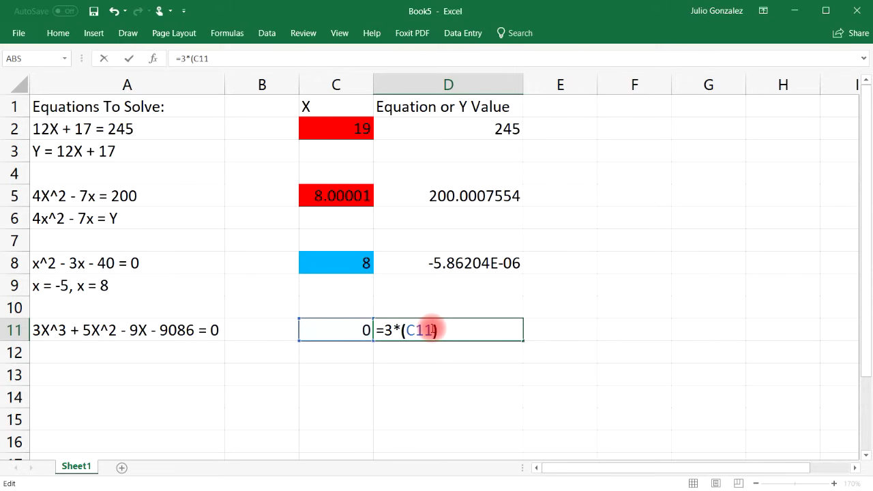
{"action": "type", "text": "^3+5*(C11)"}
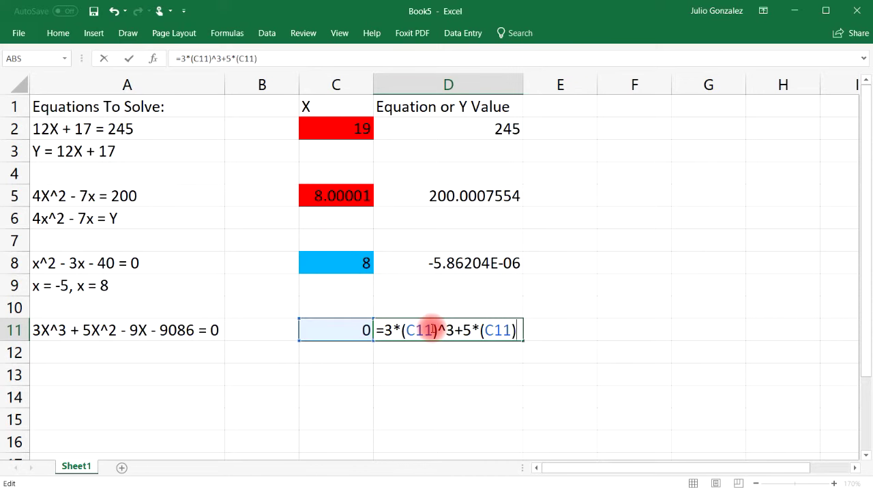
{"action": "type", "text": "^"}
{"action": "type", "text": "2-9*C1"}
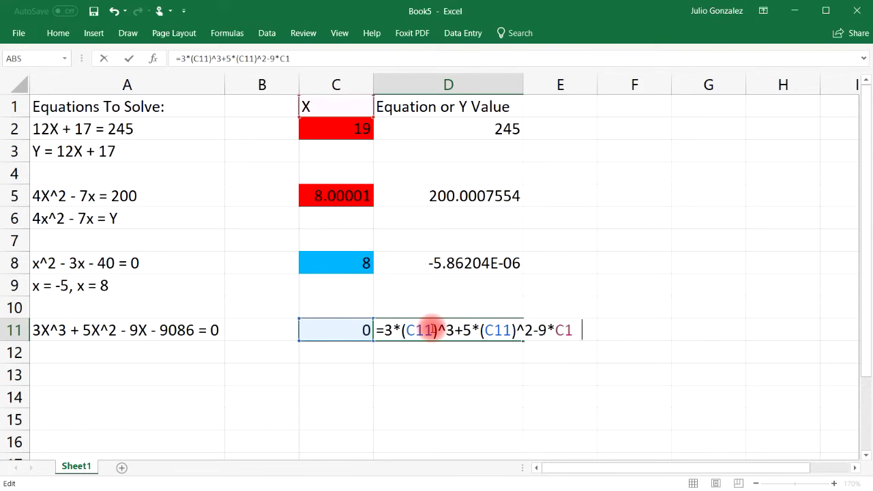
{"action": "type", "text": "1-9086"}
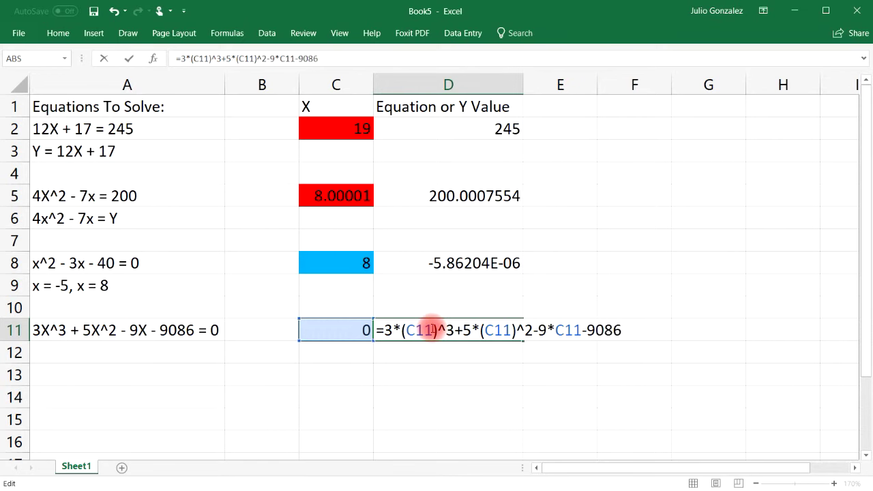
{"action": "key", "text": "Return"}
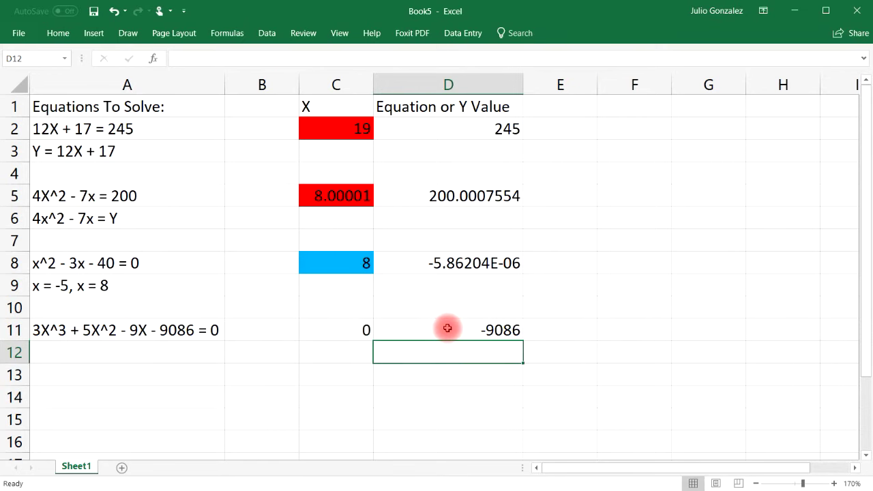
Step: Try to solve the cubic with Goal Seek, setting D11 to 0 by changing C11 from its starting value of 0
{"action": "left_click", "coordinate": [452, 330]}
{"action": "key", "text": "alt+a"}
{"action": "key", "text": "w"}
{"action": "key", "text": "g"}
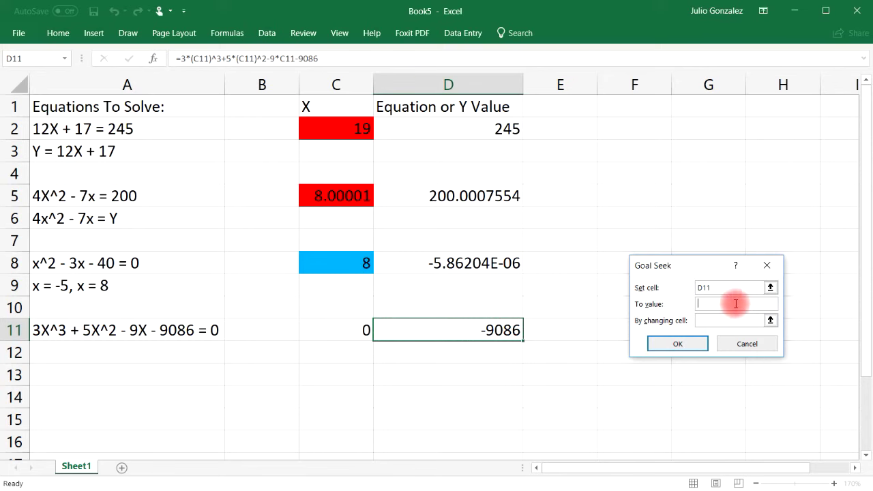
{"action": "type", "text": "-00"}
{"action": "key", "text": "BackSpace"}
{"action": "key", "text": "BackSpace"}
{"action": "key", "text": "BackSpace"}
{"action": "type", "text": "0"}
{"action": "left_click", "coordinate": [726, 325]}
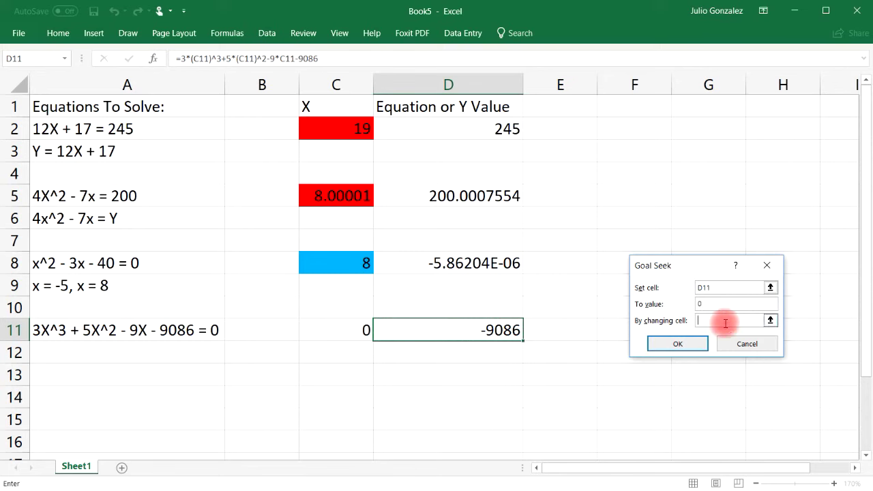
{"action": "left_click", "coordinate": [337, 330]}
{"action": "left_click", "coordinate": [677, 344]}
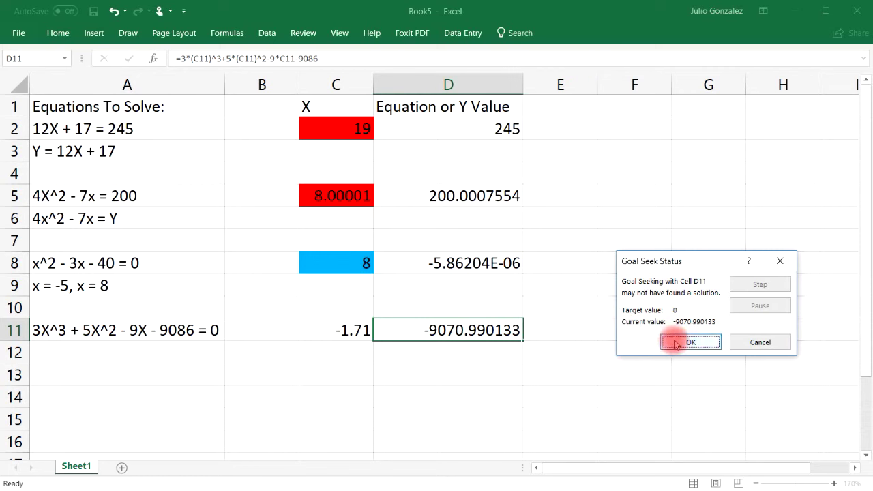
Step: Reset the X value in C11 to 0, and replace it with 10 as a new starting guess
{"action": "left_click", "coordinate": [368, 331]}
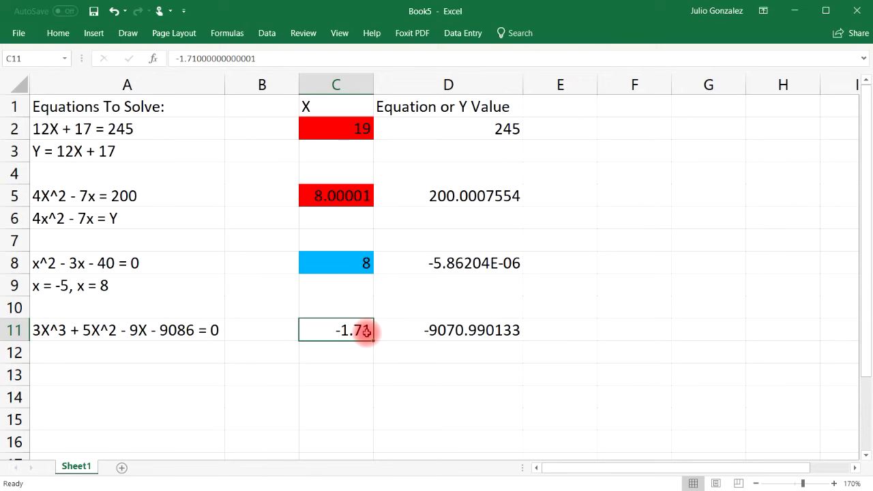
{"action": "type", "text": "0"}
{"action": "left_click", "coordinate": [446, 355]}
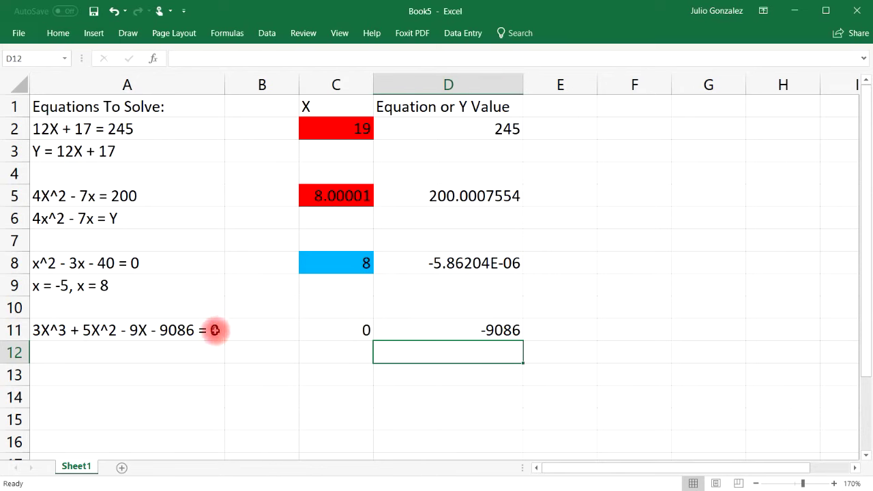
{"action": "left_click", "coordinate": [360, 325]}
{"action": "type", "text": "10"}
{"action": "key", "text": "Return"}
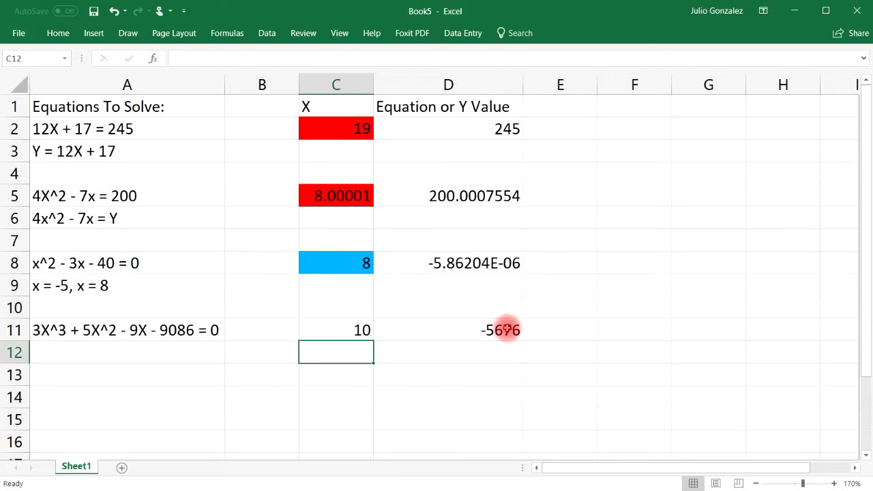
Step: Test 20 as the X value in C11, and set it back to 10
{"action": "left_click", "coordinate": [353, 329]}
{"action": "type", "text": "20"}
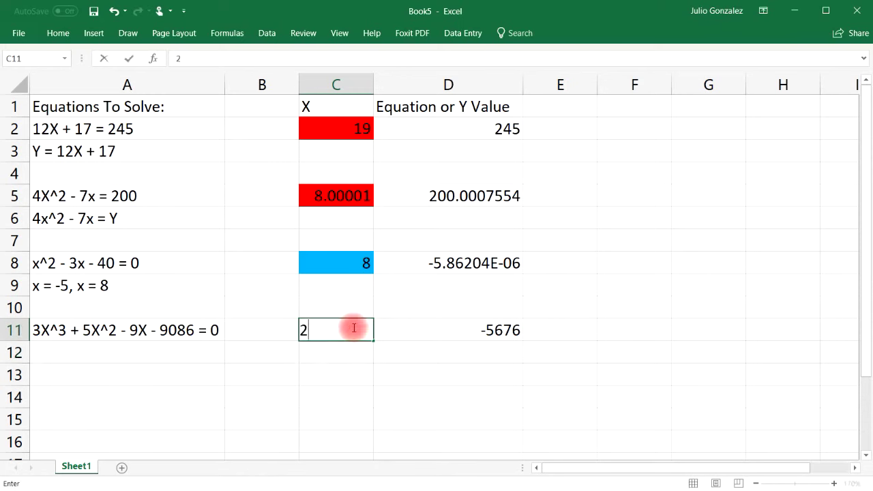
{"action": "left_click", "coordinate": [463, 355]}
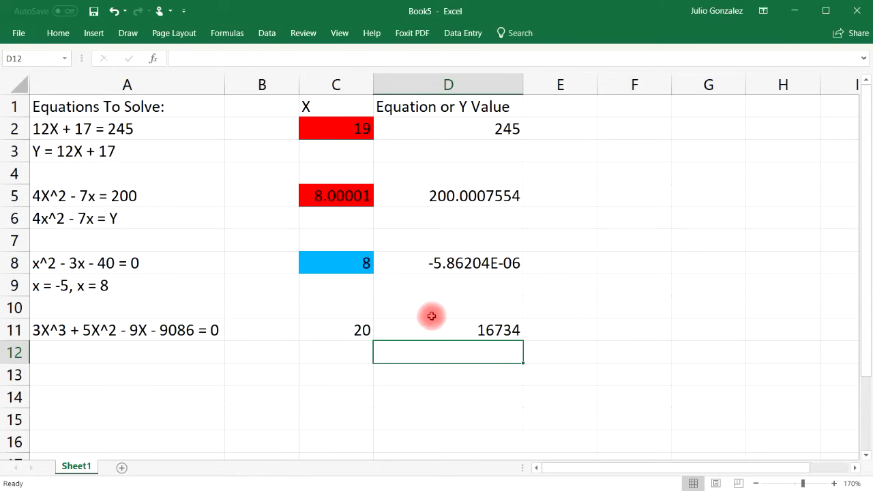
{"action": "left_click", "coordinate": [349, 332]}
{"action": "type", "text": "10"}
{"action": "left_click", "coordinate": [446, 351]}
Step: Solve the cubic with Goal Seek, setting D11 to 0 by changing C11, and check the solved X value
{"action": "left_click", "coordinate": [486, 330]}
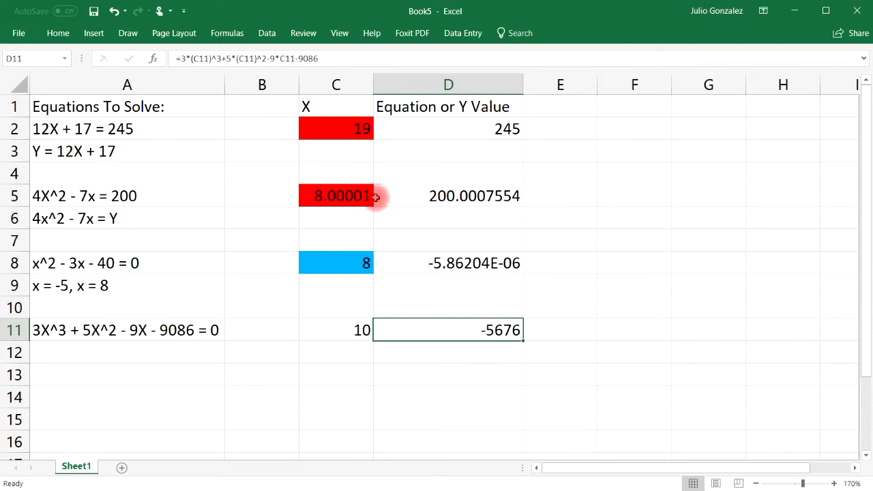
{"action": "left_click", "coordinate": [267, 33]}
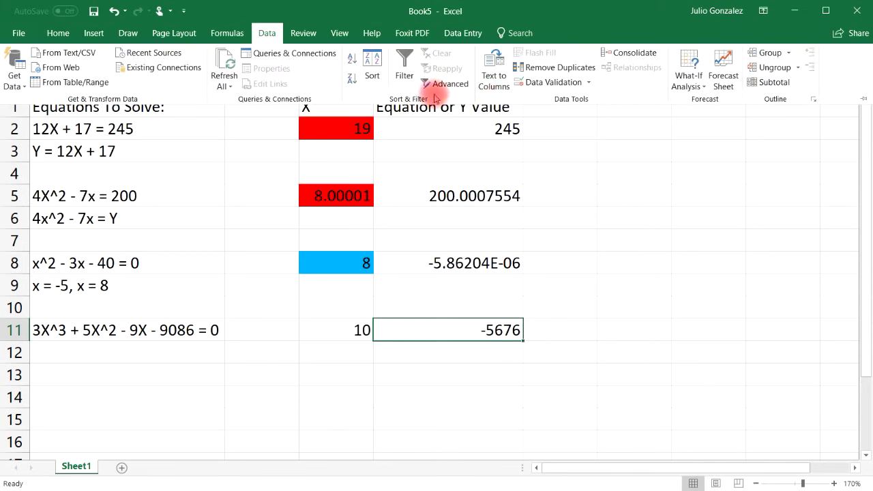
{"action": "left_click", "coordinate": [688, 80]}
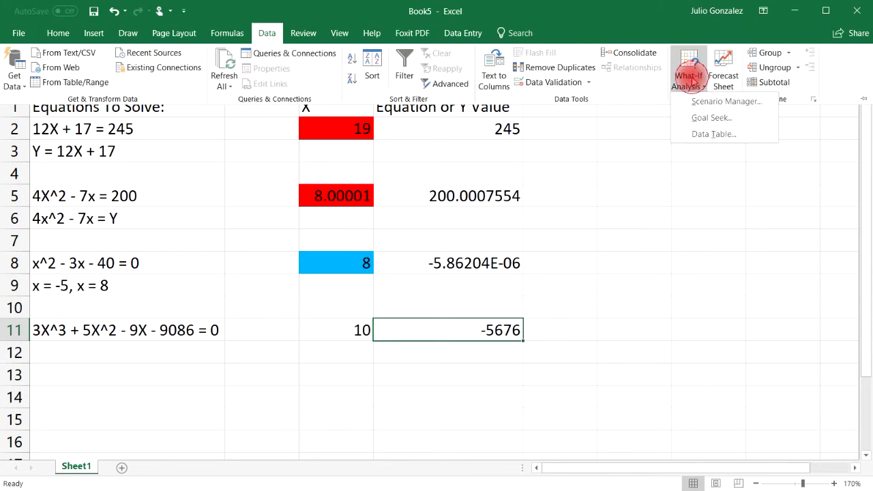
{"action": "left_click", "coordinate": [710, 118]}
{"action": "left_click", "coordinate": [723, 300]}
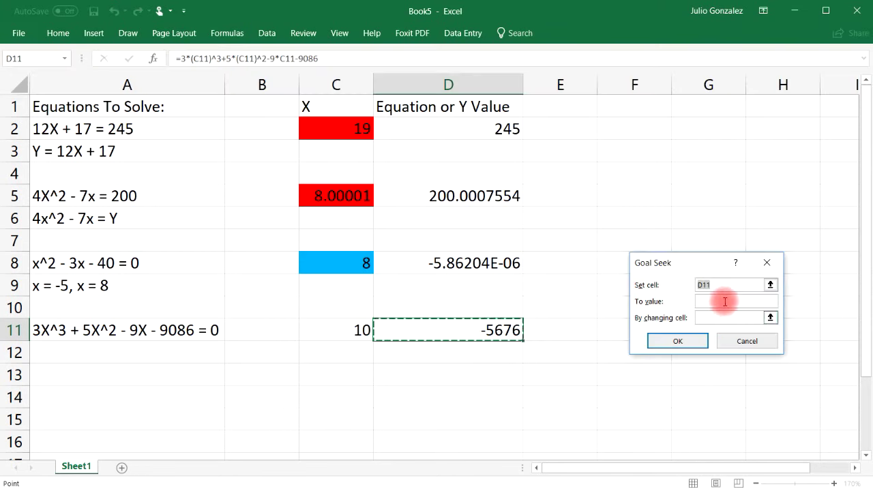
{"action": "left_click", "coordinate": [719, 317]}
{"action": "left_click", "coordinate": [348, 330]}
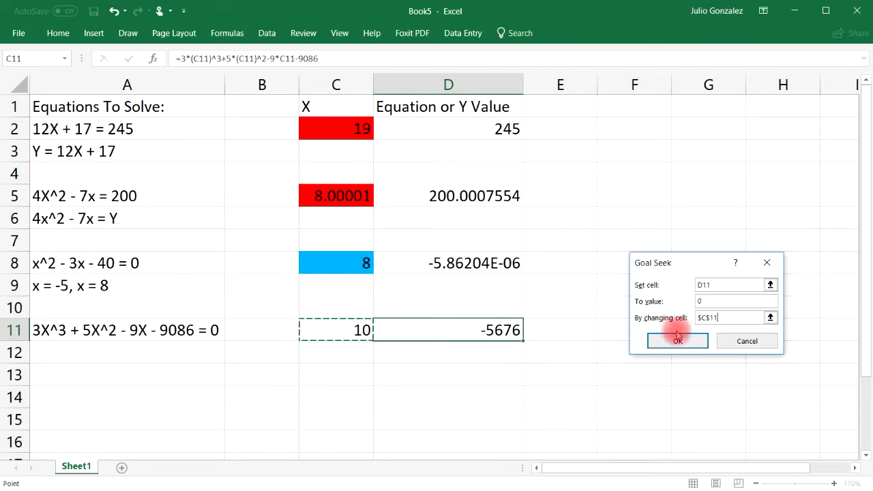
{"action": "left_click", "coordinate": [678, 340]}
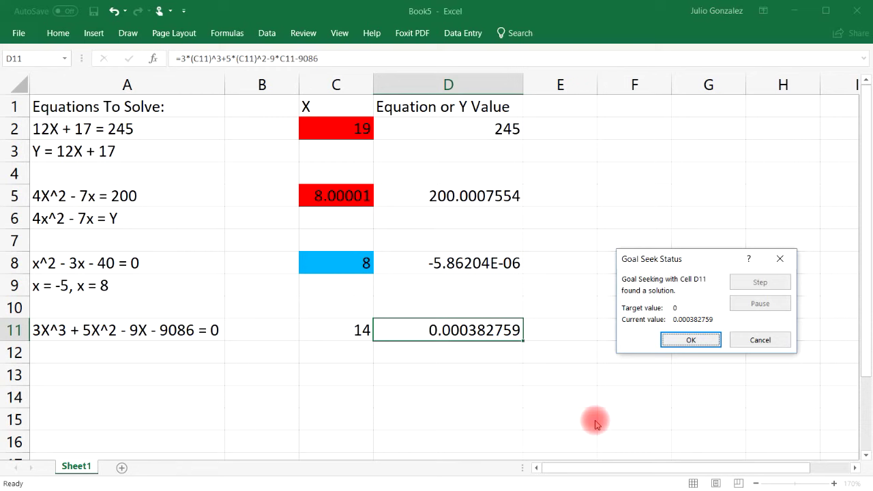
{"action": "left_click", "coordinate": [670, 340]}
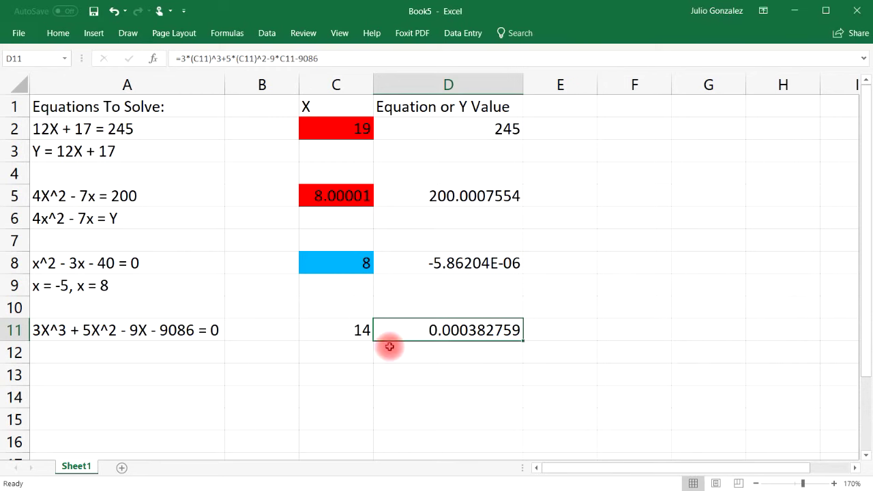
{"action": "left_click", "coordinate": [359, 330]}
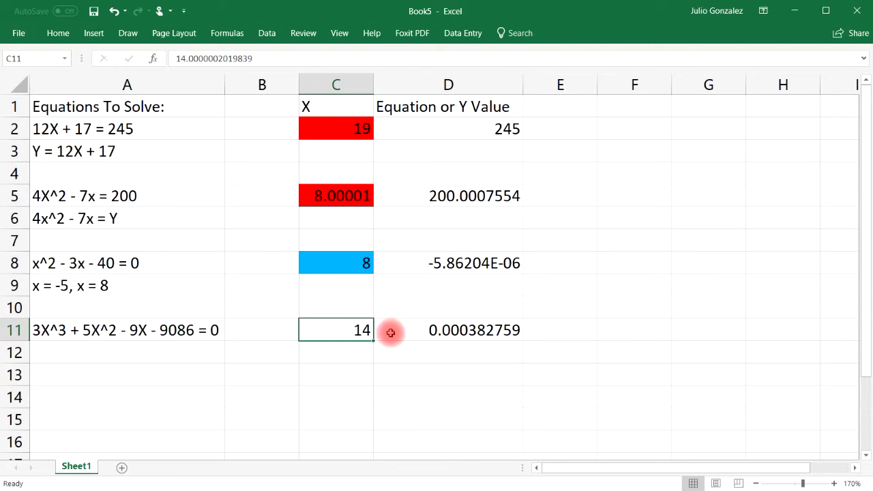
Step: Enter the equation 2X^4 - 28X^3 - 96X^2 - 146X + 748 = 0 in A13 and widen column A to fit it
{"action": "left_click", "coordinate": [132, 376]}
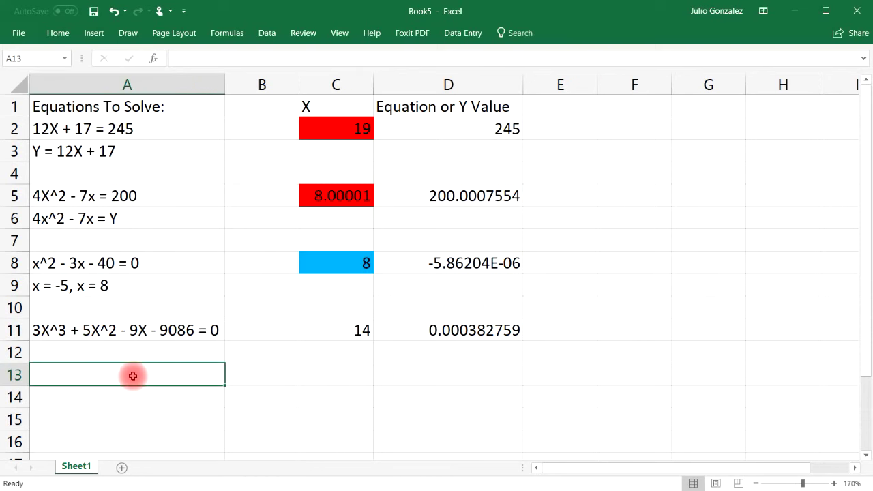
{"action": "type", "text": "2"}
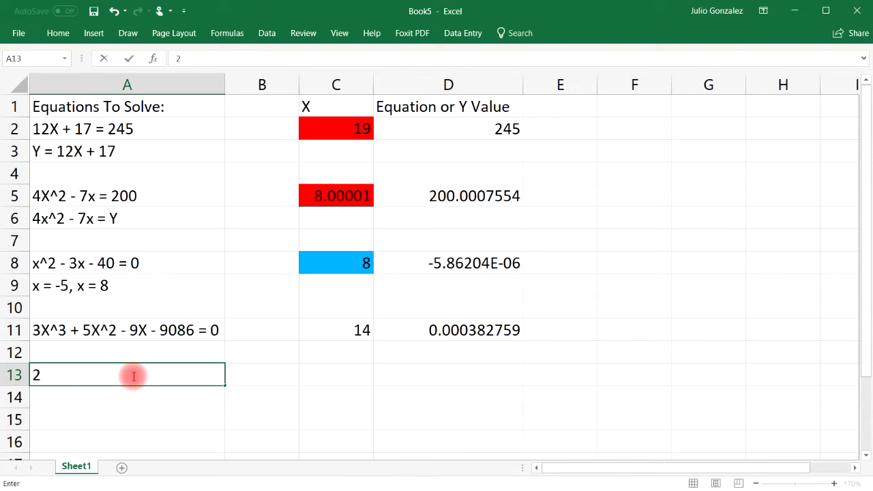
{"action": "type", "text": "X^4 - 28X^3 - 9"}
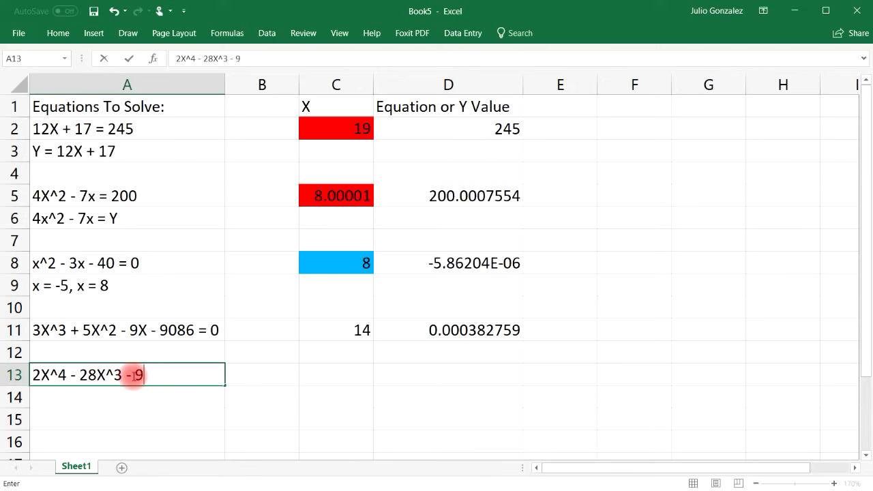
{"action": "type", "text": "6X^2 - 146X"}
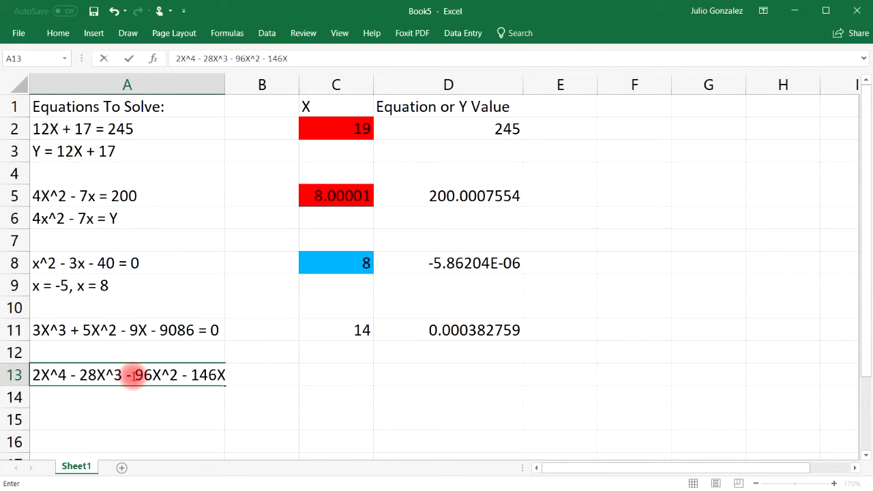
{"action": "type", "text": " + 748 = 0"}
{"action": "key", "text": "Return"}
{"action": "double_click", "coordinate": [225, 85]}
Step: Enter 12 as the X value in C13 for the fourth-degree equation, and replace it with 0
{"action": "left_click", "coordinate": [416, 379]}
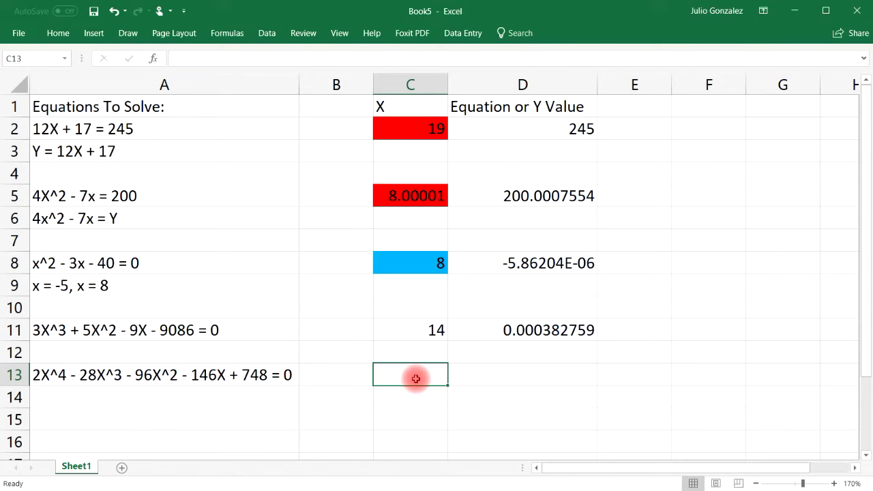
{"action": "type", "text": "12"}
{"action": "left_click", "coordinate": [558, 373]}
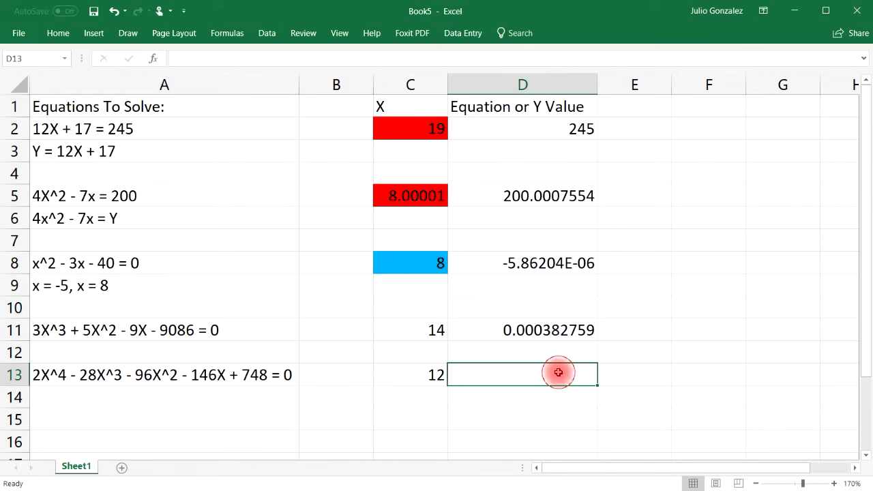
{"action": "left_click", "coordinate": [432, 374]}
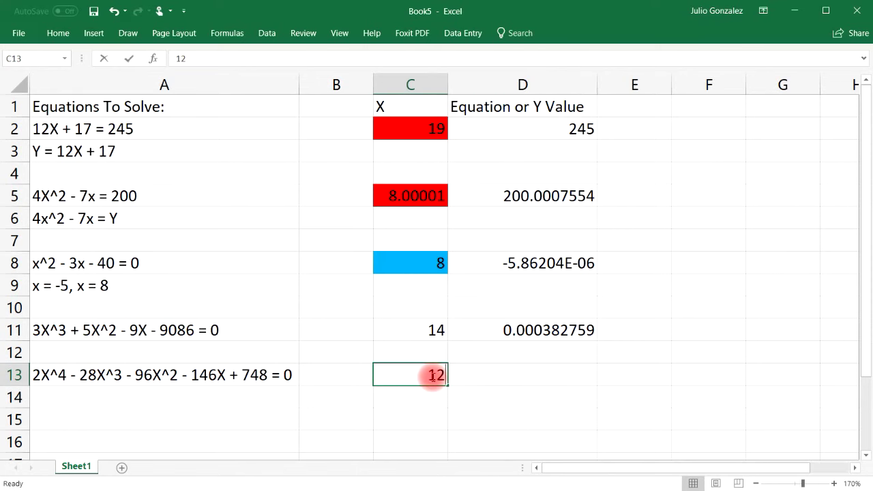
{"action": "type", "text": "0"}
Step: Enter the formula =2*(C13)^4-28*(C13)^3-96*(C13)^2-146*C13+748 in D13 for the fourth-degree equation
{"action": "left_click", "coordinate": [493, 375]}
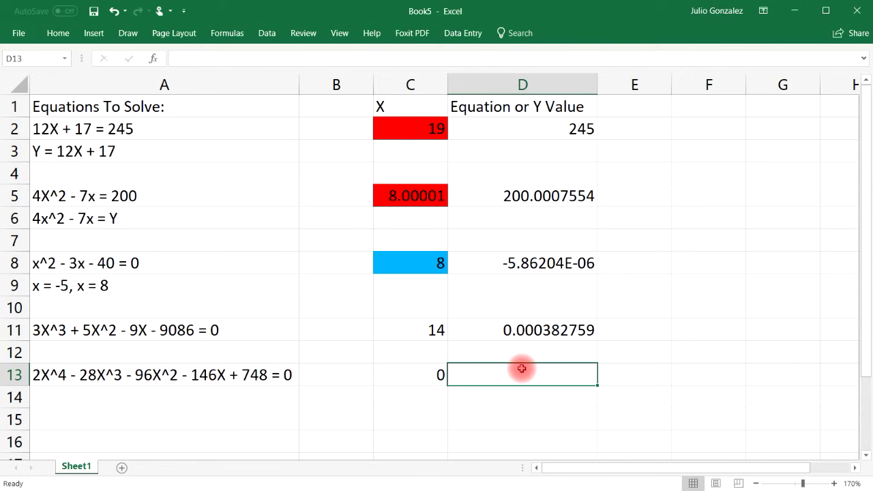
{"action": "type", "text": "=2"}
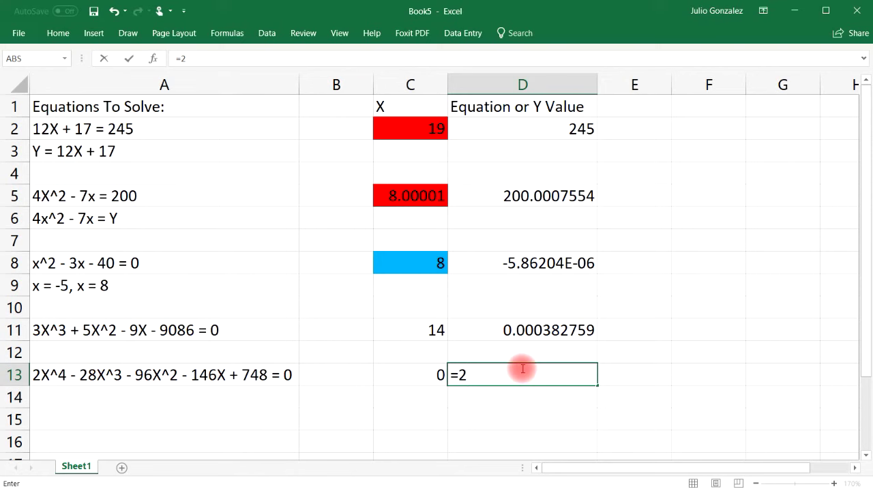
{"action": "type", "text": "*(C13)^4"}
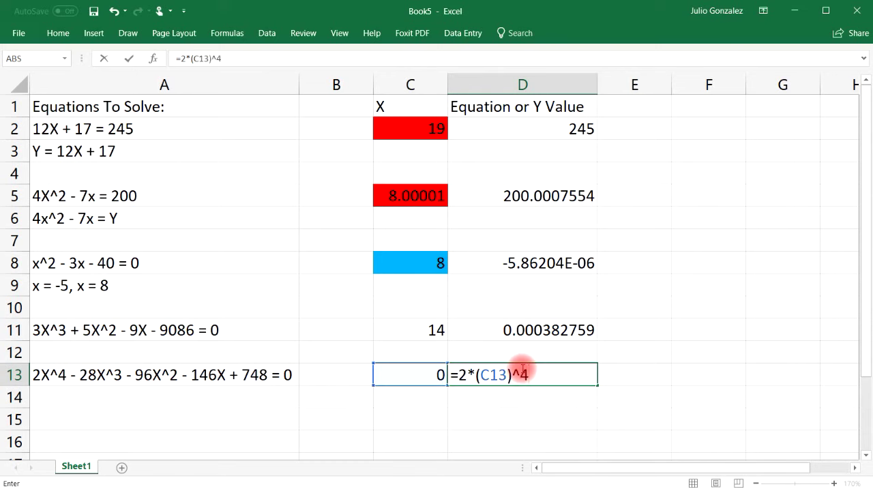
{"action": "type", "text": "-28*(C13)^3"}
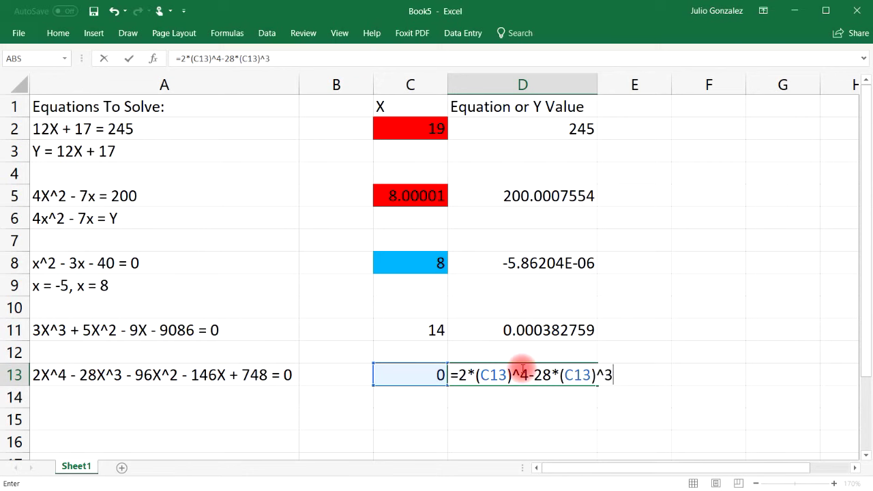
{"action": "type", "text": "-96"}
{"action": "type", "text": "*("}
{"action": "type", "text": "C13"}
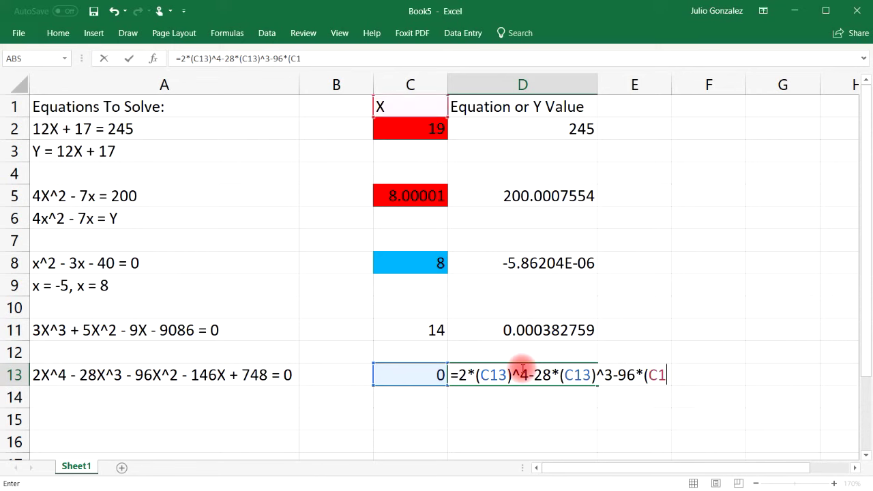
{"action": "type", "text": ")^"}
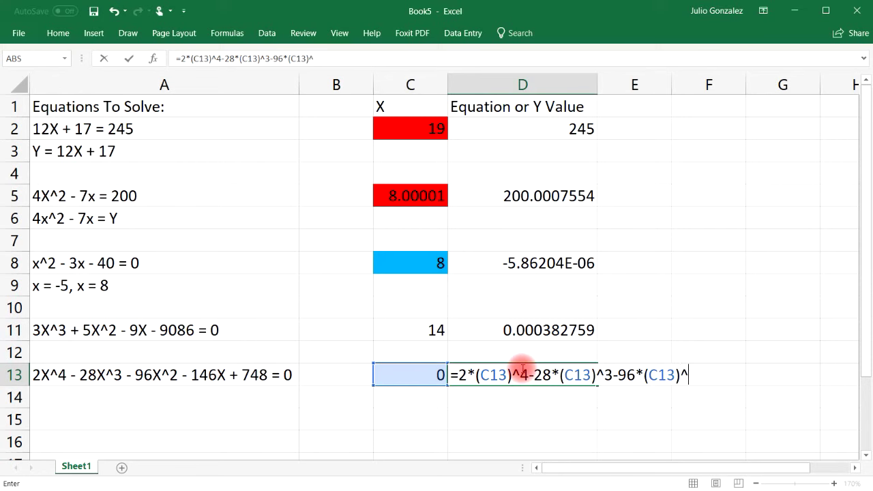
{"action": "type", "text": "2-146*C"}
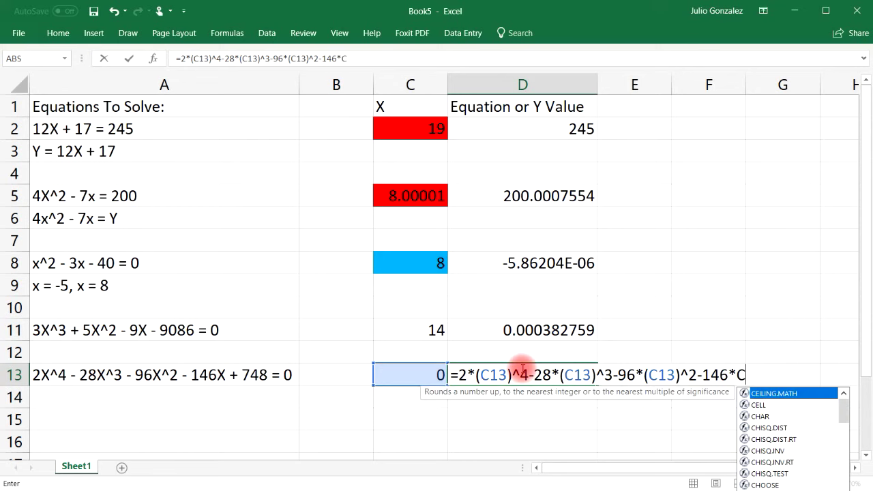
{"action": "type", "text": "13+748"}
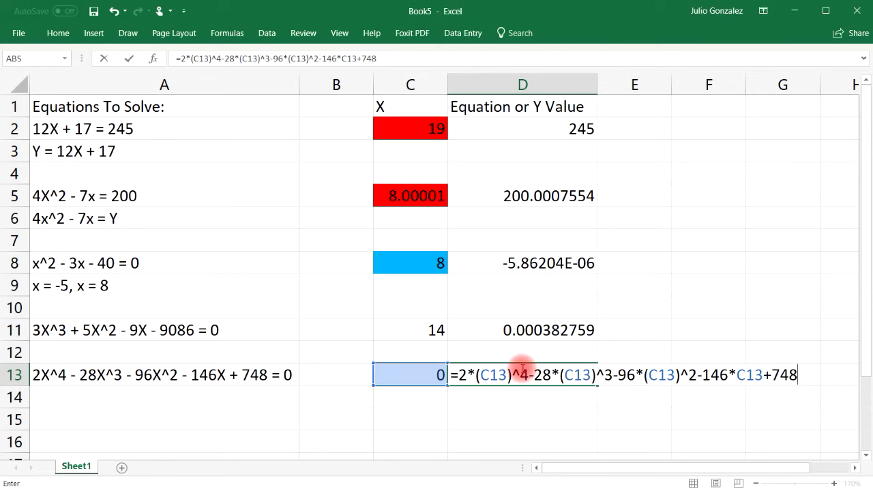
{"action": "key", "text": "Return"}
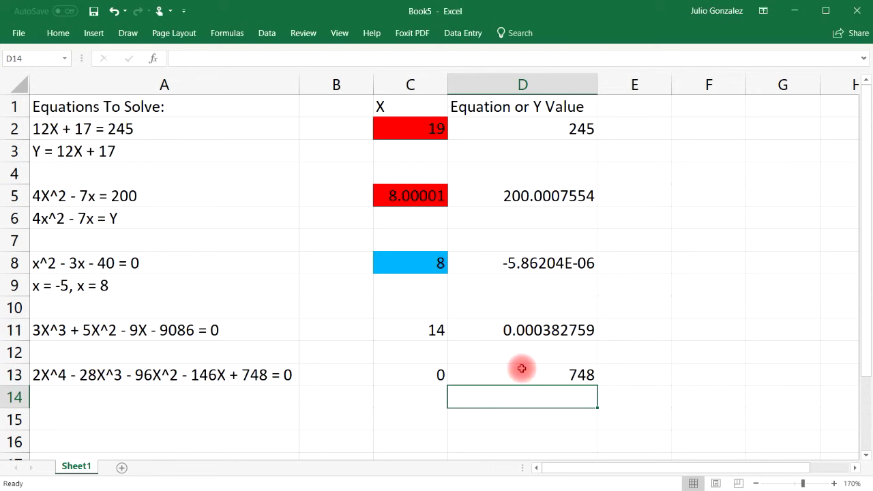
Step: Test 1, 2, 3, 4 and 5 as the X value in C13 to compare the equation's values
{"action": "left_click", "coordinate": [435, 374]}
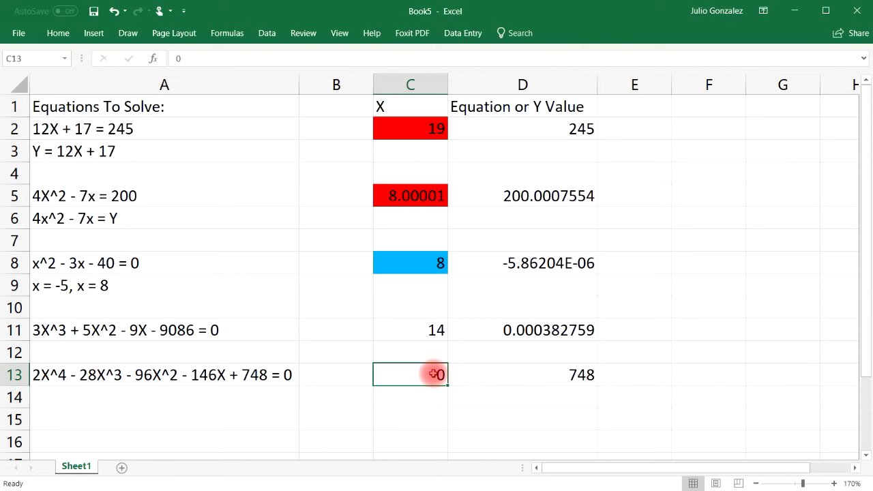
{"action": "type", "text": "1"}
{"action": "key", "text": "Return"}
{"action": "left_click", "coordinate": [424, 372]}
{"action": "type", "text": "2"}
{"action": "key", "text": "Return"}
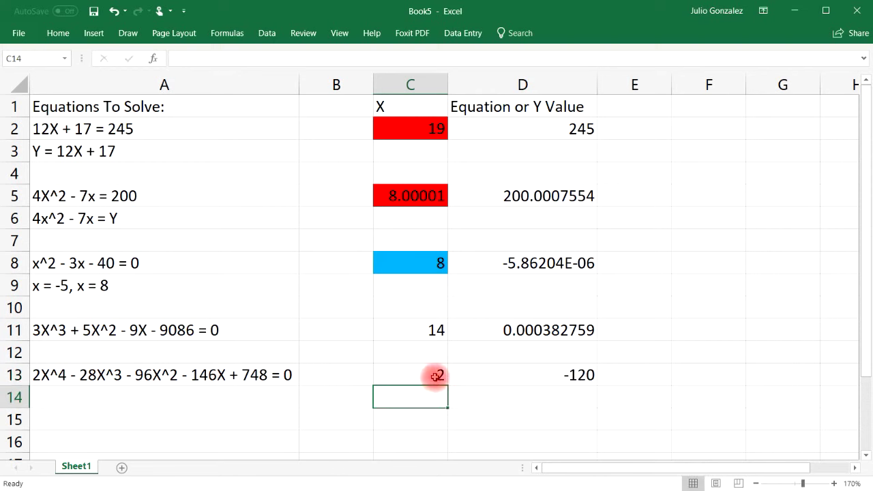
{"action": "left_click", "coordinate": [436, 376]}
{"action": "type", "text": "3"}
{"action": "key", "text": "Return"}
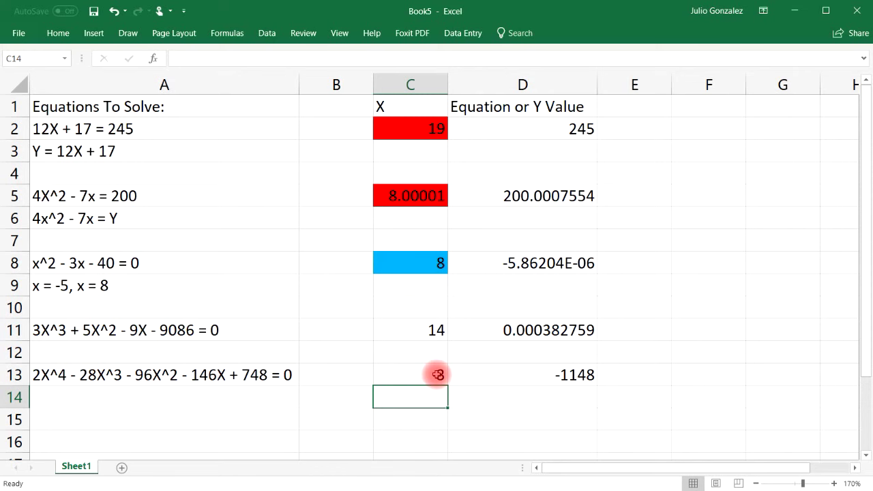
{"action": "left_click", "coordinate": [438, 375]}
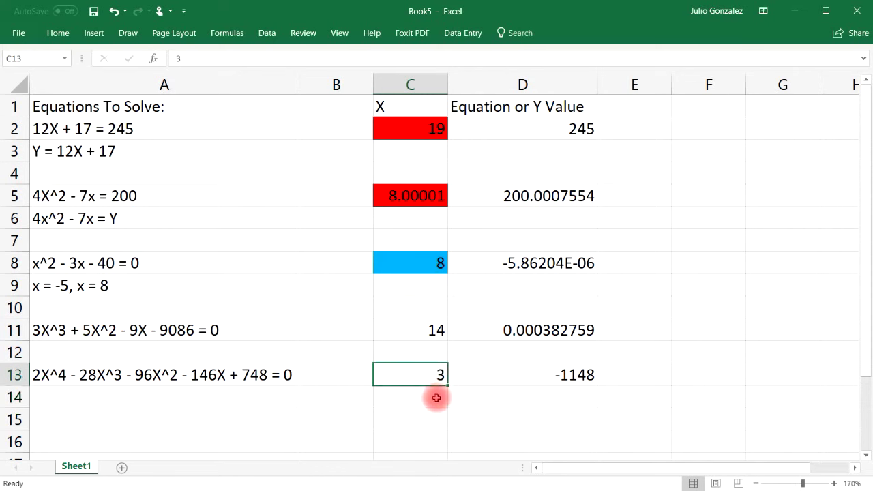
{"action": "type", "text": "4"}
{"action": "key", "text": "Return"}
{"action": "left_click", "coordinate": [434, 376]}
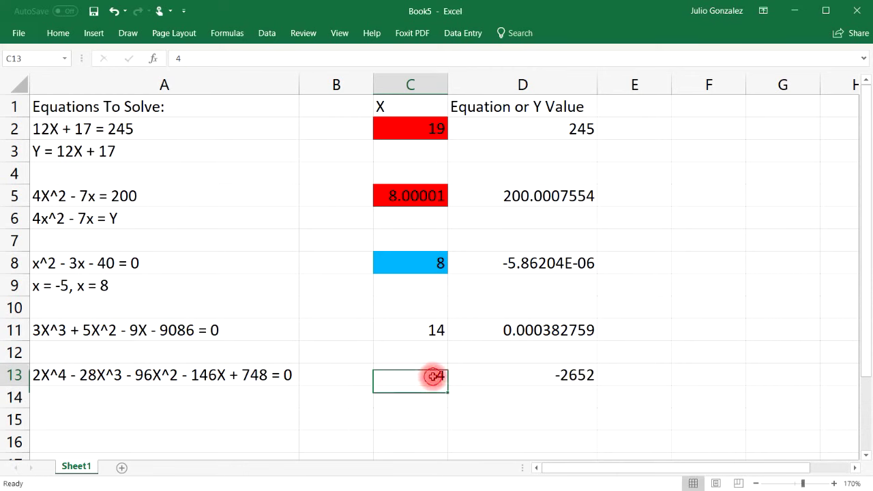
{"action": "type", "text": "5"}
{"action": "key", "text": "Return"}
Step: Test 8, 11, 13, 14 and 15 as the X value in C13, and set it back to 0
{"action": "left_click", "coordinate": [437, 374]}
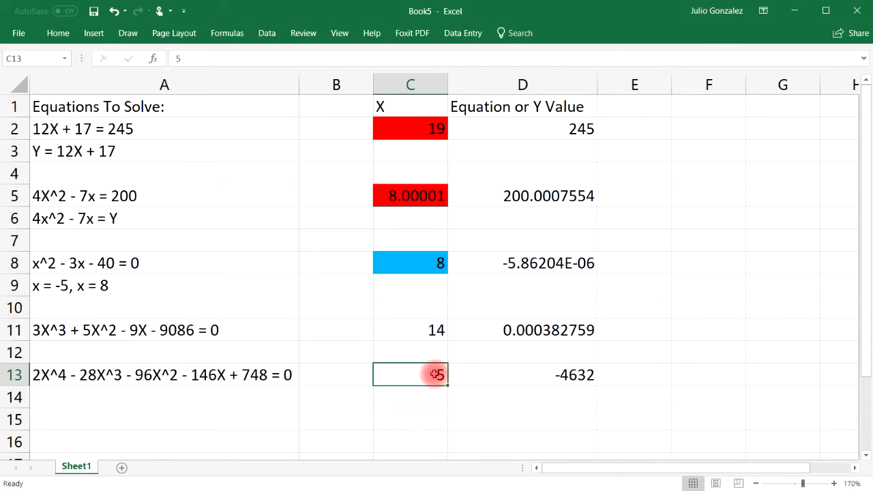
{"action": "type", "text": "8"}
{"action": "key", "text": "Return"}
{"action": "left_click", "coordinate": [436, 374]}
{"action": "type", "text": "11"}
{"action": "key", "text": "Return"}
{"action": "left_click", "coordinate": [436, 374]}
{"action": "type", "text": "13"}
{"action": "key", "text": "Return"}
{"action": "left_click", "coordinate": [437, 379]}
{"action": "type", "text": "14"}
{"action": "key", "text": "Return"}
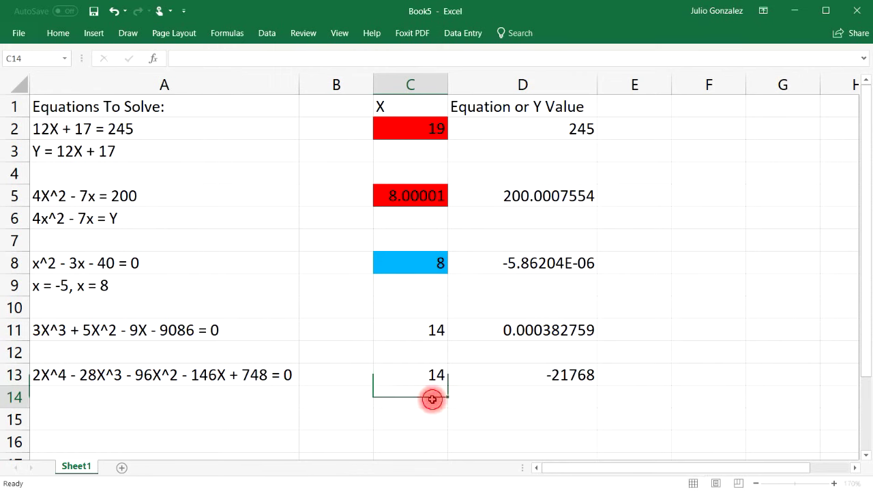
{"action": "left_click", "coordinate": [435, 375]}
{"action": "type", "text": "15"}
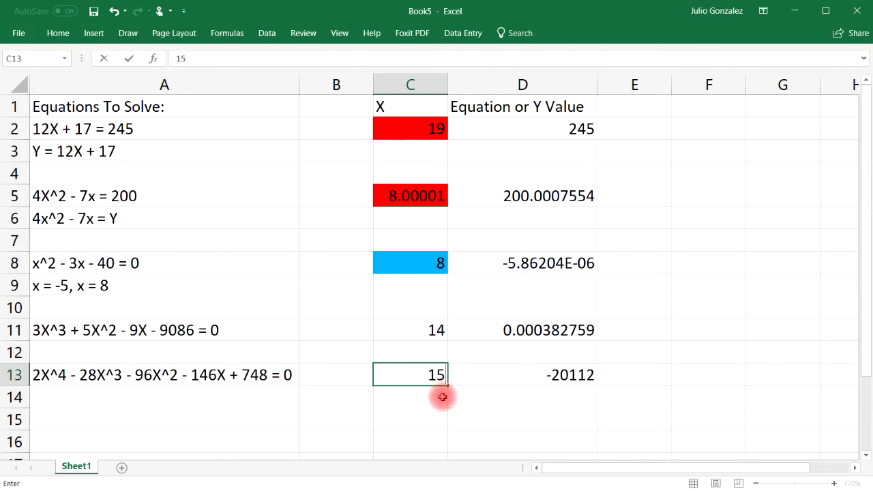
{"action": "key", "text": "Return"}
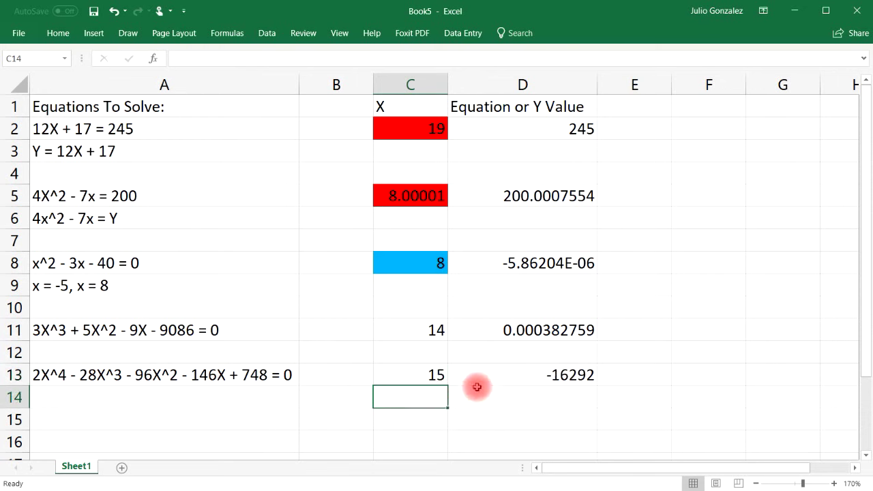
{"action": "left_click", "coordinate": [434, 376]}
{"action": "type", "text": "0"}
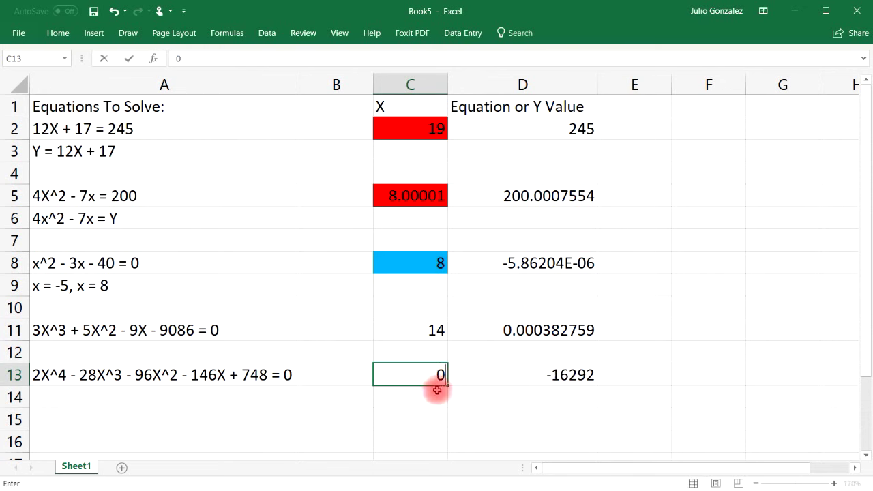
{"action": "key", "text": "Return"}
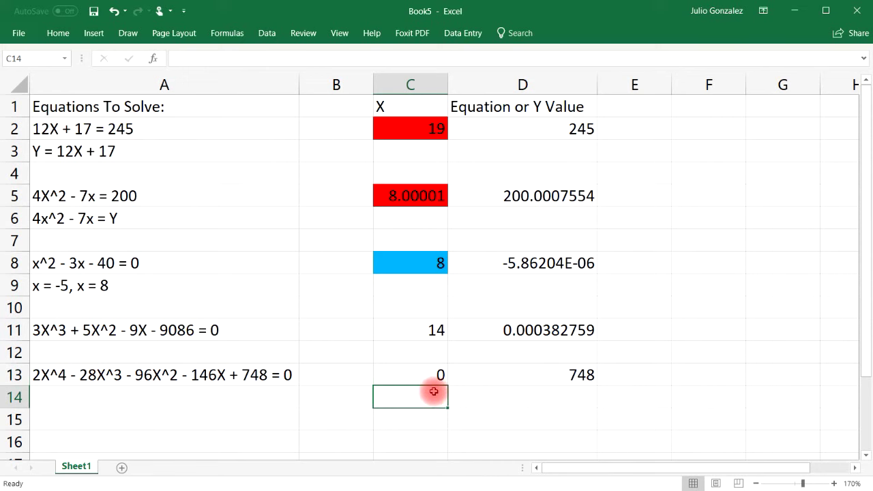
Step: Run Goal Seek to set the fourth-degree equation's value in D13 to 0 by changing C13, and accept the result
{"action": "left_click", "coordinate": [502, 374]}
{"action": "left_click", "coordinate": [266, 35]}
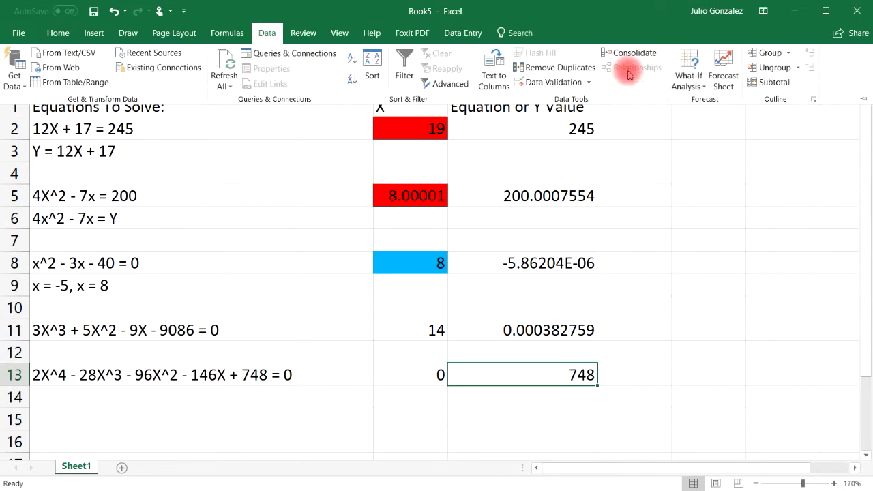
{"action": "left_click", "coordinate": [683, 69]}
{"action": "left_click", "coordinate": [703, 117]}
{"action": "key", "text": "Tab"}
{"action": "type", "text": "0"}
{"action": "key", "text": "Tab"}
{"action": "left_click", "coordinate": [411, 375]}
{"action": "left_click", "coordinate": [678, 337]}
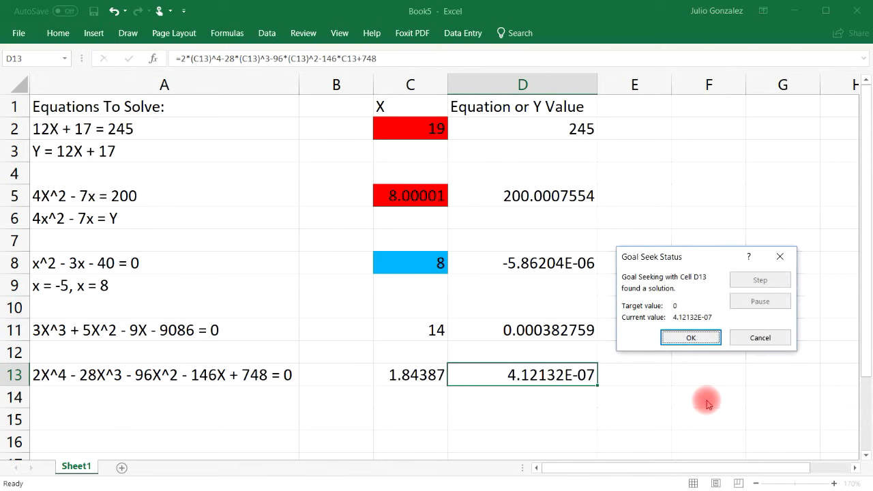
{"action": "left_click", "coordinate": [686, 337]}
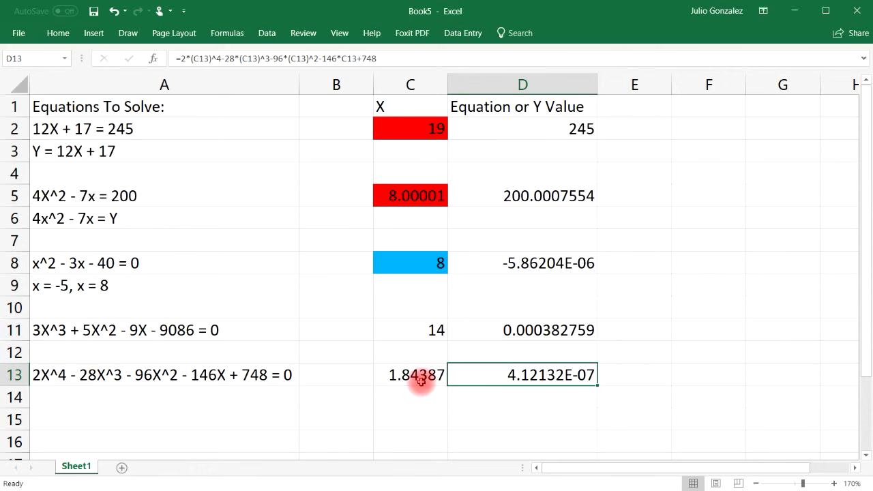
Step: Test 1, 2 and 1.84 in turn as the X value in C13 for the fourth-degree equation
{"action": "left_click", "coordinate": [419, 376]}
{"action": "type", "text": "1"}
{"action": "key", "text": "Return"}
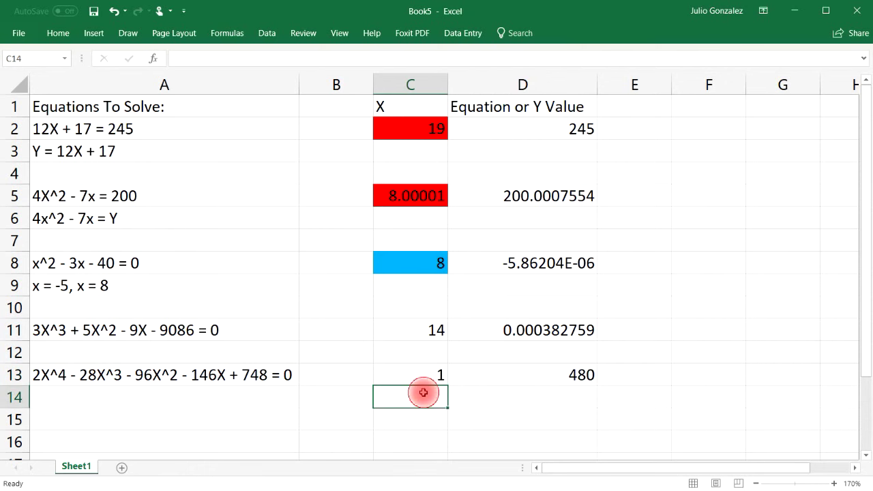
{"action": "left_click", "coordinate": [427, 374]}
{"action": "type", "text": "2"}
{"action": "key", "text": "Return"}
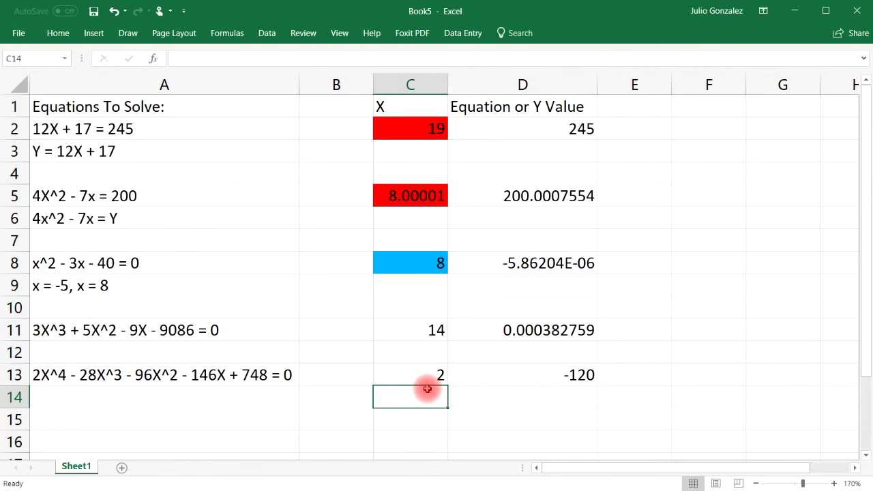
{"action": "left_click", "coordinate": [440, 374]}
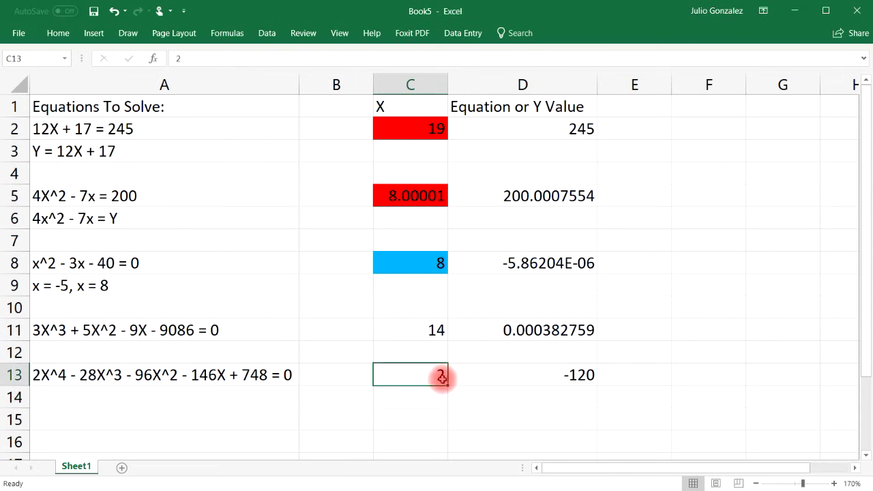
{"action": "type", "text": "1.84"}
{"action": "key", "text": "Return"}
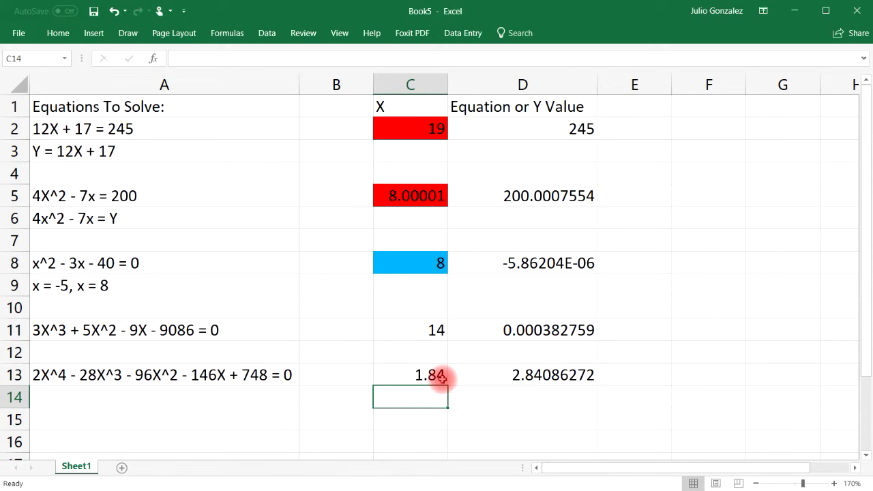
{"action": "left_click", "coordinate": [439, 376]}
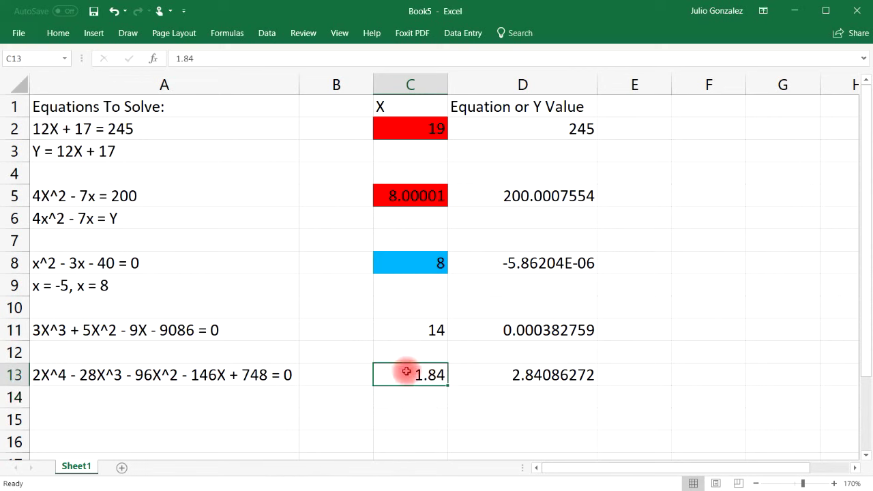
Step: Run Goal Seek again from the 1.84 starting value, setting D13 to 0 by changing C13, and keep the solution
{"action": "left_click", "coordinate": [530, 377]}
{"action": "left_click", "coordinate": [266, 33]}
{"action": "left_click", "coordinate": [689, 75]}
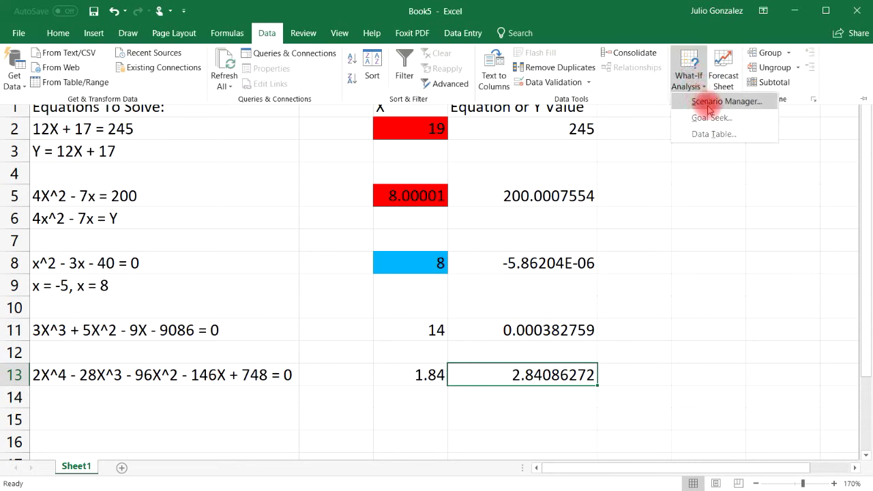
{"action": "left_click", "coordinate": [710, 117]}
{"action": "left_click", "coordinate": [725, 297]}
{"action": "type", "text": "0"}
{"action": "left_click", "coordinate": [721, 313]}
{"action": "left_click", "coordinate": [425, 377]}
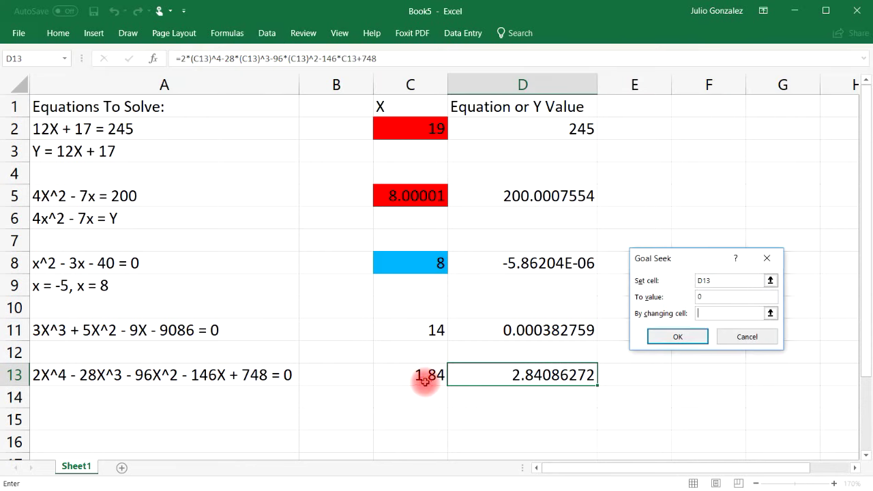
{"action": "left_click", "coordinate": [670, 347]}
{"action": "left_click", "coordinate": [690, 336]}
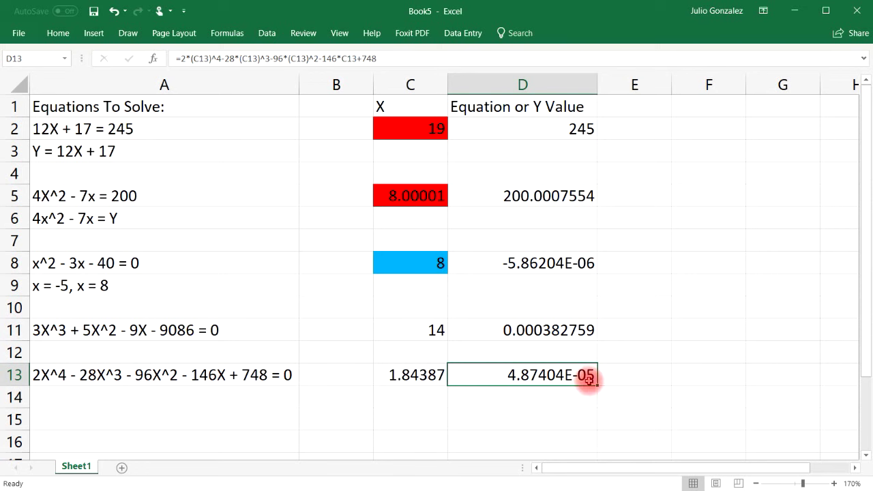
Step: Enter 0.0000487404 in D14 to write out the scientific-notation value of D13 in decimal form
{"action": "left_click", "coordinate": [547, 396]}
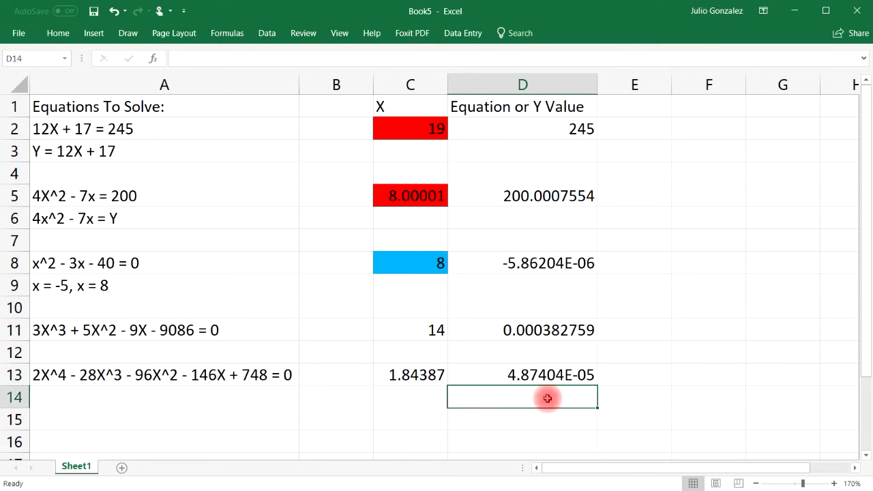
{"action": "type", "text": "0.00"}
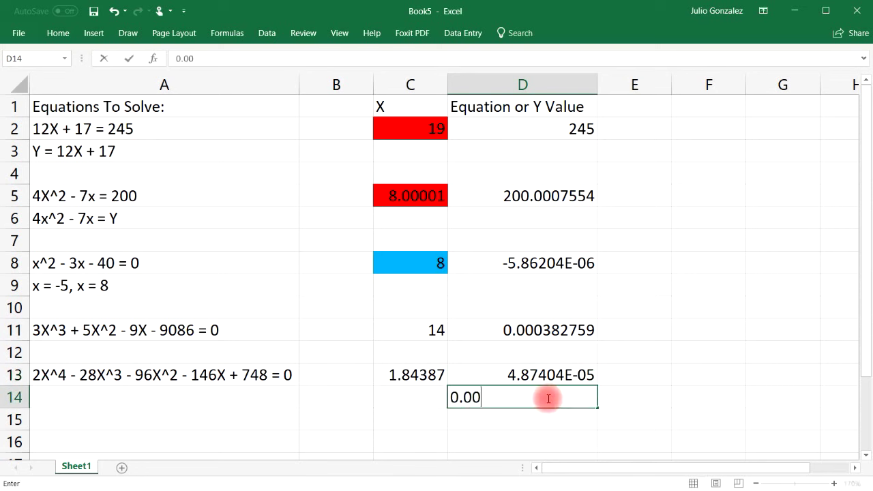
{"action": "type", "text": "00"}
{"action": "type", "text": "48"}
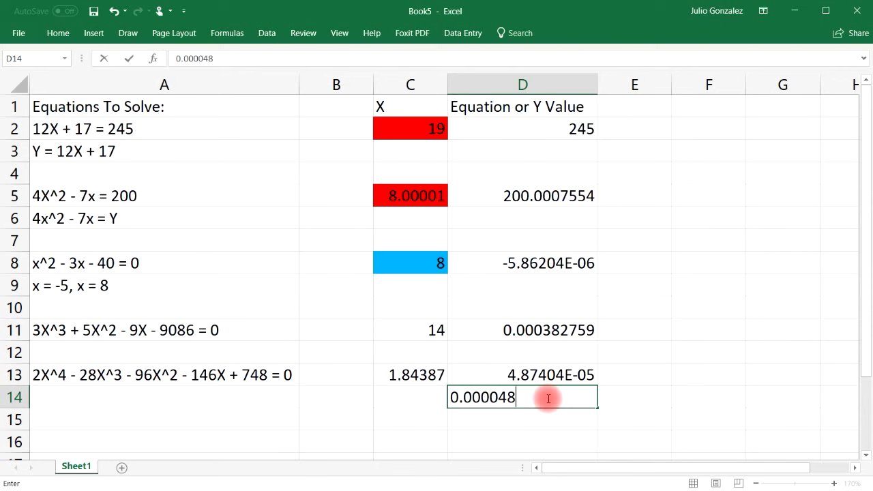
{"action": "type", "text": "7404"}
{"action": "key", "text": "Return"}
{"action": "left_click", "coordinate": [548, 397]}
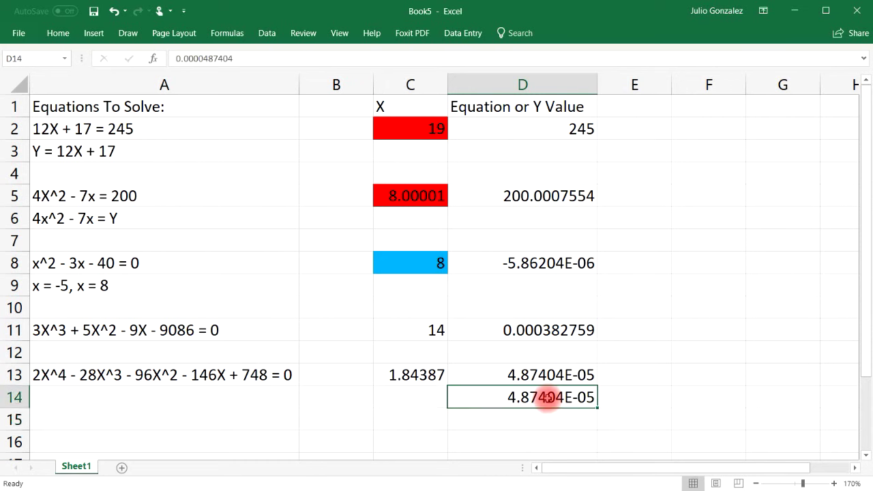
Step: Test 1.844, 10 and 25 as the X value in C13 to compare the fourth-degree equation's values
{"action": "left_click", "coordinate": [434, 373]}
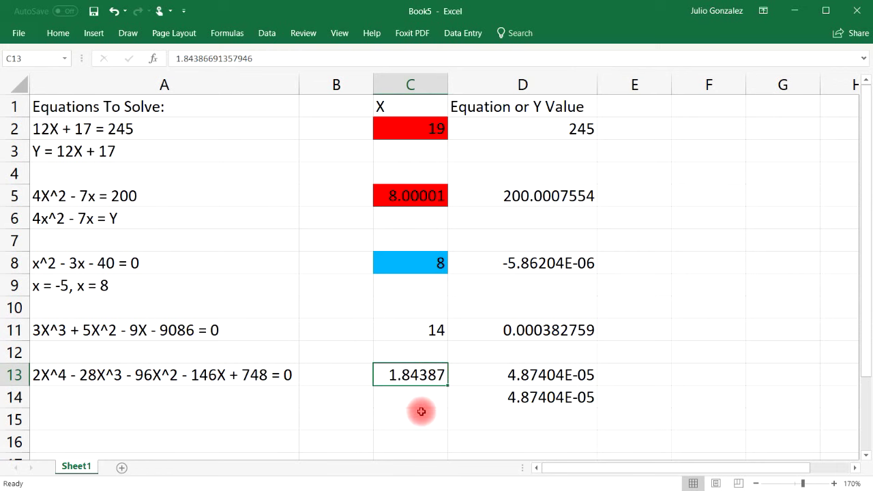
{"action": "type", "text": "1.844"}
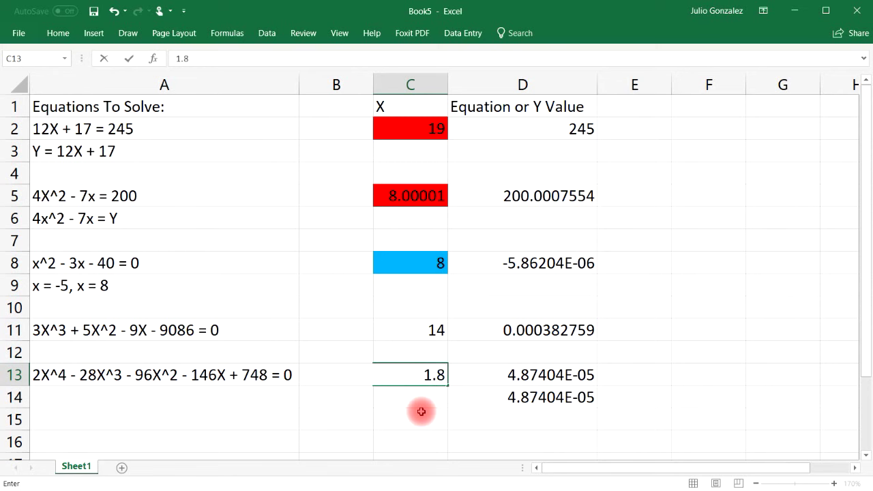
{"action": "key", "text": "Return"}
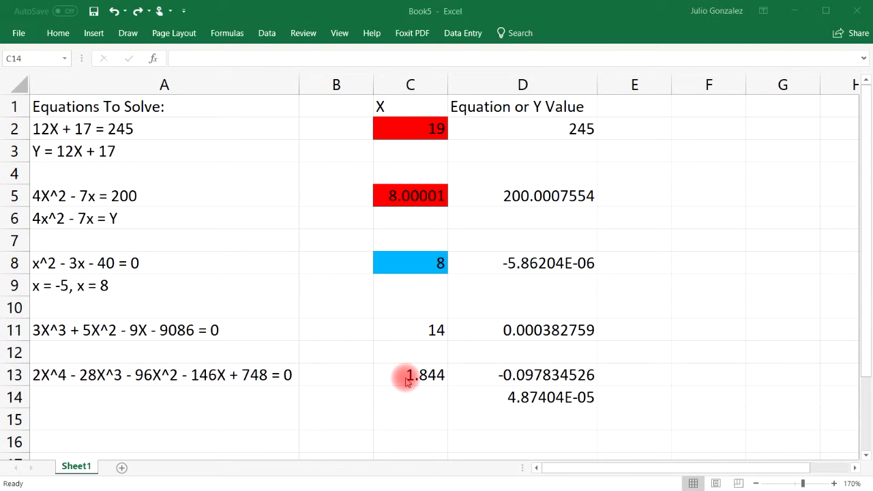
{"action": "left_click", "coordinate": [431, 376]}
{"action": "left_click", "coordinate": [436, 374]}
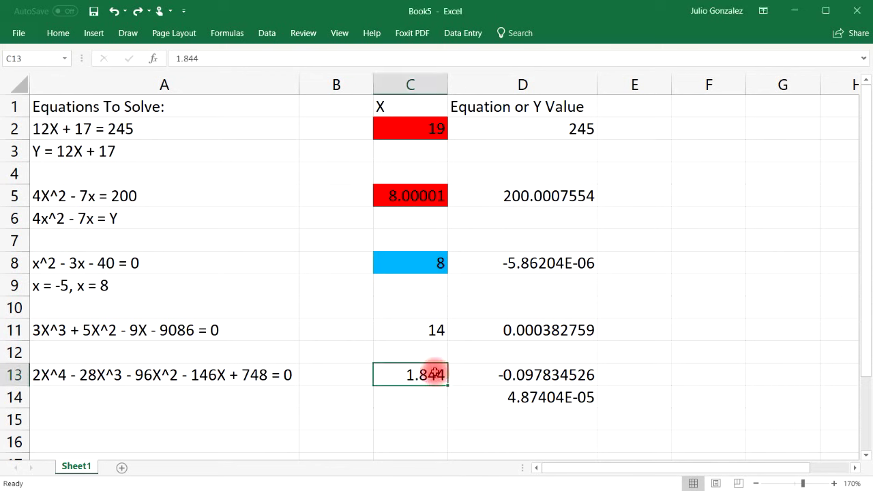
{"action": "type", "text": "10"}
{"action": "key", "text": "Return"}
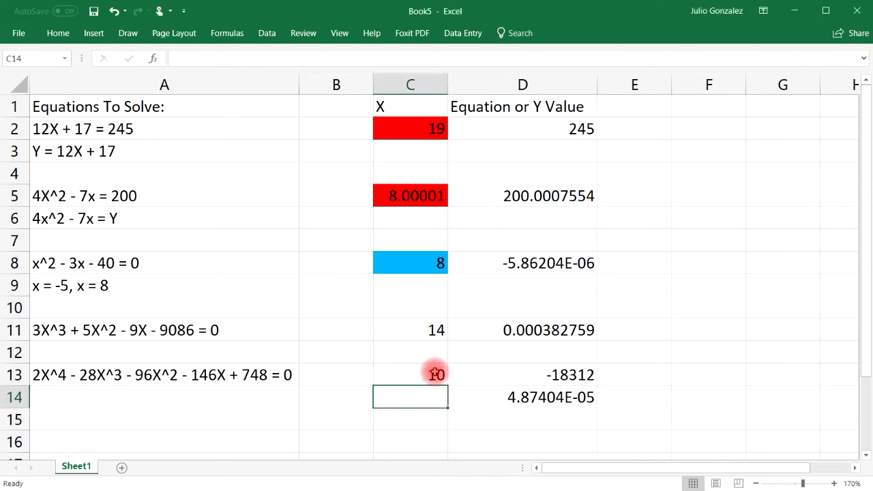
{"action": "left_click", "coordinate": [435, 374]}
{"action": "type", "text": "25"}
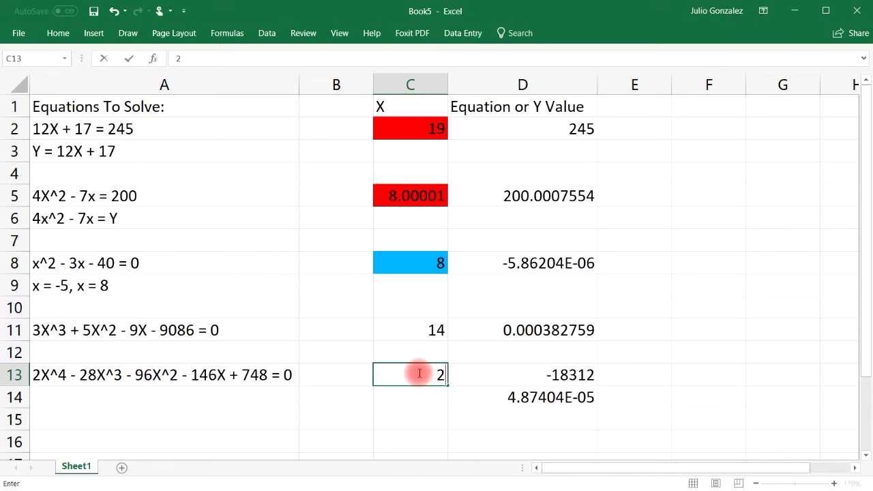
{"action": "left_click", "coordinate": [590, 375]}
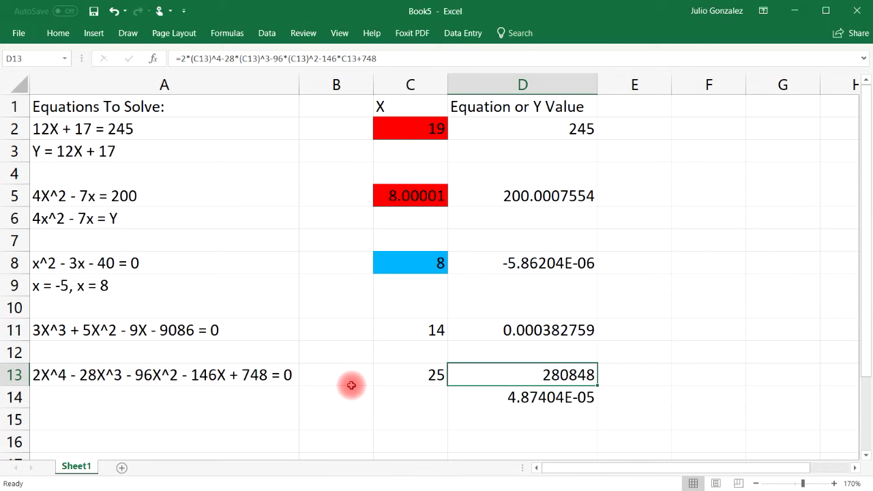
Step: Test 20 as the X value in C13, and set it to 15 as a starting value for another root
{"action": "left_click", "coordinate": [435, 374]}
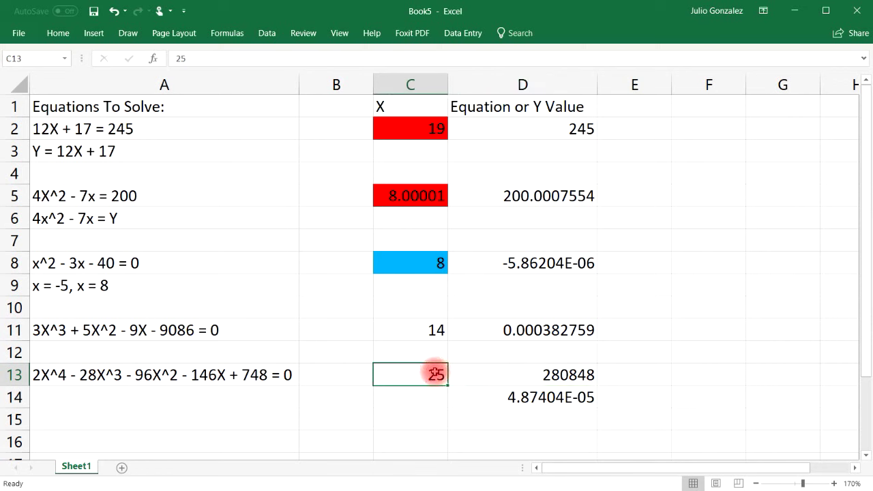
{"action": "type", "text": "20"}
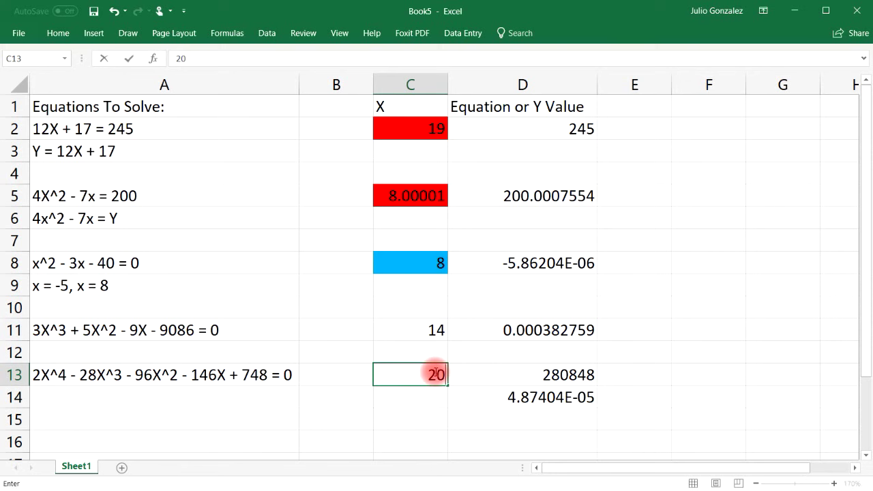
{"action": "key", "text": "Return"}
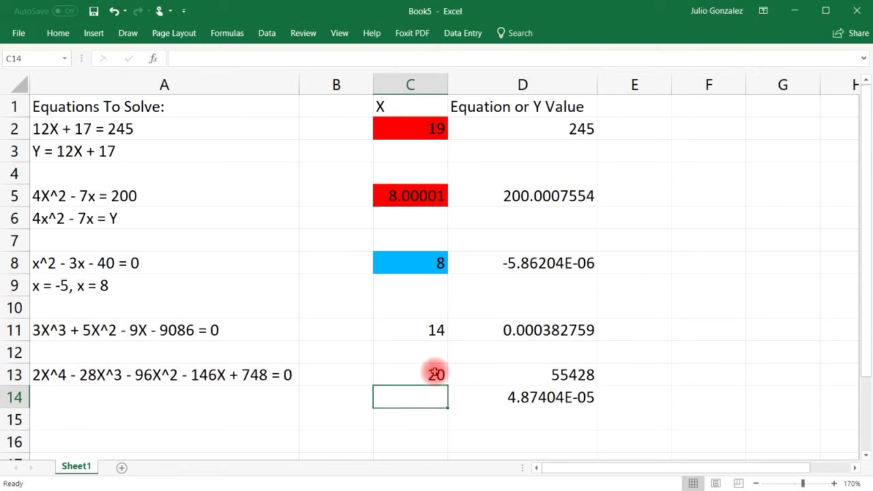
{"action": "left_click", "coordinate": [435, 374]}
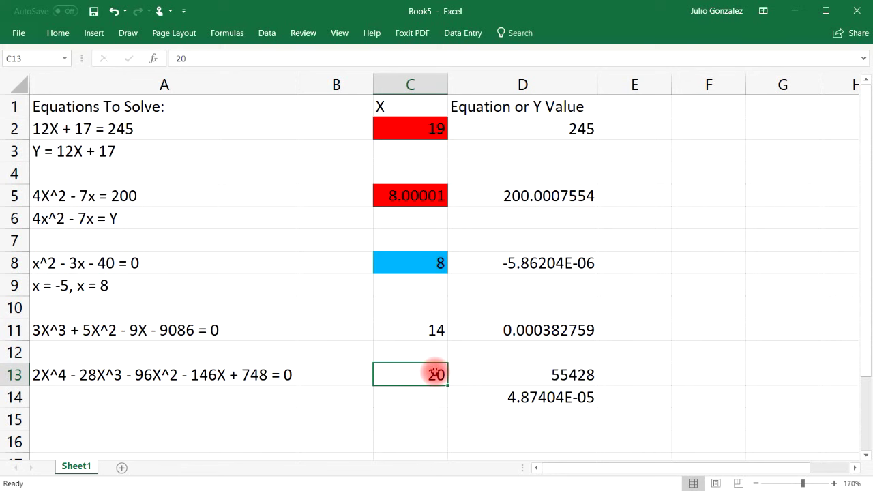
{"action": "type", "text": "19"}
{"action": "key", "text": "Return"}
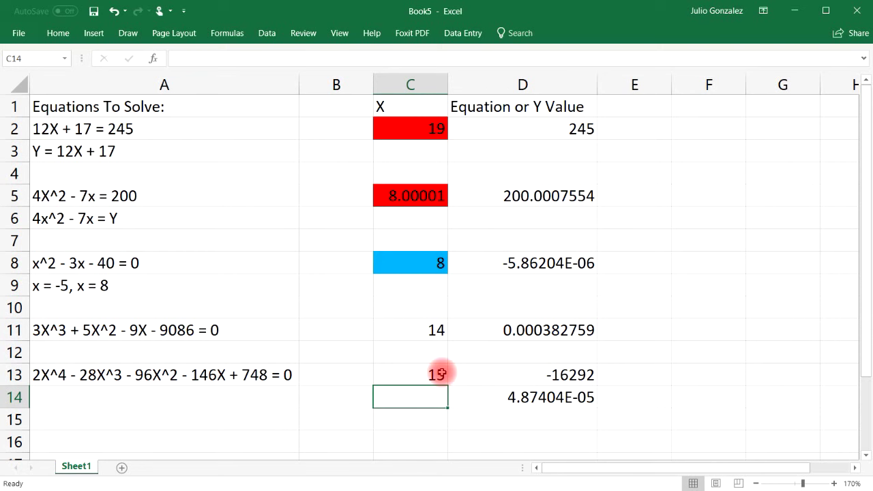
{"action": "left_click", "coordinate": [437, 374]}
Step: Run Goal Seek from the starting value 15, setting D13 to 0 by changing C13, and accept the solution
{"action": "left_click", "coordinate": [522, 378]}
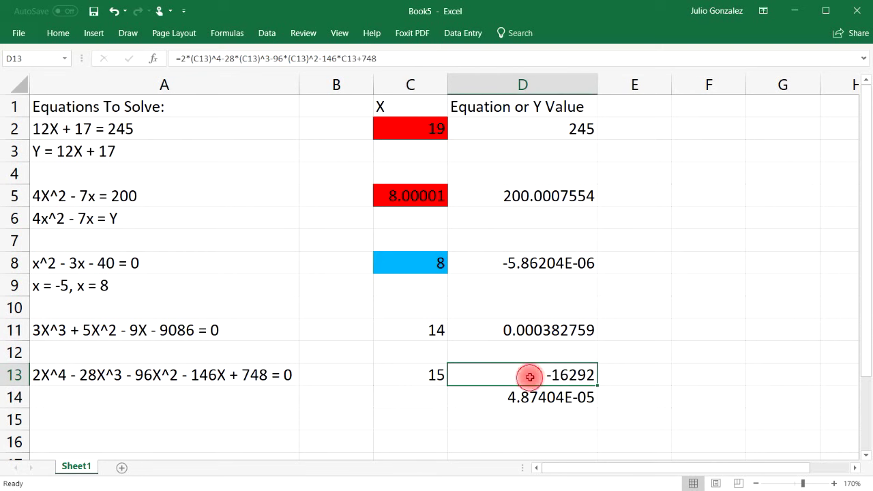
{"action": "left_click", "coordinate": [272, 32]}
{"action": "left_click", "coordinate": [689, 75]}
{"action": "left_click", "coordinate": [712, 118]}
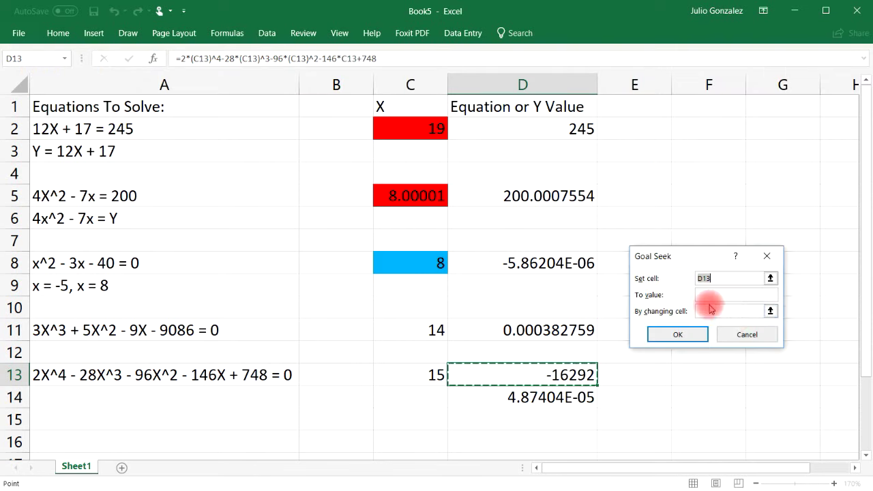
{"action": "left_click", "coordinate": [726, 298]}
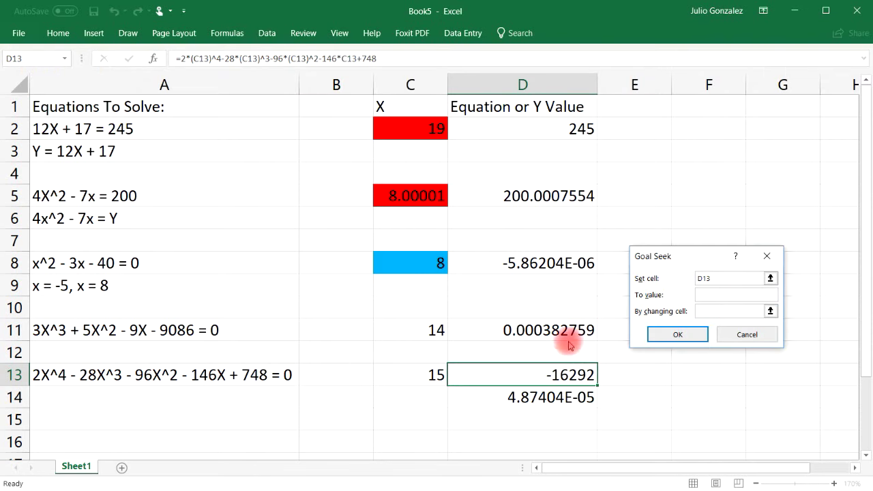
{"action": "type", "text": "0"}
{"action": "left_click", "coordinate": [728, 311]}
{"action": "left_click", "coordinate": [423, 376]}
{"action": "left_click", "coordinate": [678, 334]}
{"action": "left_click", "coordinate": [677, 334]}
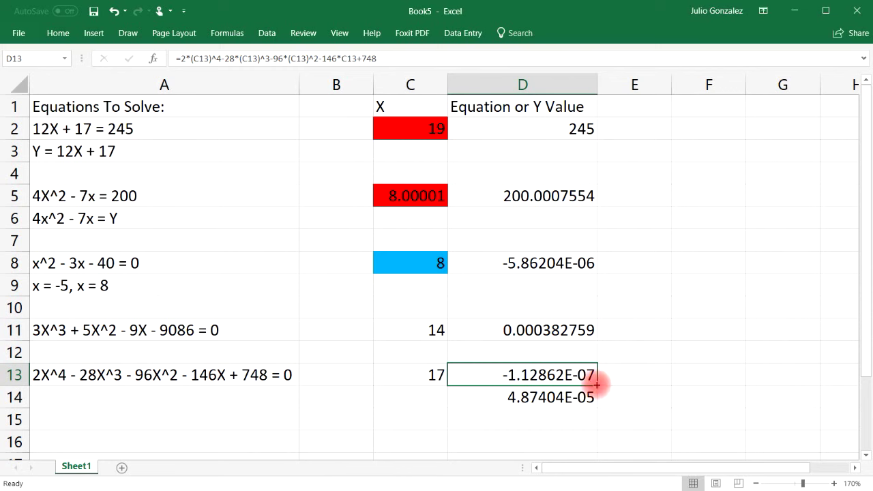
Step: Fill the X solution cells C13 and C11 with the same blue as C8
{"action": "left_click", "coordinate": [432, 378]}
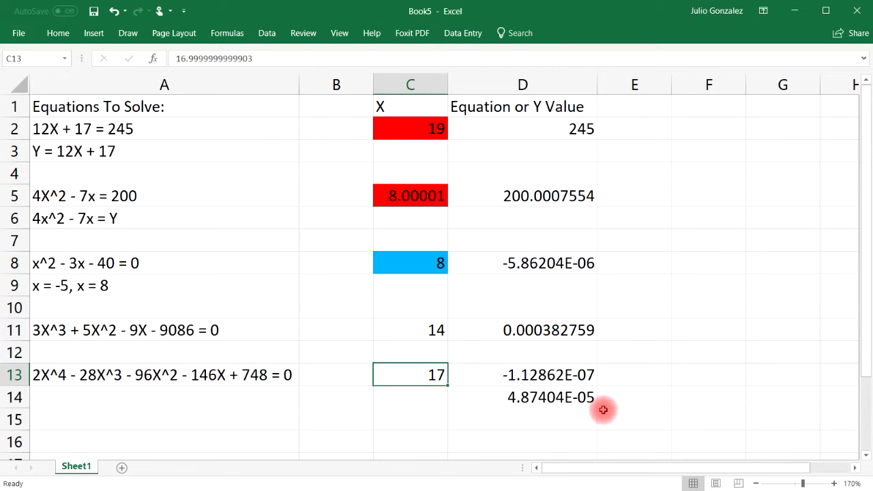
{"action": "left_click", "coordinate": [574, 375]}
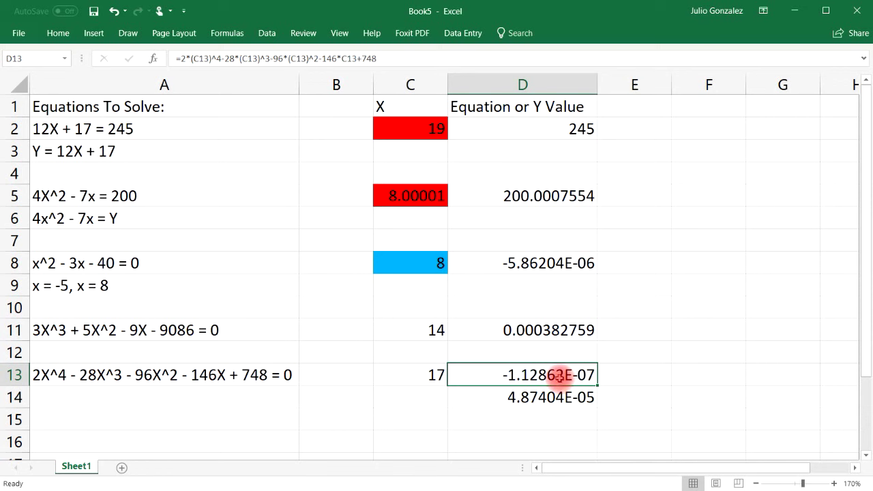
{"action": "left_click", "coordinate": [412, 372]}
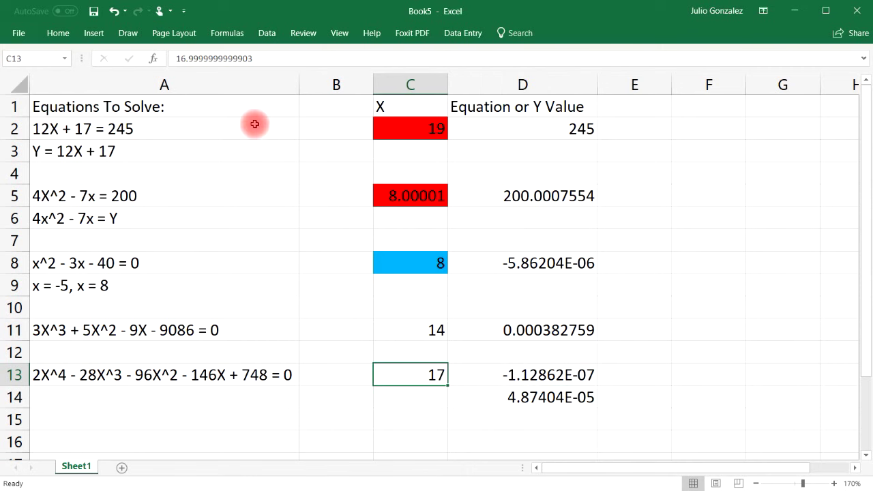
{"action": "left_click", "coordinate": [63, 32]}
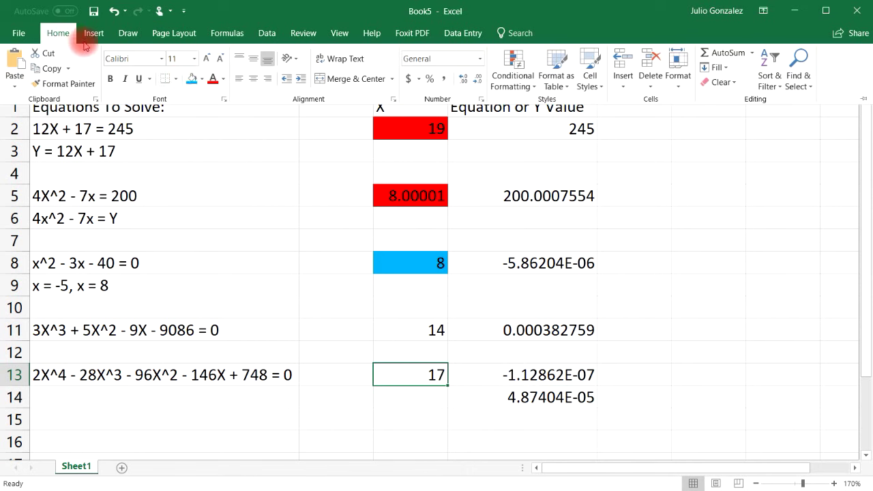
{"action": "left_click", "coordinate": [190, 79]}
{"action": "left_click", "coordinate": [412, 327]}
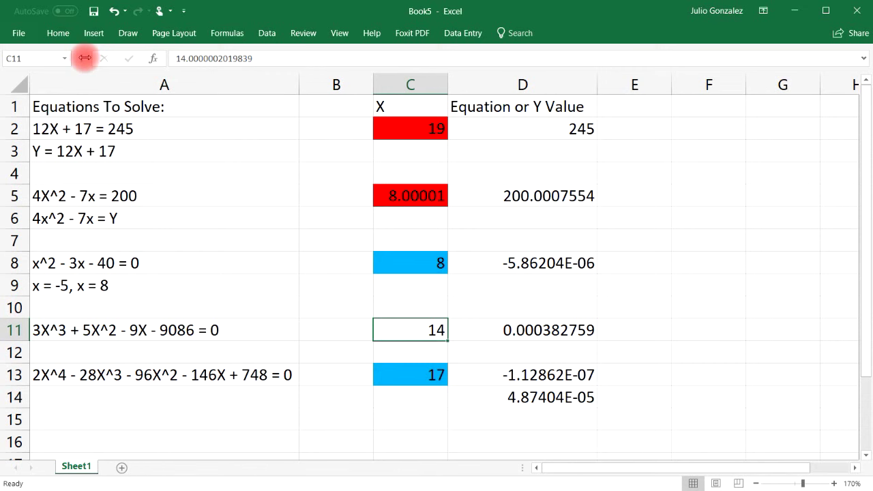
{"action": "left_click", "coordinate": [58, 33]}
{"action": "left_click", "coordinate": [198, 80]}
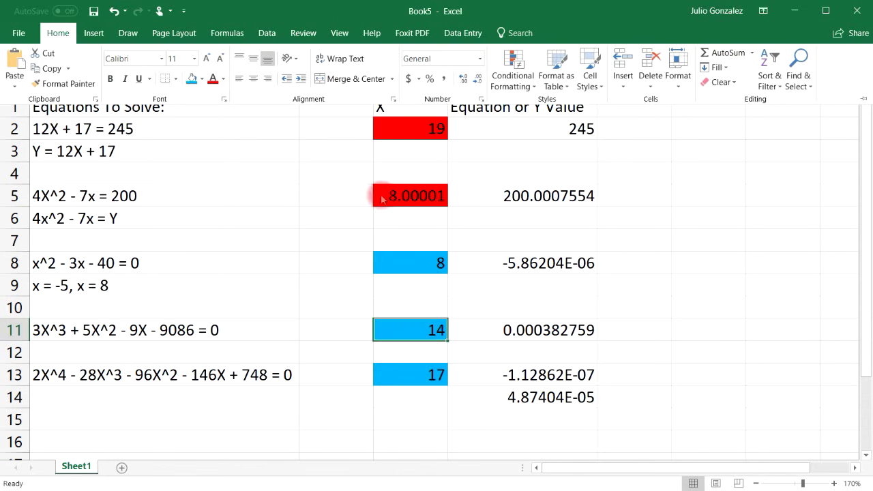
{"action": "left_click", "coordinate": [717, 326]}
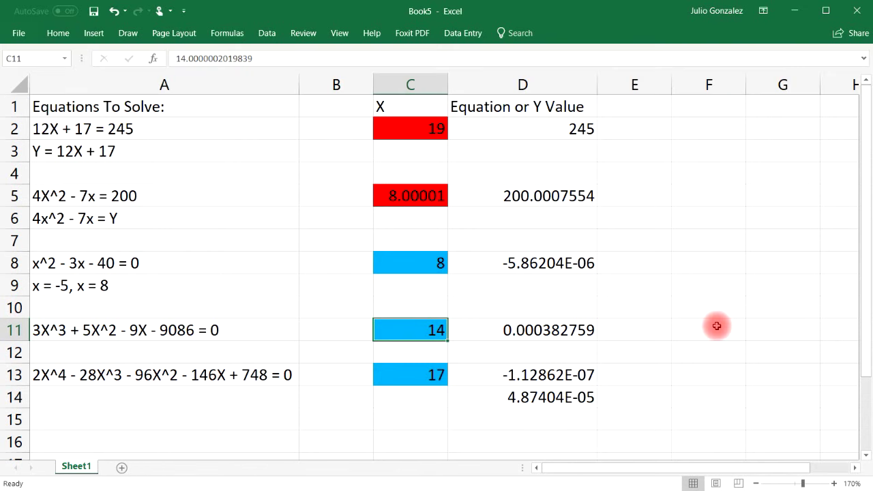
{"action": "left_click", "coordinate": [717, 327]}
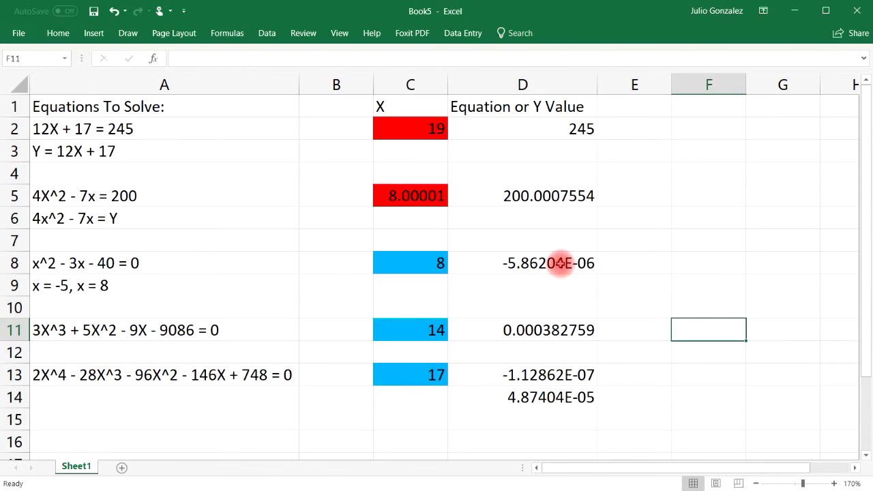